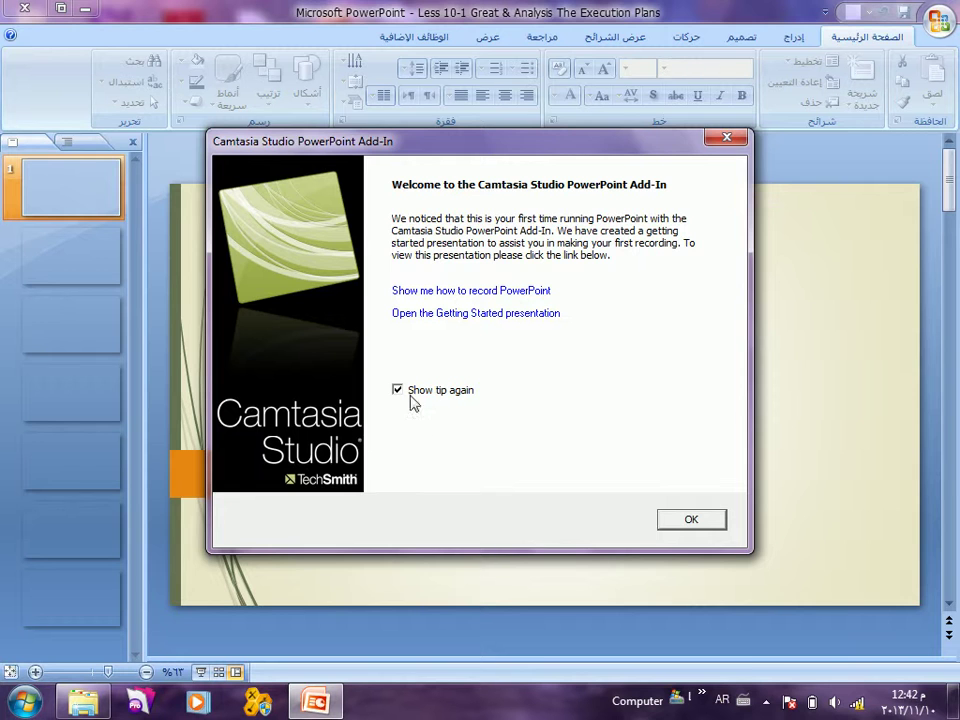
Step: Close the Less 10-1 presentation and open Less 10-2 The Query Designer at its second slide, dismissing the add-in welcome notices
click(709, 521)
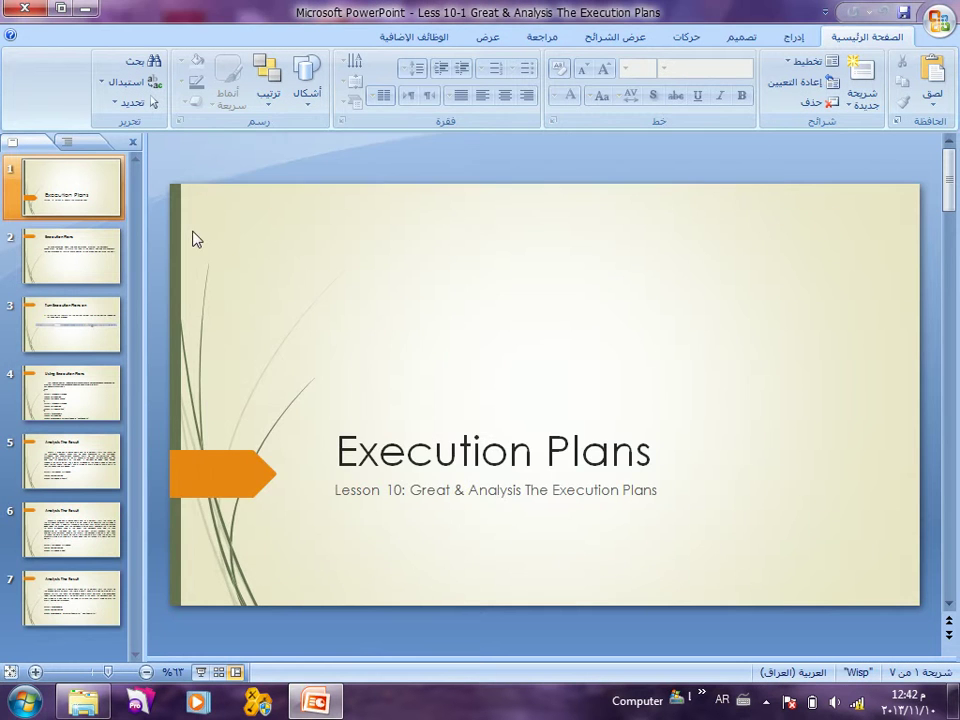
click(10, 8)
click(324, 150)
double_click(324, 150)
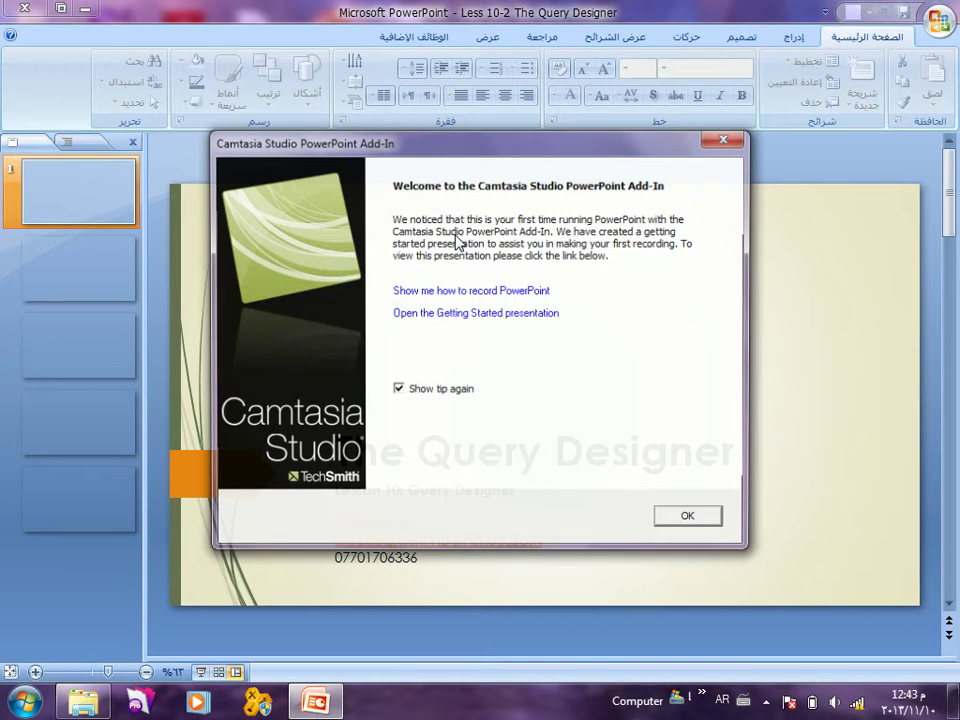
click(712, 522)
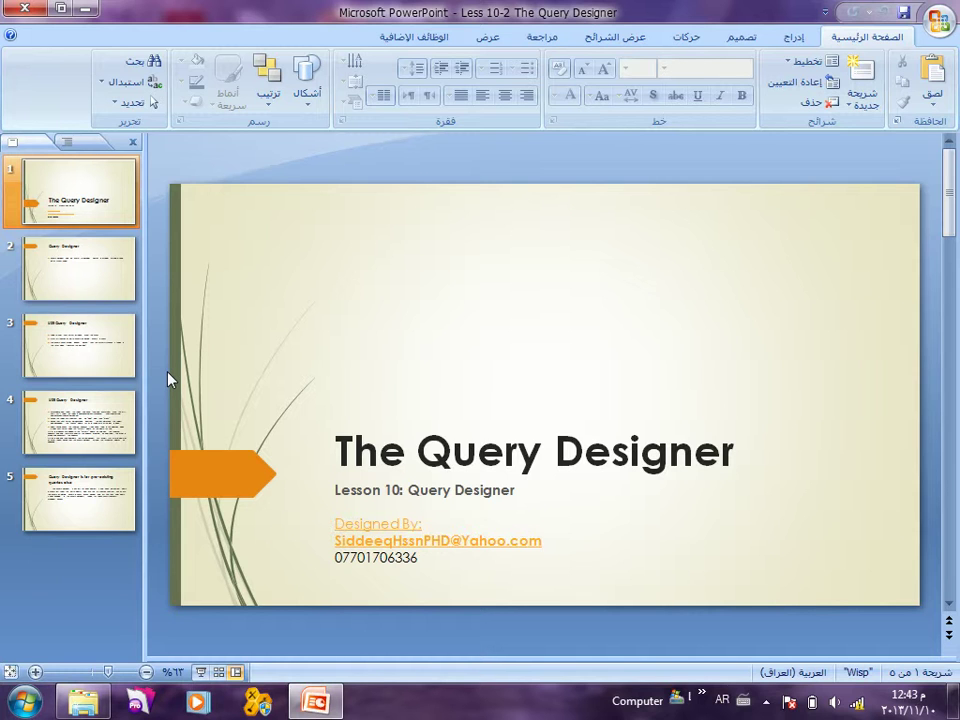
scroll(168, 379, down, 1)
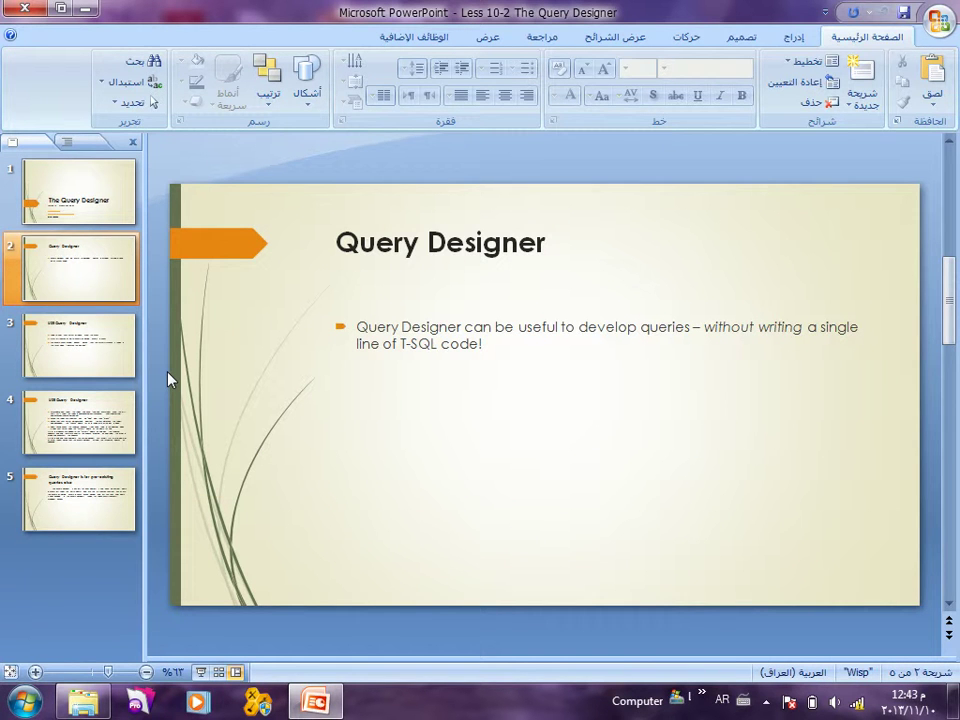
Step: Open Less 10-3 SQL Queries and Programming from the 10 SQL Server folder, skim its slides and close the presentations
click(312, 698)
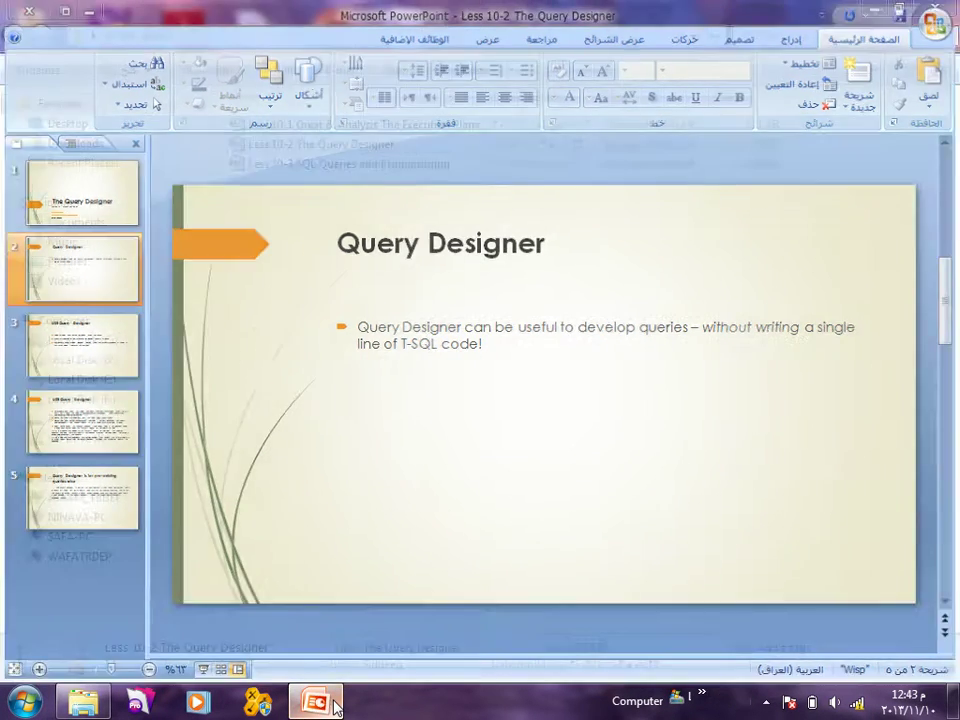
click(302, 512)
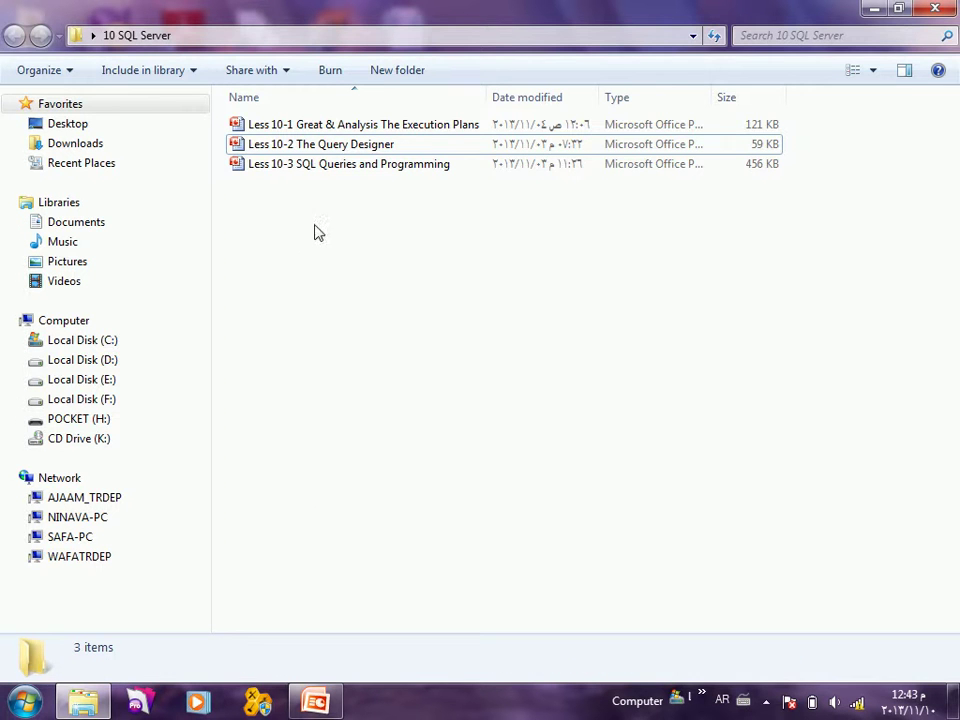
click(314, 165)
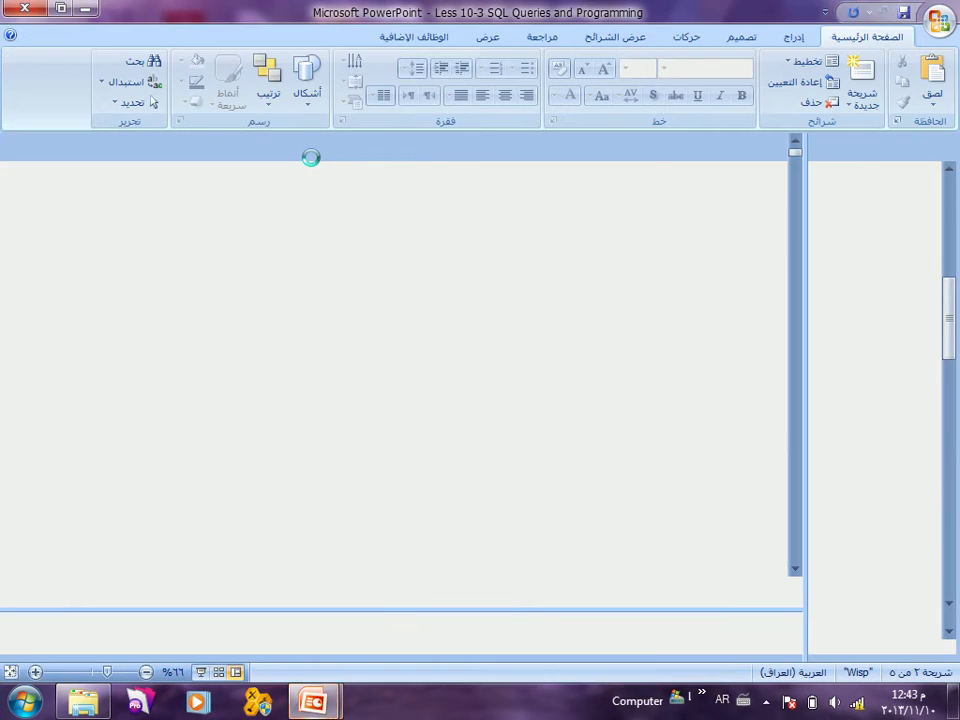
scroll(313, 165, down, 3)
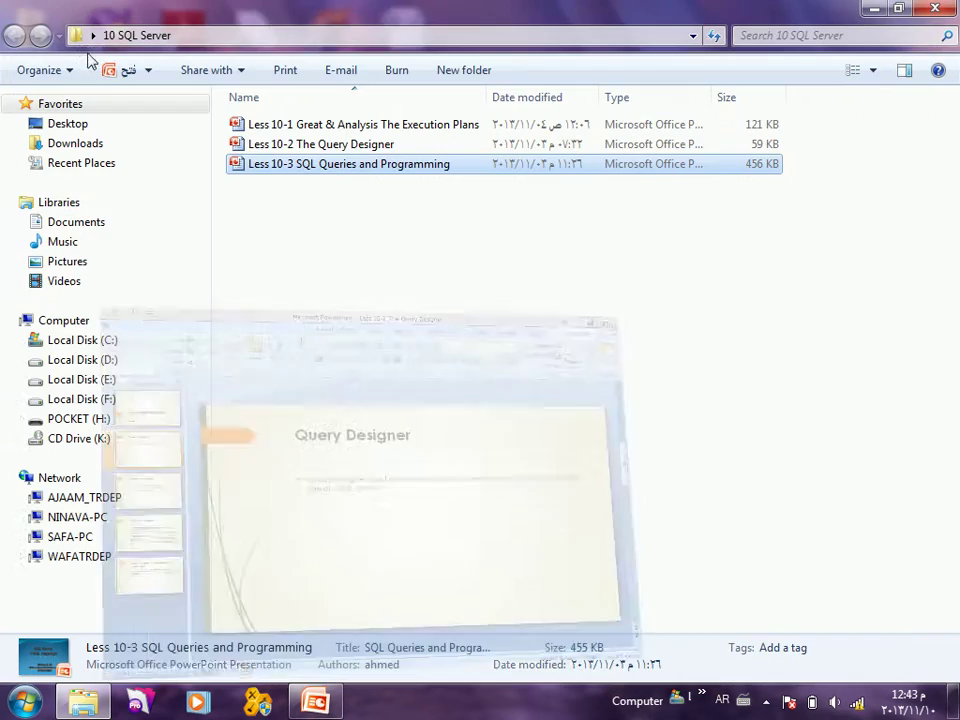
click(24, 8)
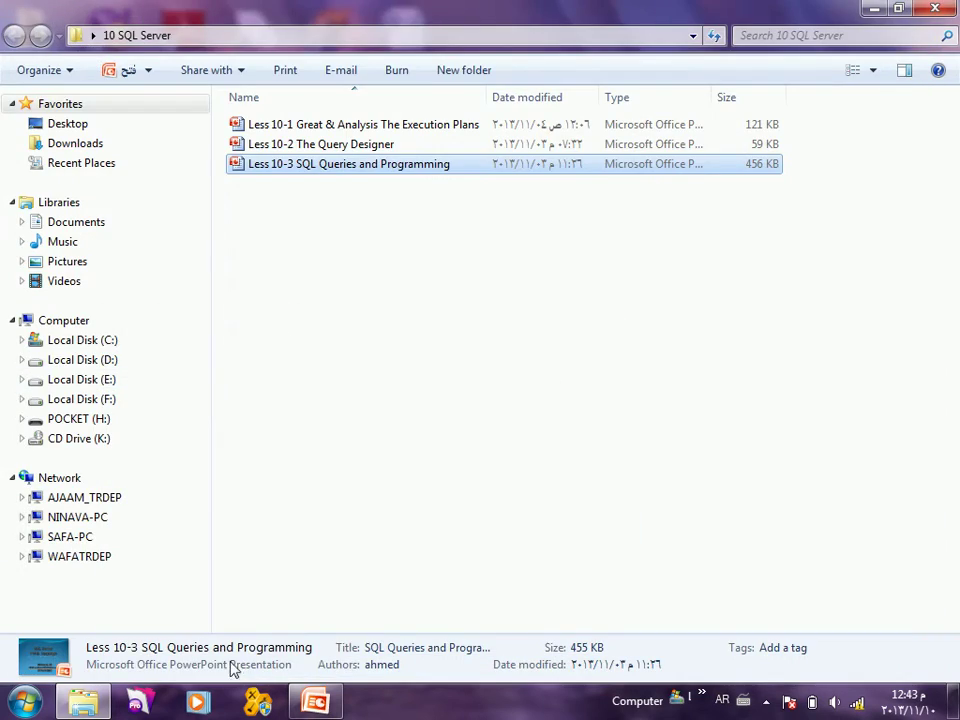
Step: Browse from the 10 SQL Server folder up to the Desktop folder and look through the drives under Computer
click(100, 698)
click(105, 697)
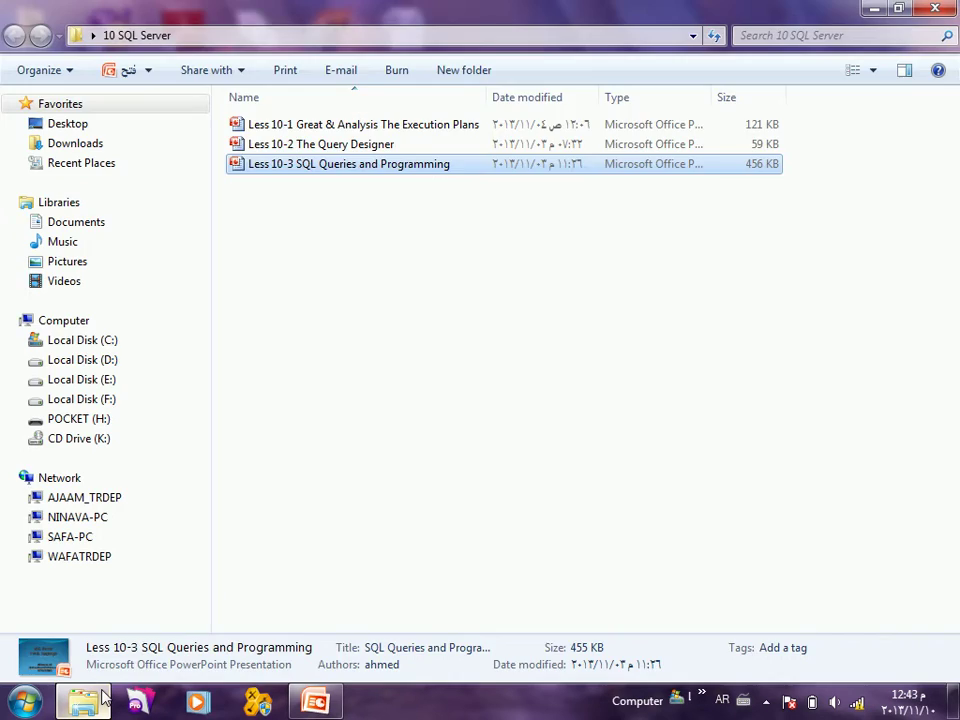
key(alt+Up)
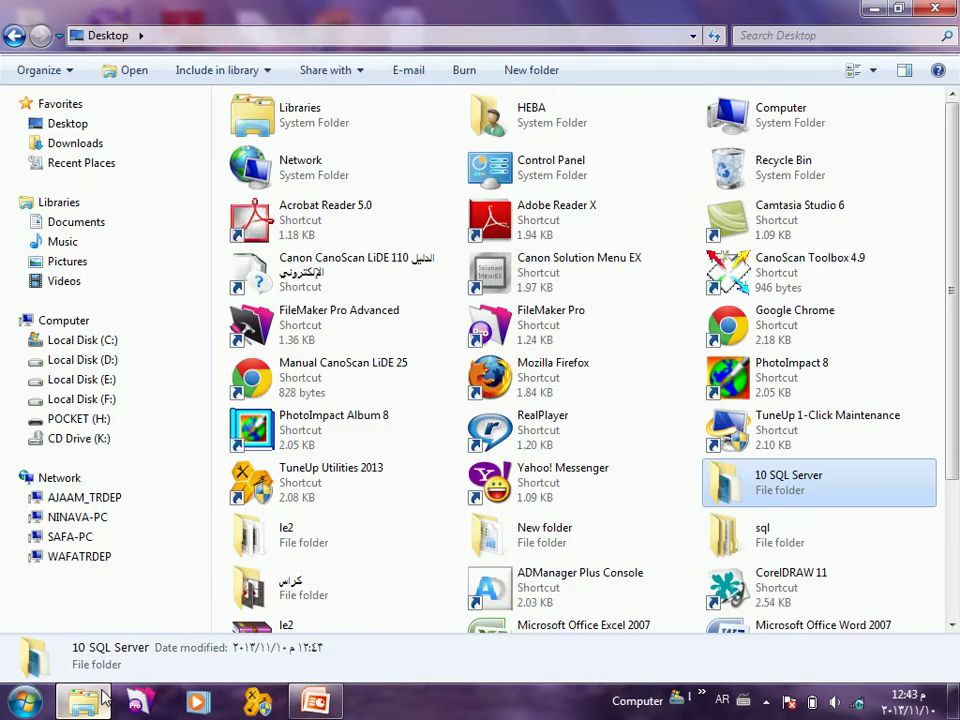
double_click(756, 132)
double_click(551, 297)
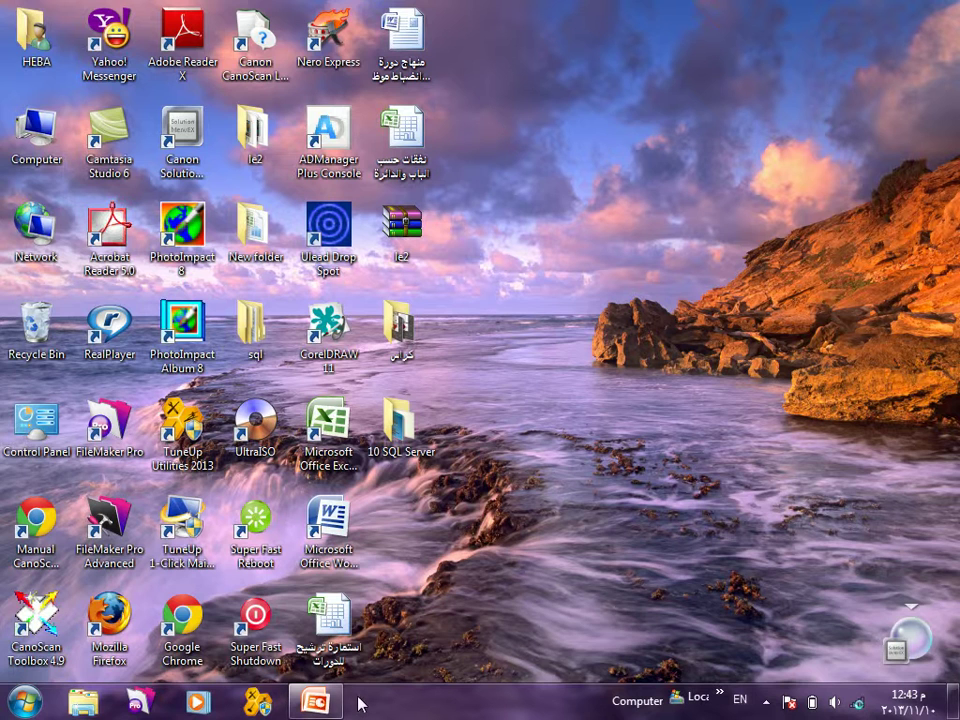
Step: Close the remaining PowerPoint window and open the 10 SQL Server folder from the desktop
click(336, 702)
click(338, 703)
click(318, 700)
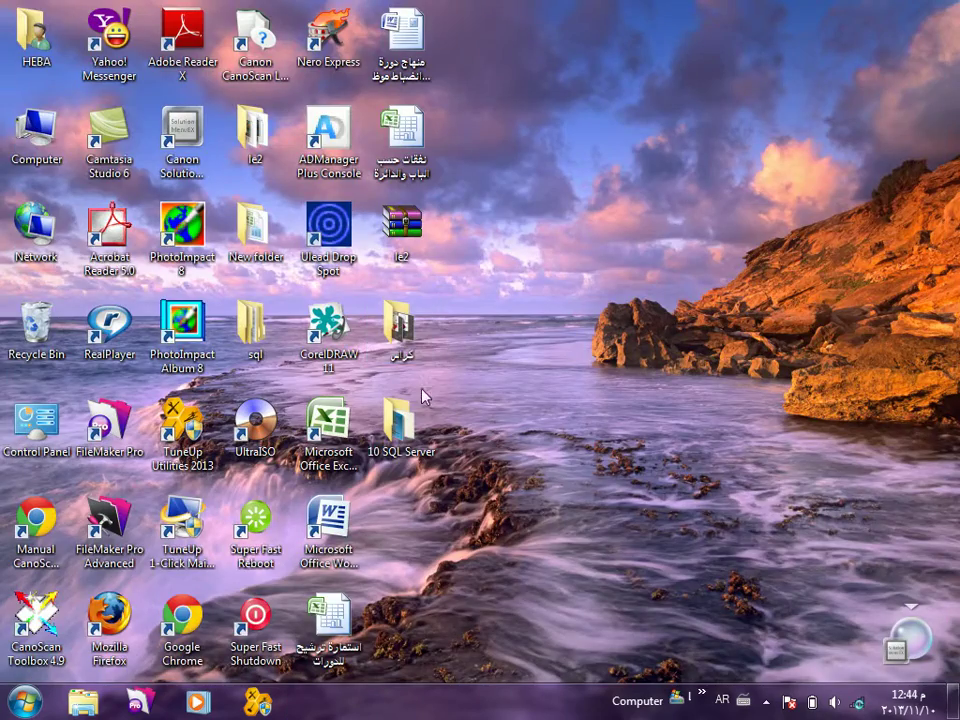
double_click(400, 420)
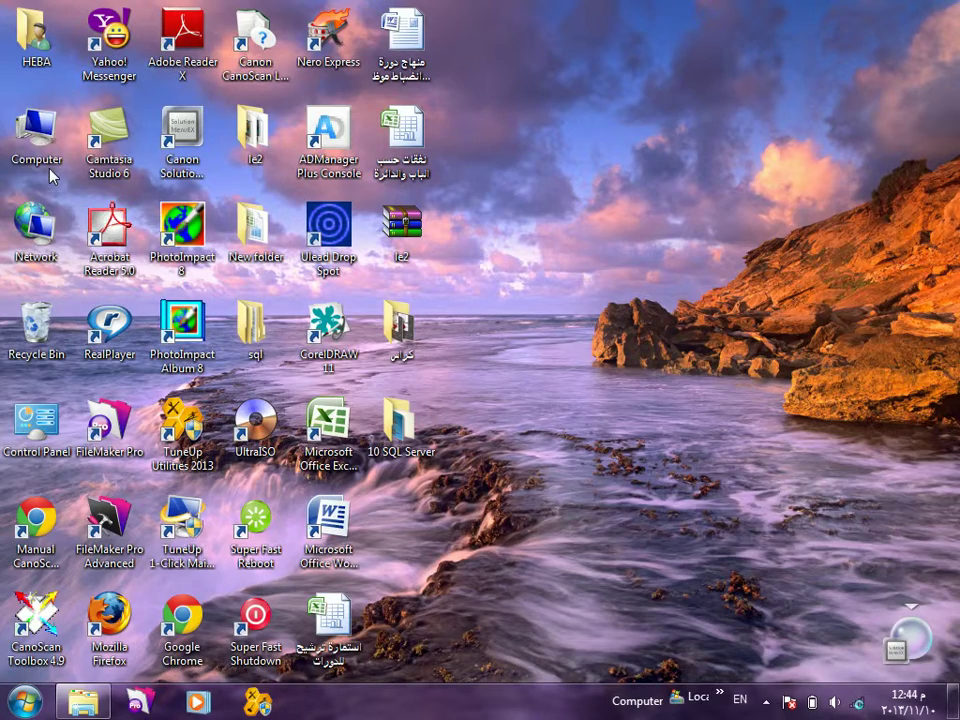
Step: Open the Less 9 SQL Queries and Programming presentation from the SQL Server 3-11-2013 folder on the DVD drive
double_click(36, 130)
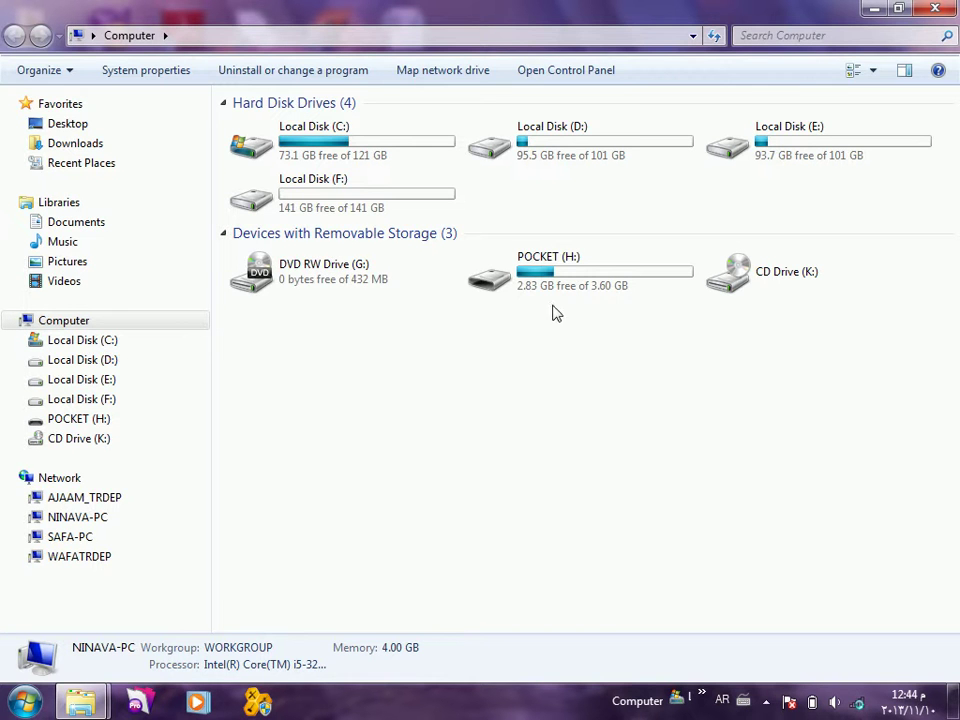
click(402, 370)
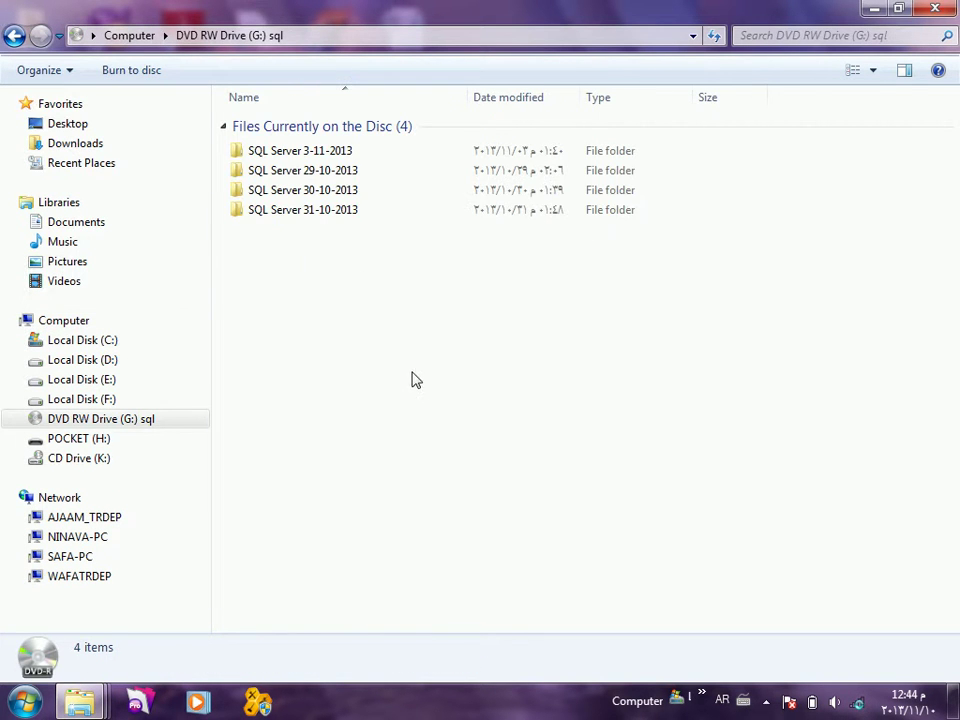
click(327, 221)
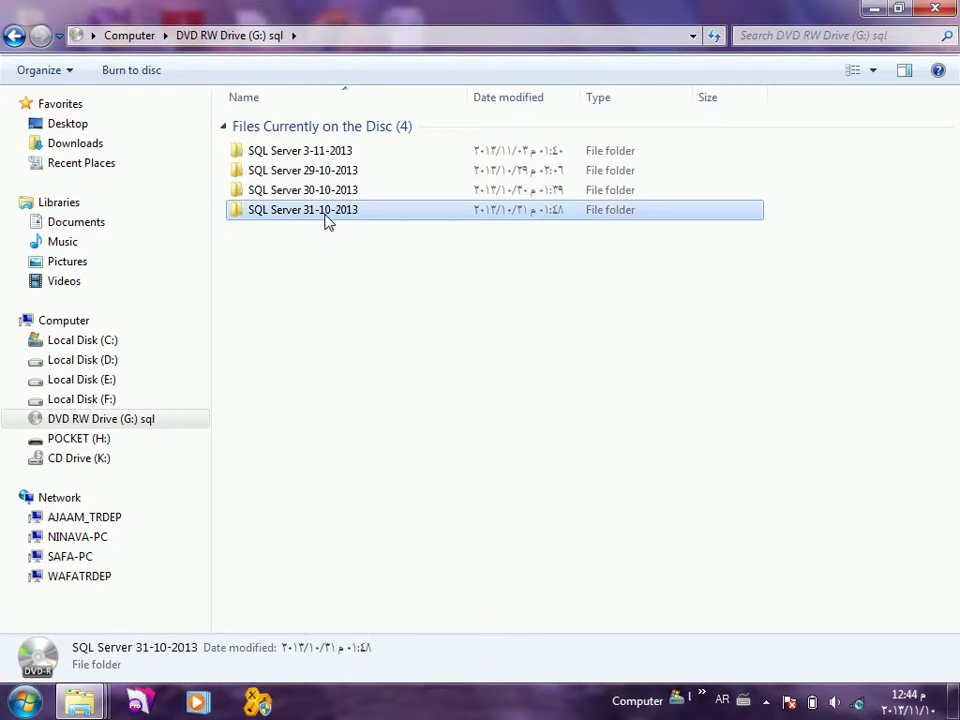
double_click(278, 152)
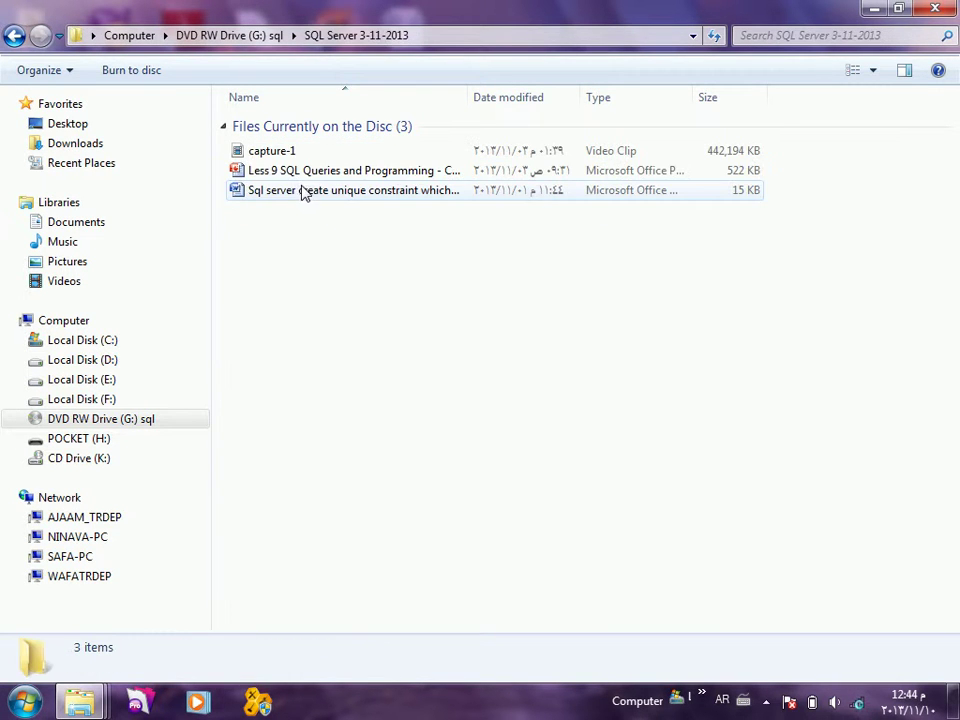
double_click(301, 176)
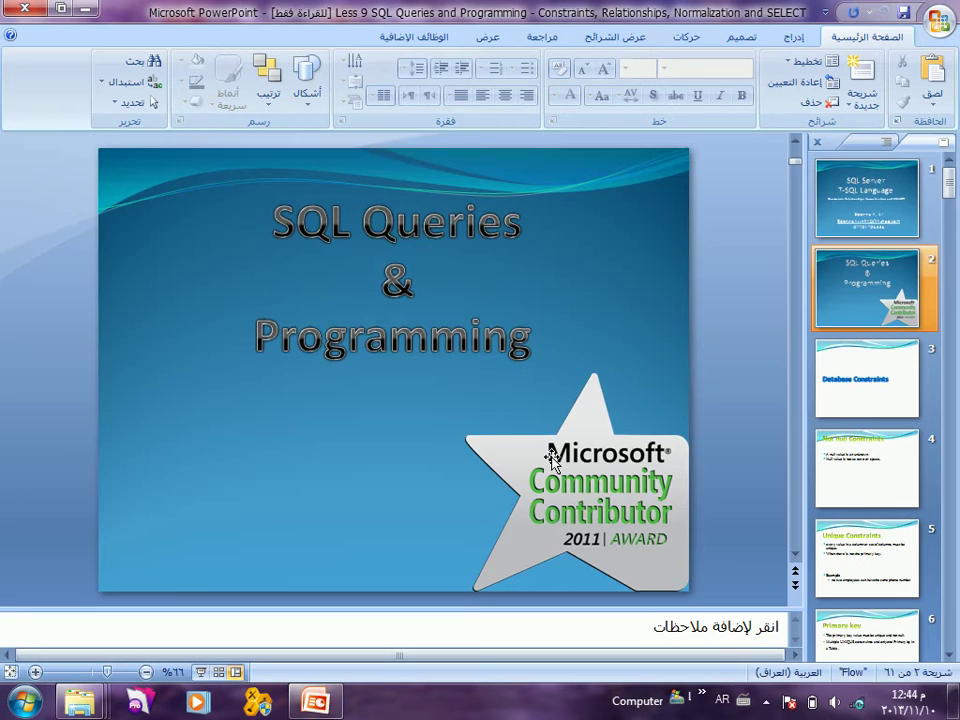
Step: Review the Less 9 slides from Database Constraints through relationships, normalization and Order BY up to Example 1: SUM
scroll(552, 460, down, 10)
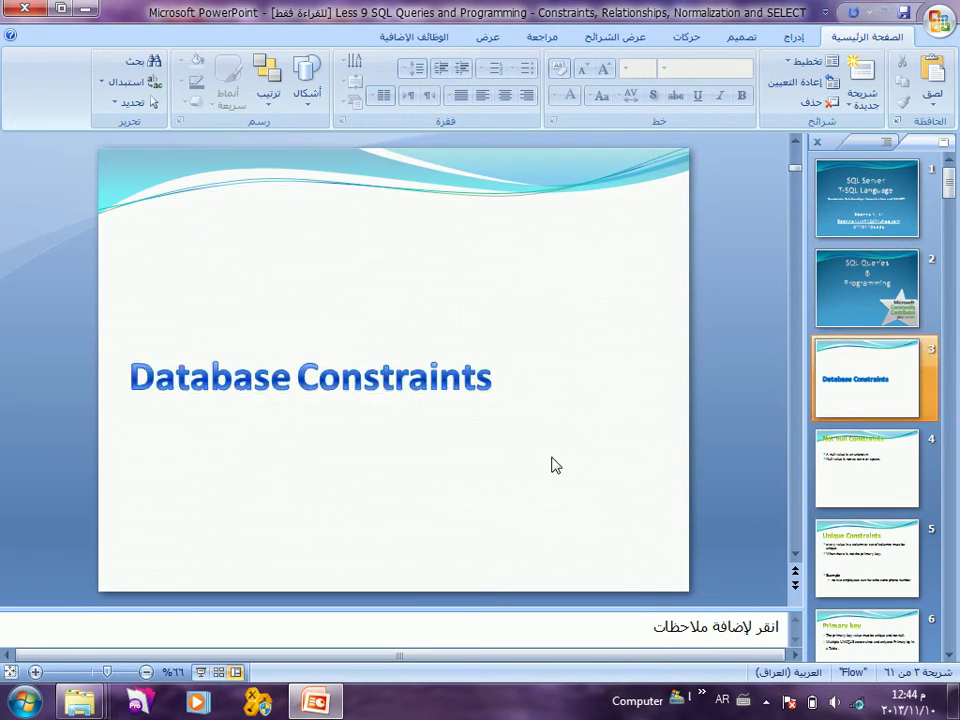
scroll(554, 460, down, 16)
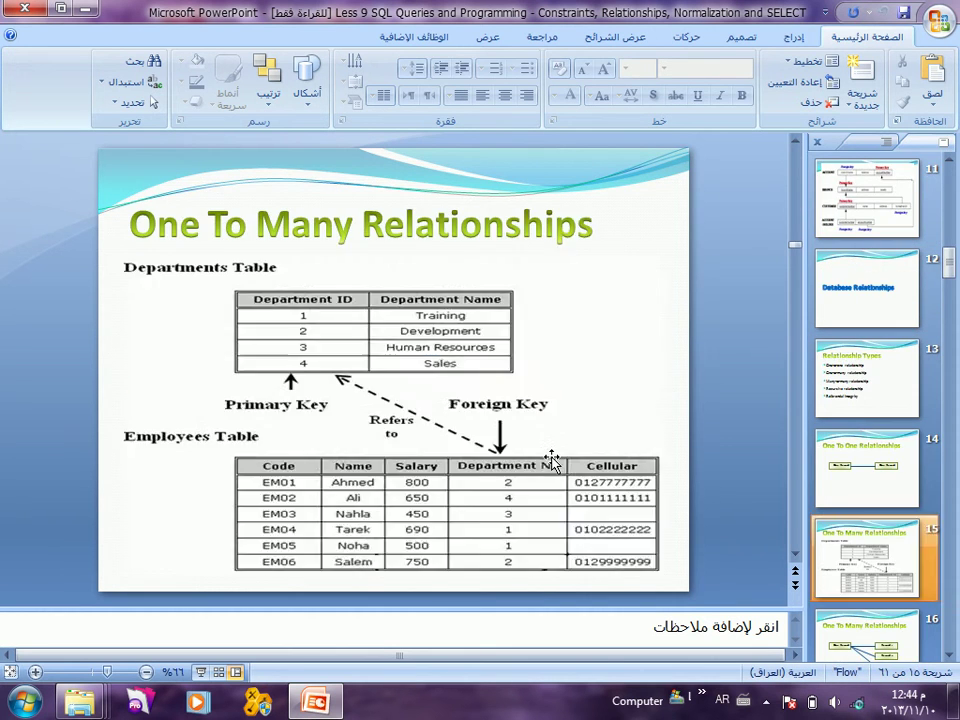
scroll(553, 457, down, 5)
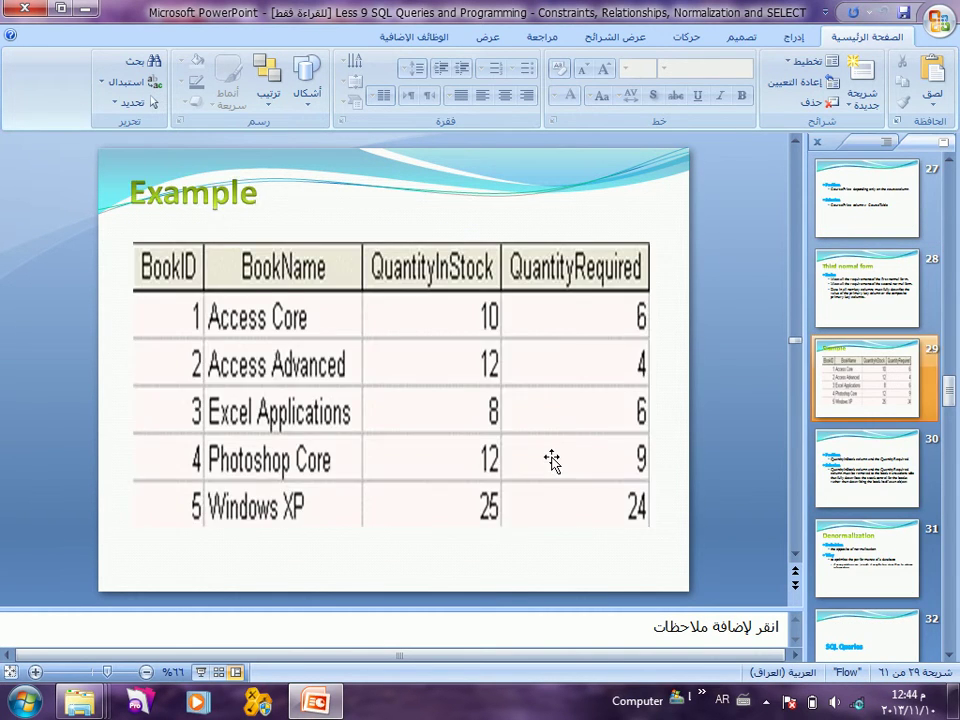
scroll(556, 465, down, 14)
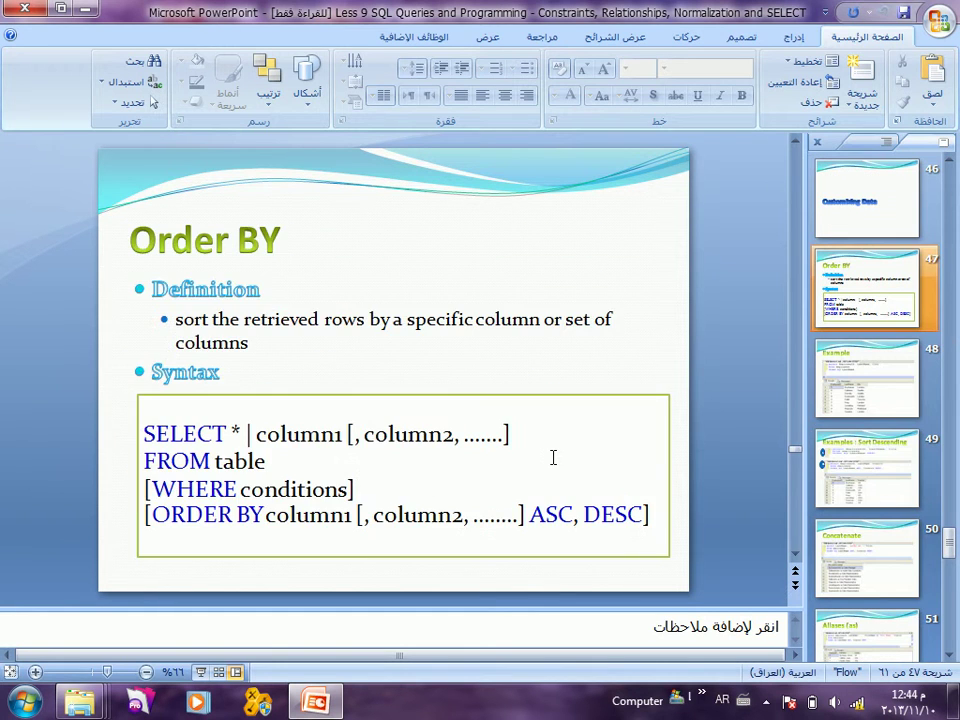
scroll(553, 458, down, 4)
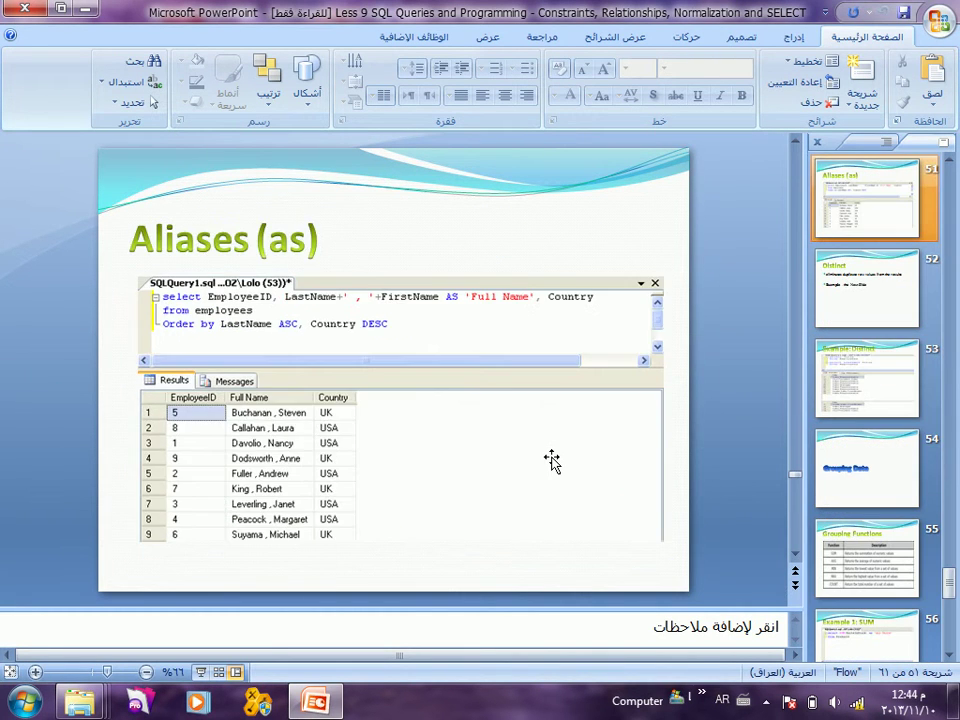
scroll(553, 460, down, 5)
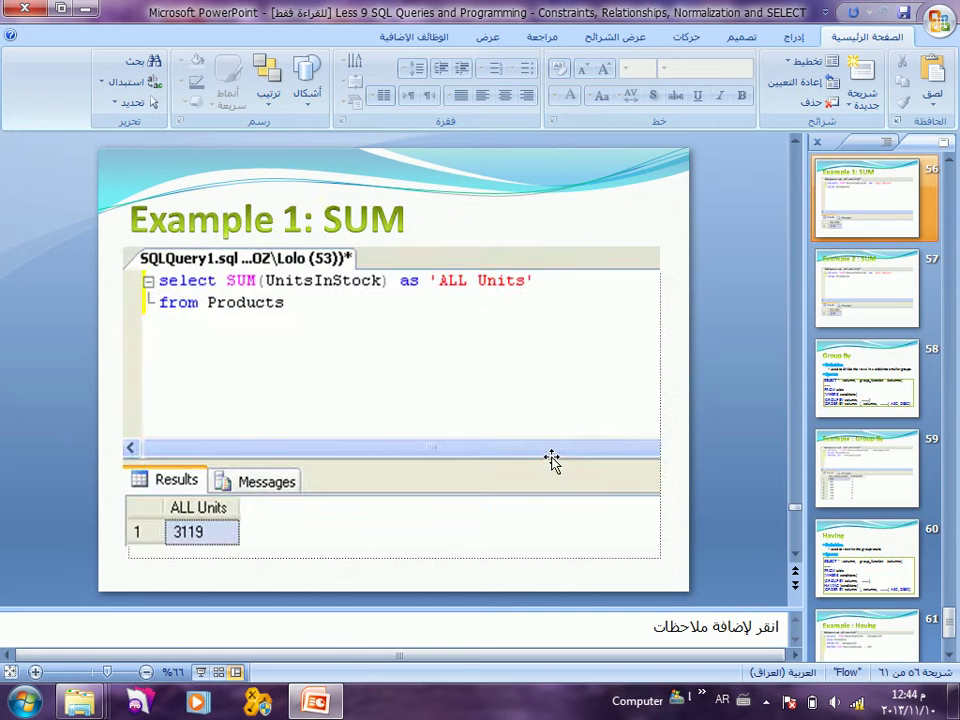
Step: Return to the Distinct slide and review its definition together with the Example: Distinct slide
scroll(553, 460, up, 4)
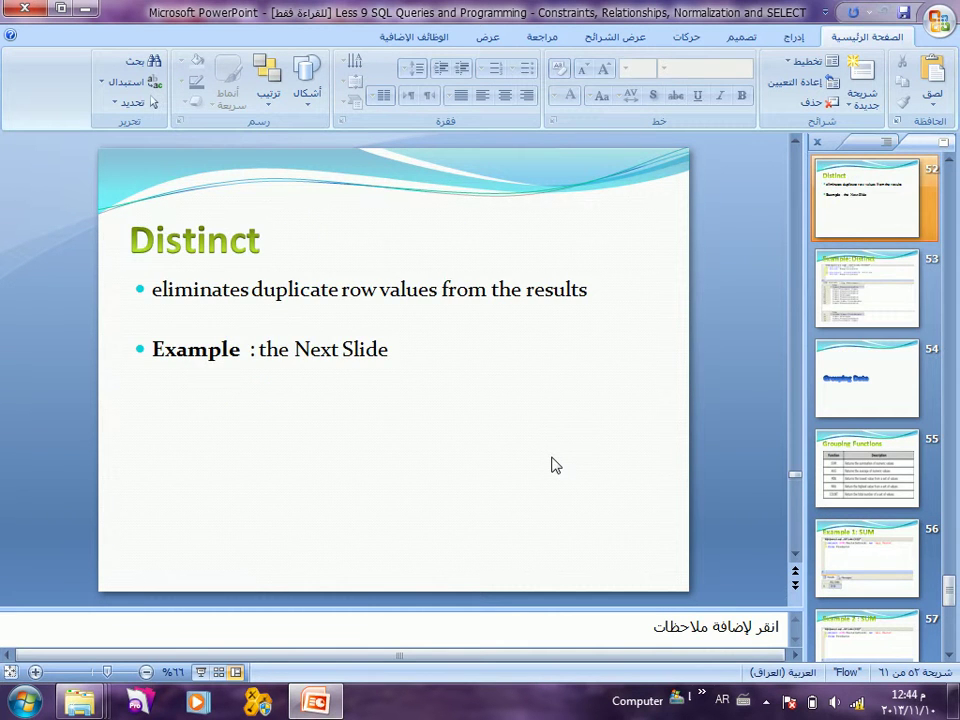
scroll(555, 465, up, 1)
scroll(554, 462, down, 1)
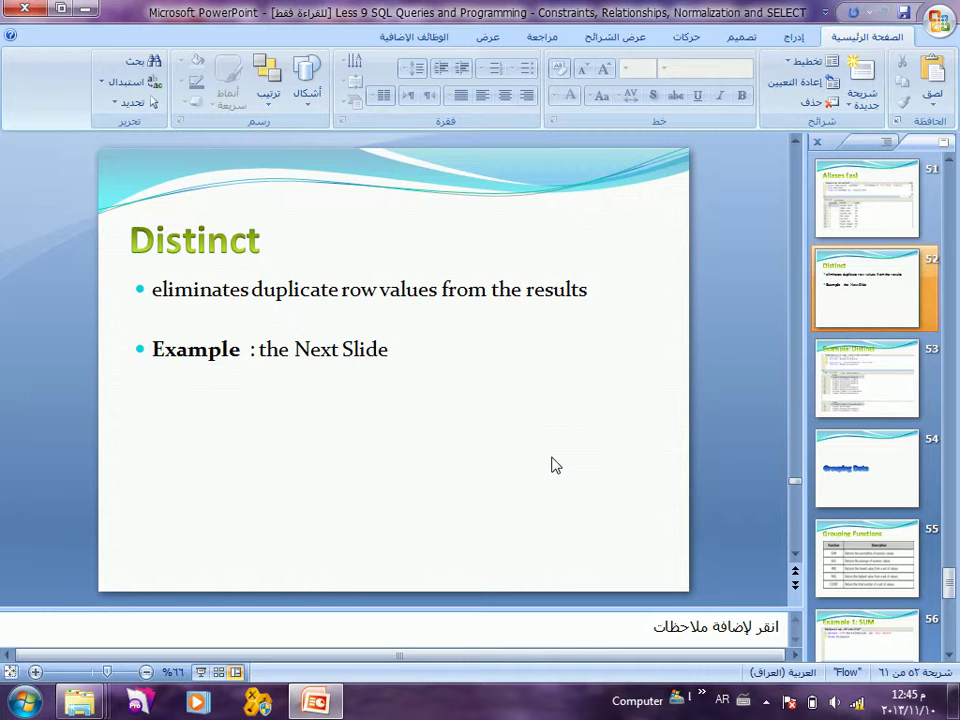
scroll(556, 465, down, 1)
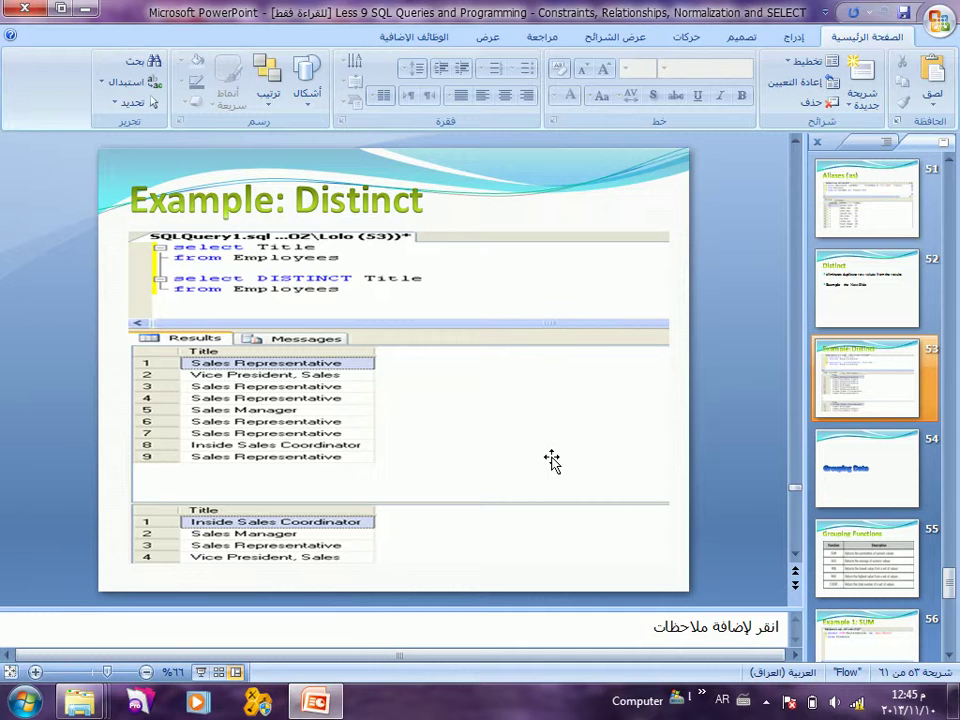
scroll(553, 462, up, 1)
scroll(556, 465, down, 1)
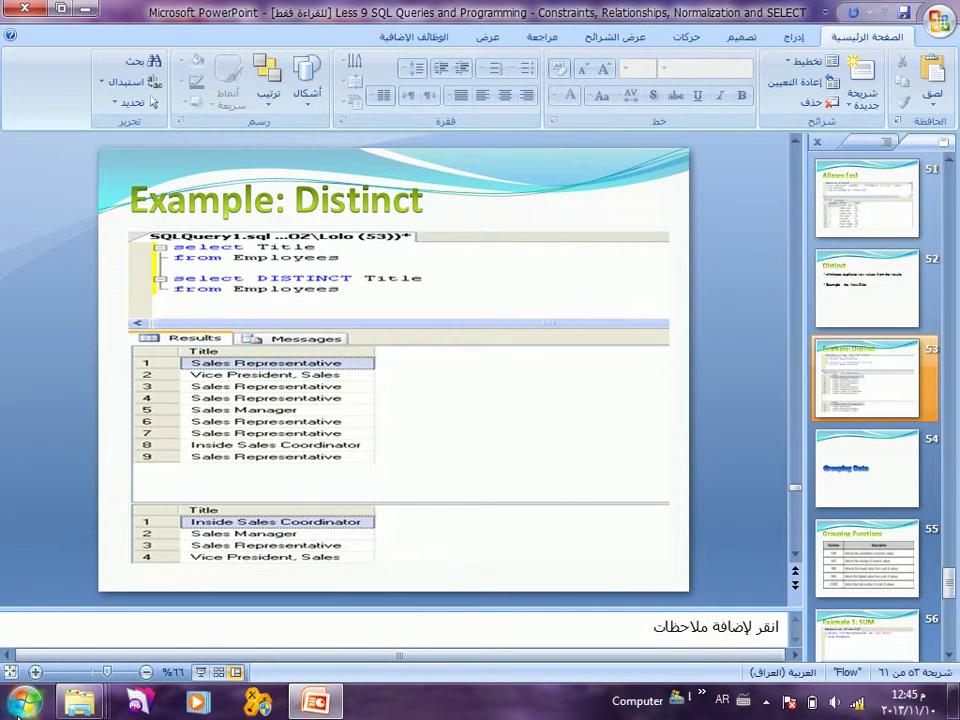
Step: Bring up the AutoPlay window of the DVD drive and open the disc's folder to view its files
click(80, 702)
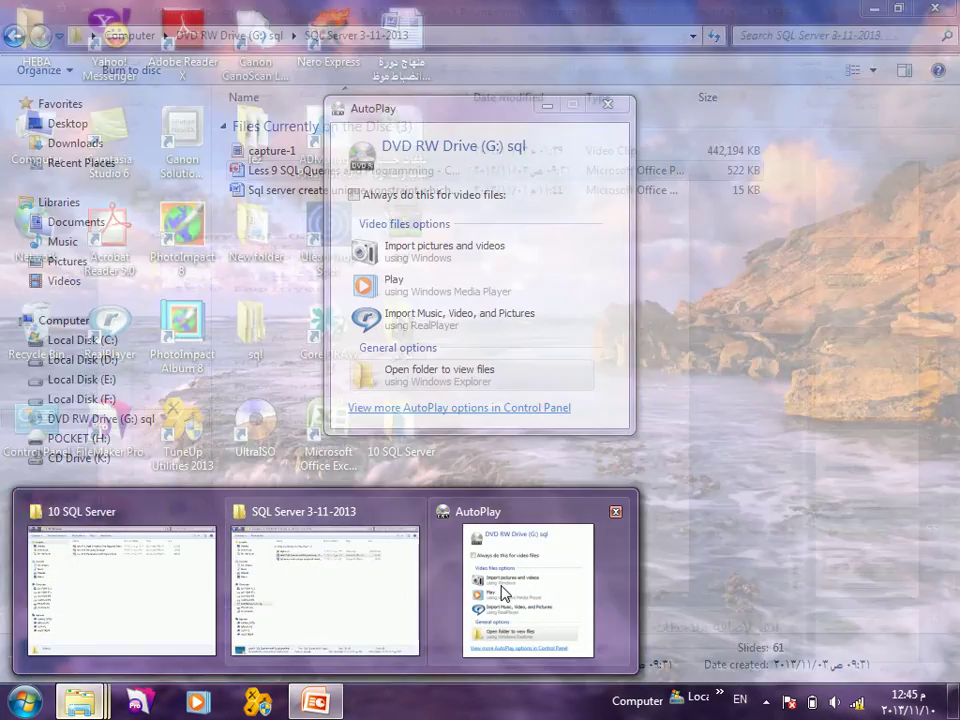
click(510, 574)
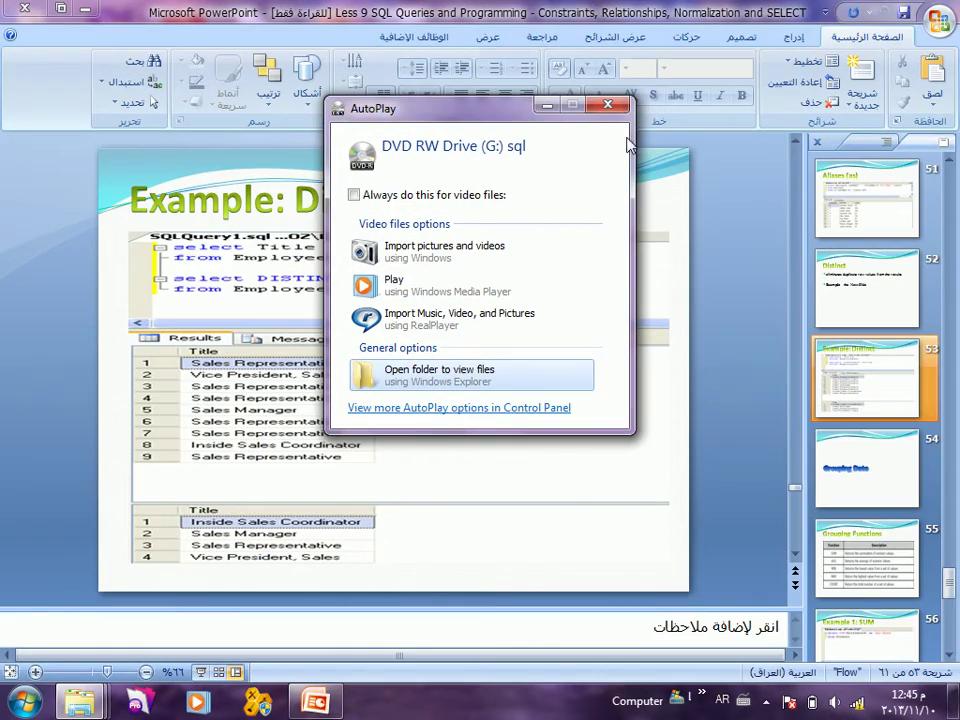
click(512, 376)
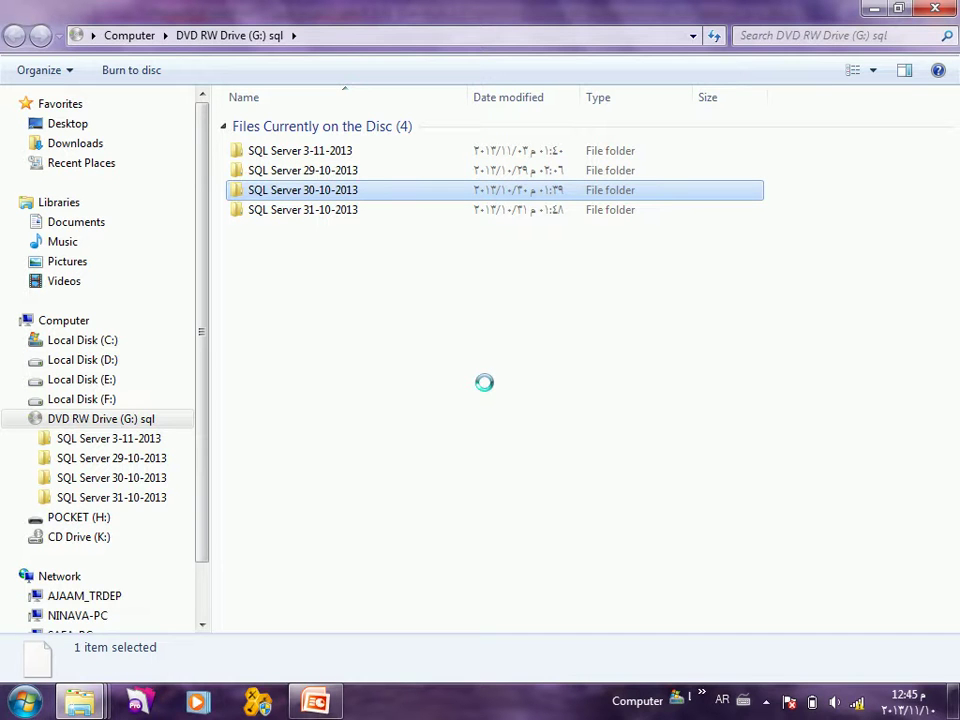
Step: Check the contents of the SQL Server 30-10-2013, 31-10-2013 and 29-10-2013 folders on the DVD in turn
key(Return)
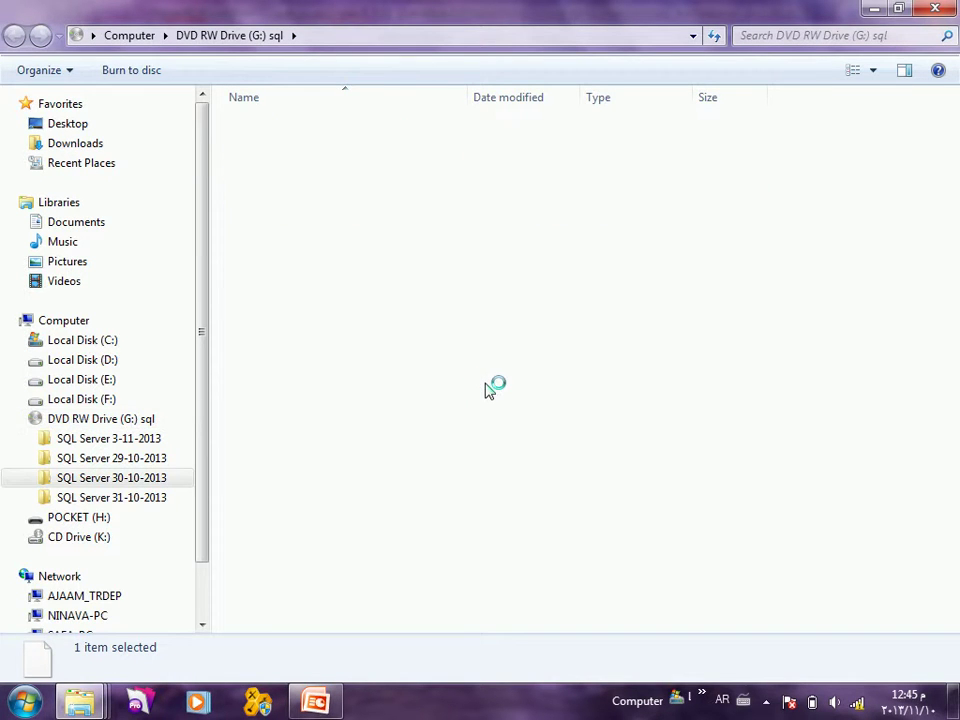
key(BackSpace)
key(Down)
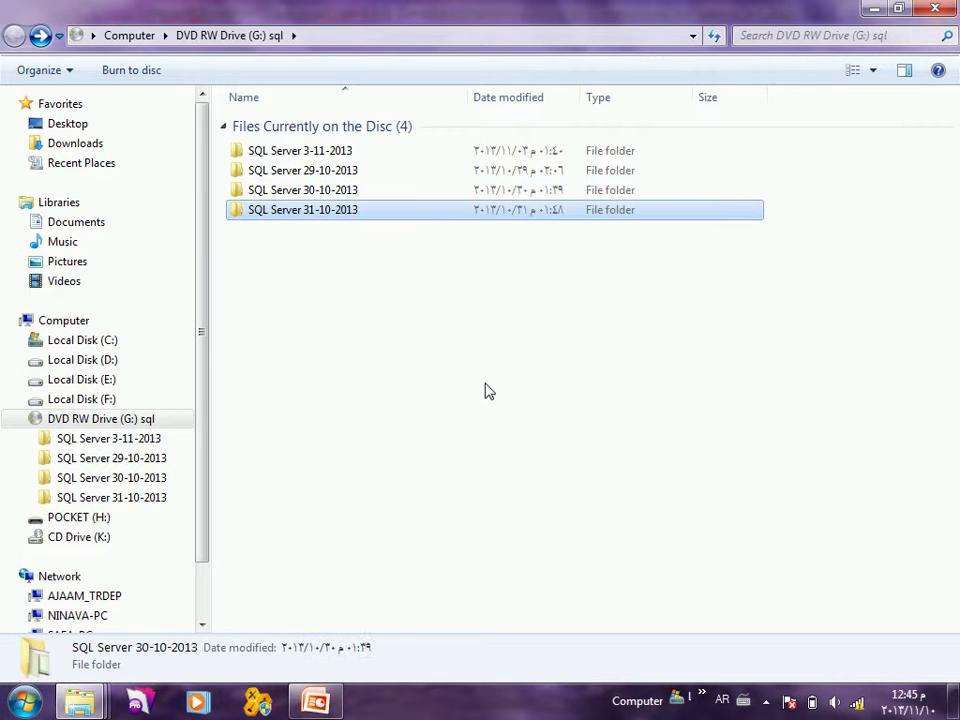
key(Return)
key(BackSpace)
key(Up)
key(Up)
key(Return)
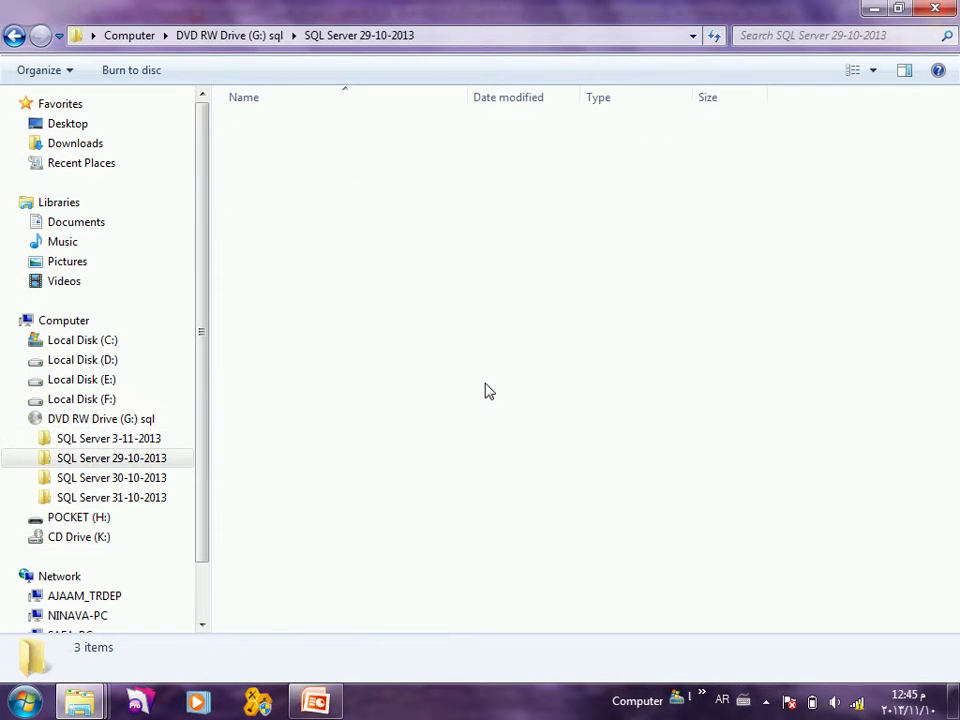
Step: Close the DVD folder window and launch SQL Server Management Studio from the Microsoft SQL Server 2008 programs
key(BackSpace)
key(Up)
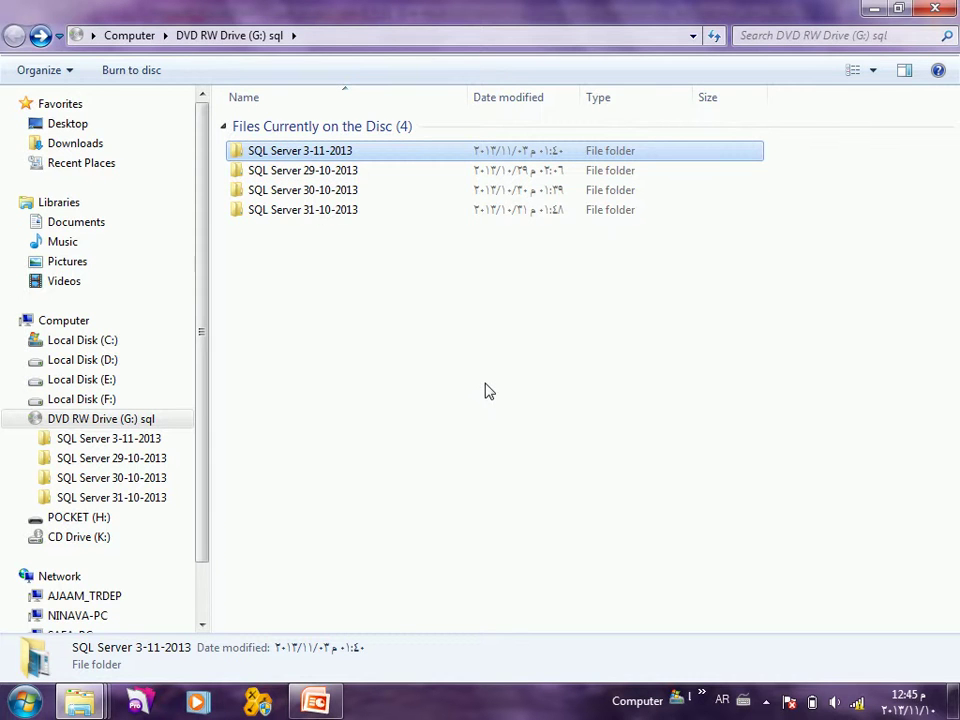
key(alt+F4)
key(super)
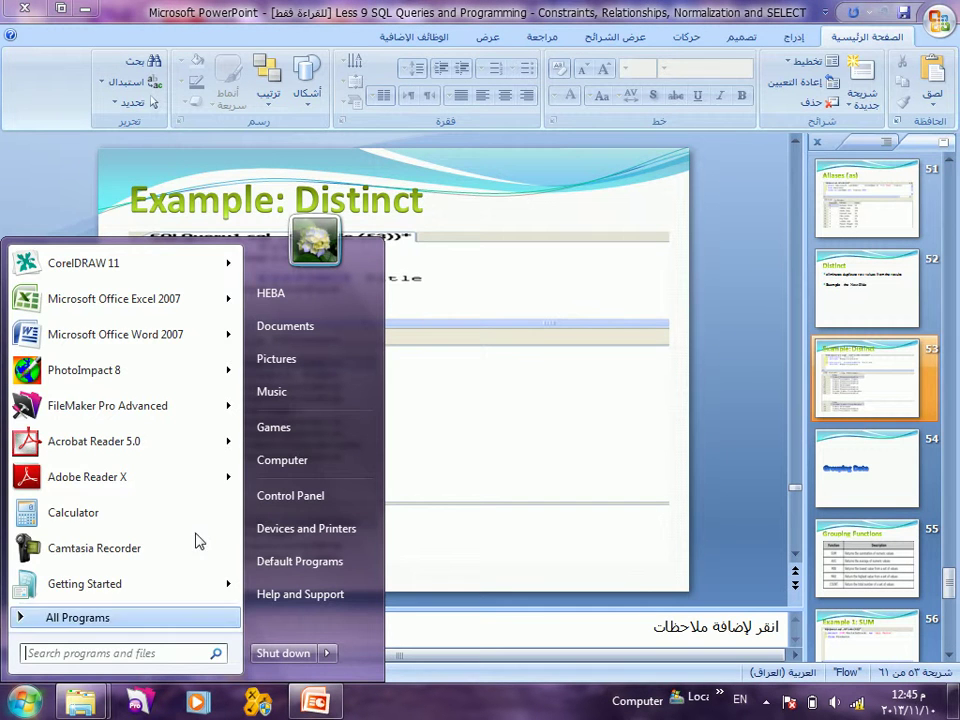
click(131, 620)
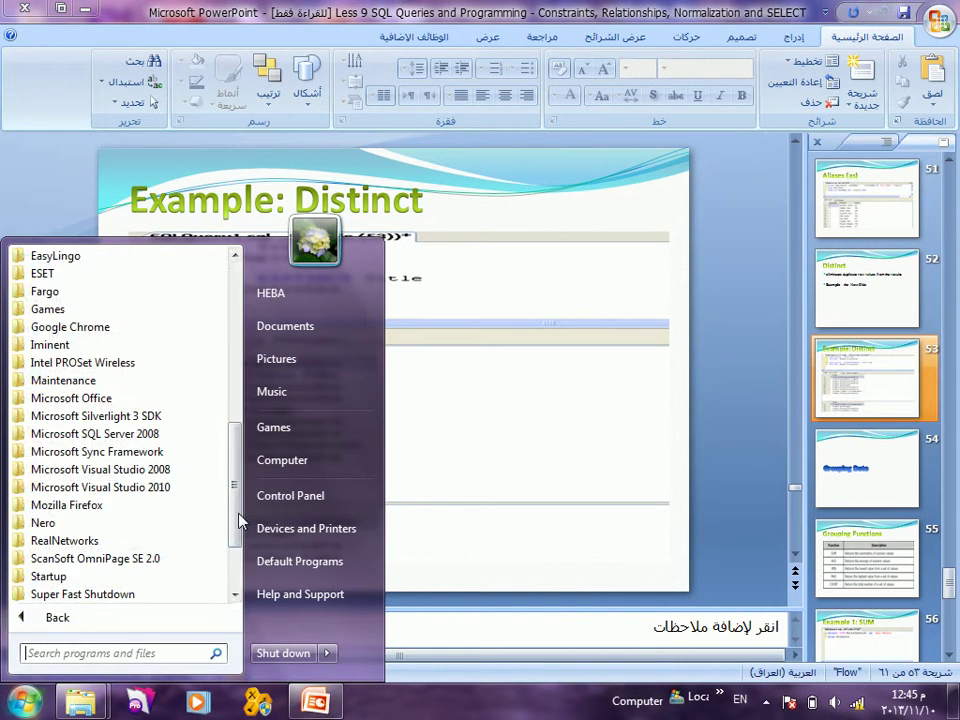
click(145, 434)
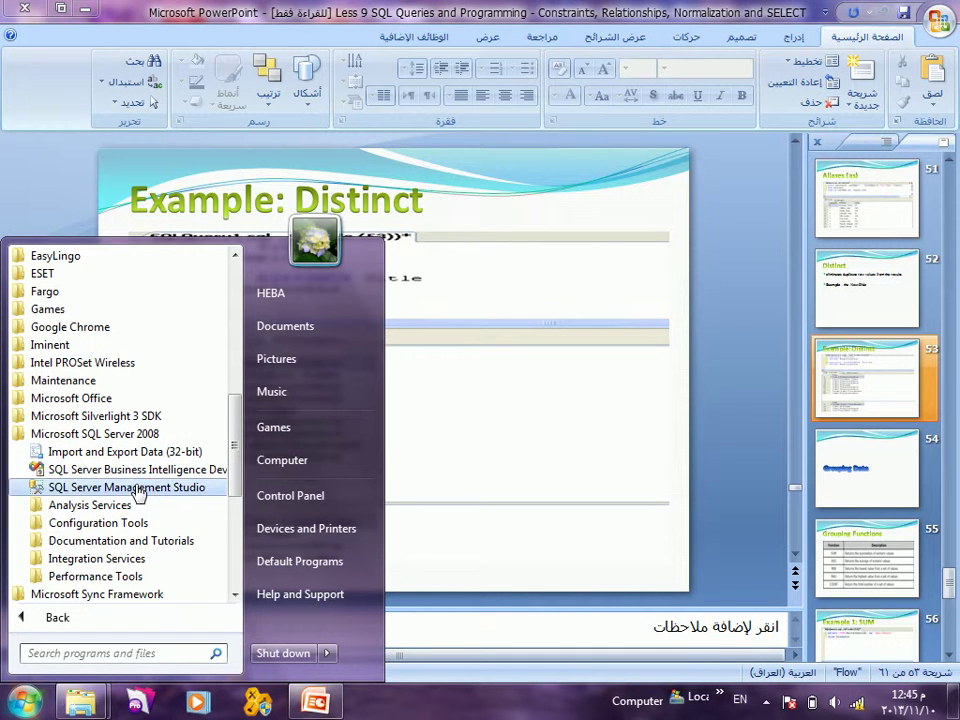
click(141, 487)
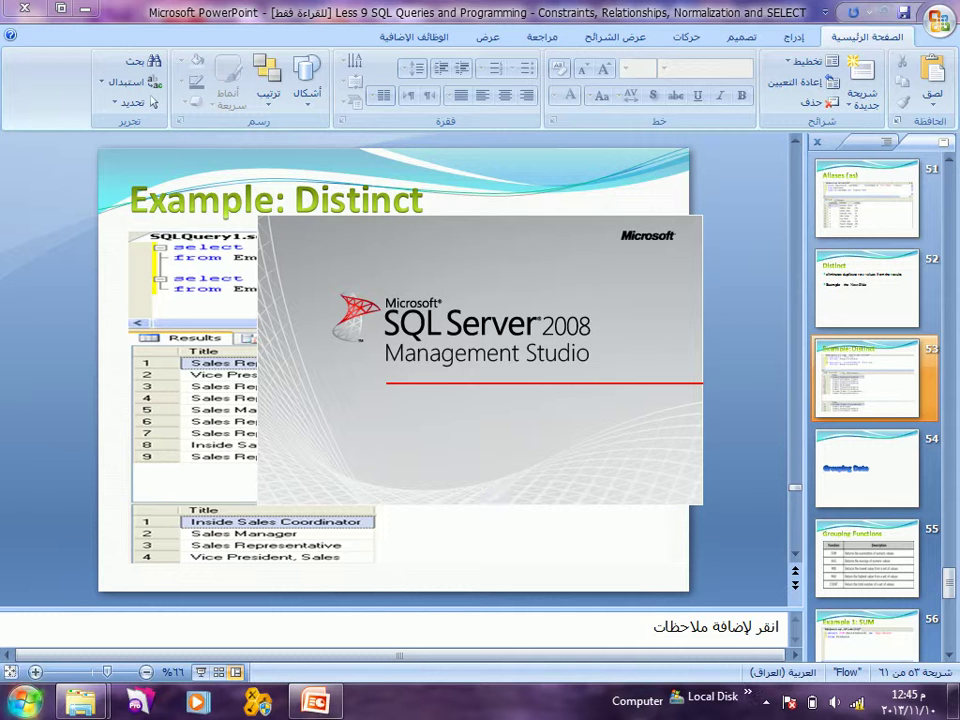
Step: Browse to the POCKET (H:) drive and open its Northwind folder
click(25, 700)
click(312, 474)
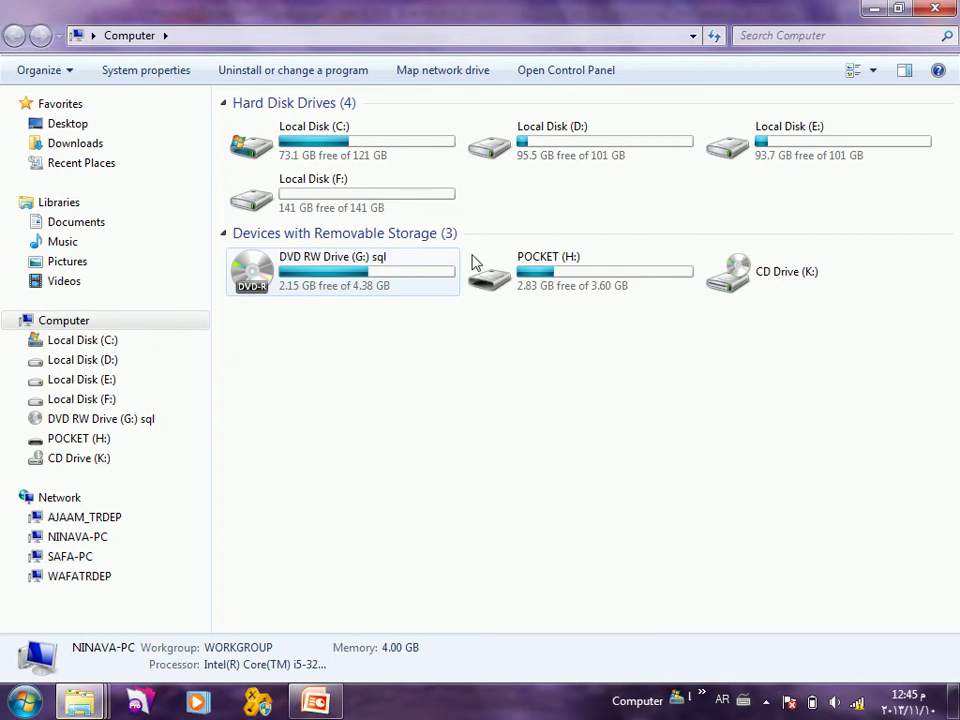
double_click(537, 262)
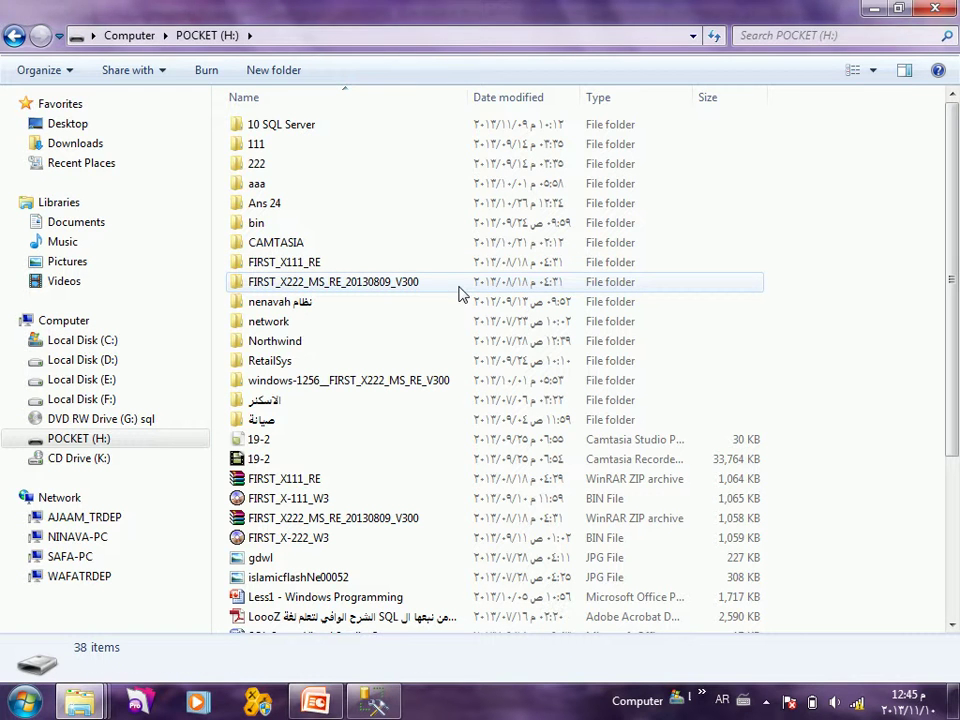
key(Down)
key(Down)
key(Down)
key(Down)
key(Down)
key(Down)
key(Down)
key(Down)
key(Down)
key(Down)
key(Down)
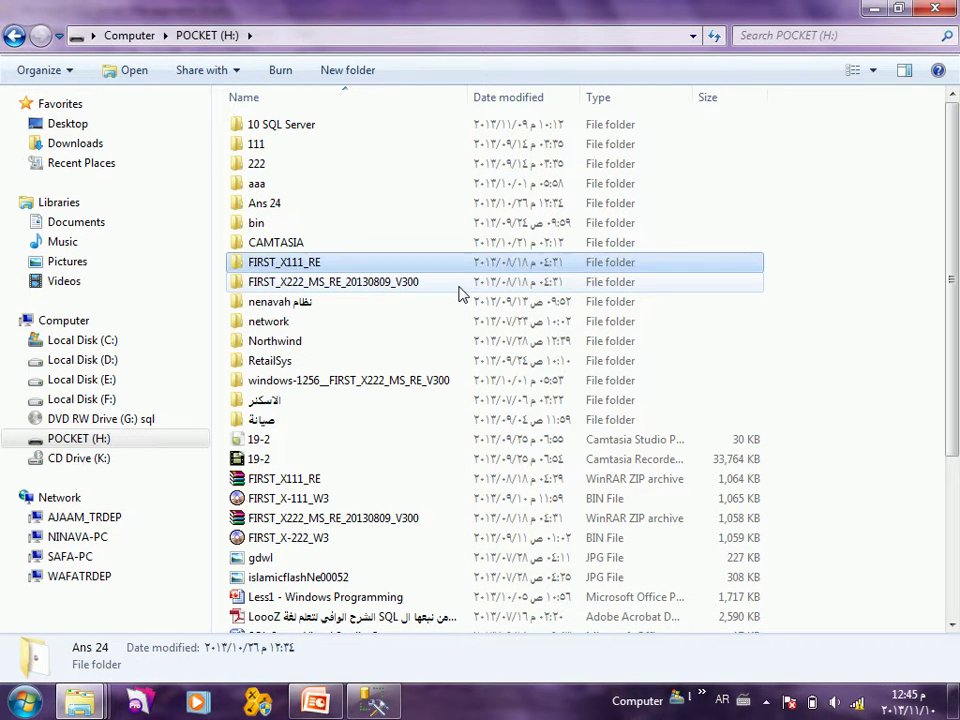
key(Return)
Step: Run the SQL2000SampleDb installer and proceed with removing the Microsoft SQL Server 2000 Sample Database scripts
key(Down)
key(Return)
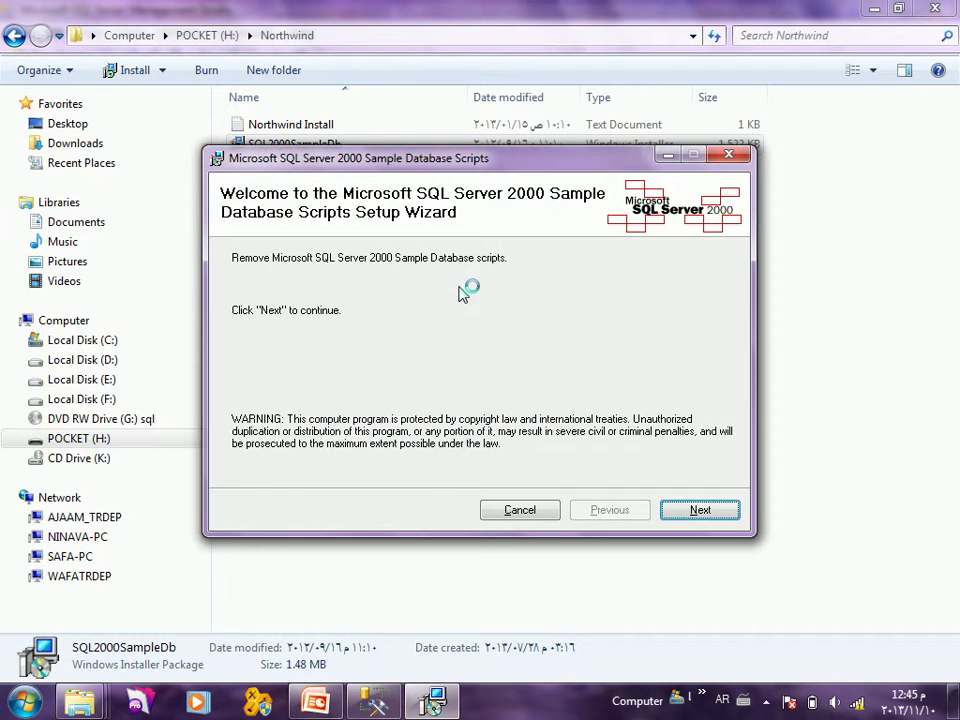
click(683, 513)
click(564, 377)
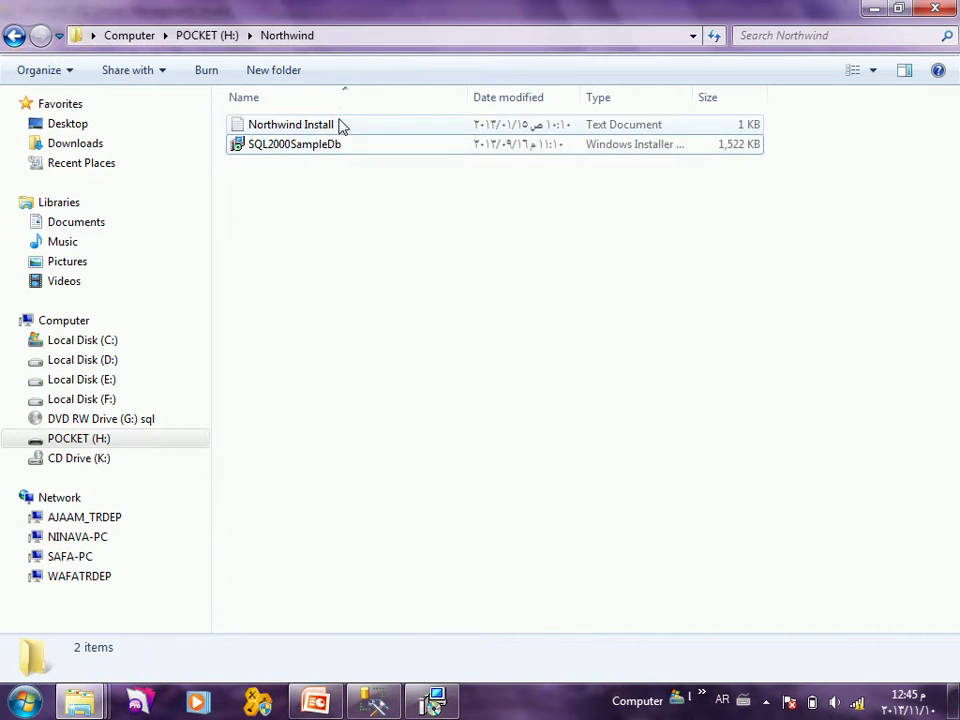
Step: Open the Northwind Install text file, select its whole osql -E -i instnwnd.sql command and close the file
double_click(345, 123)
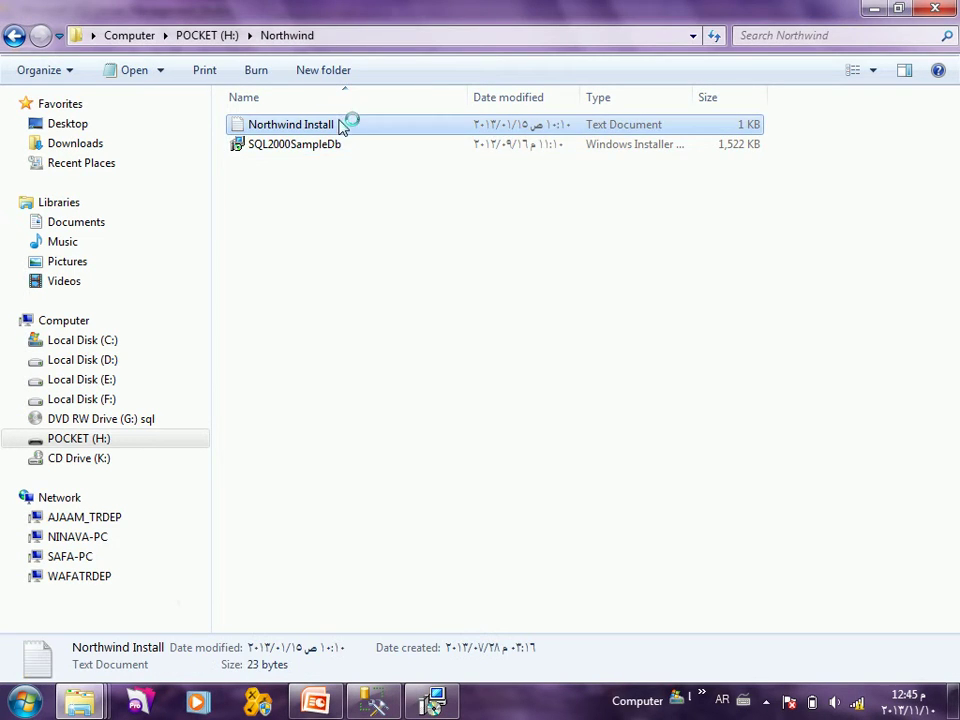
key(ctrl+a)
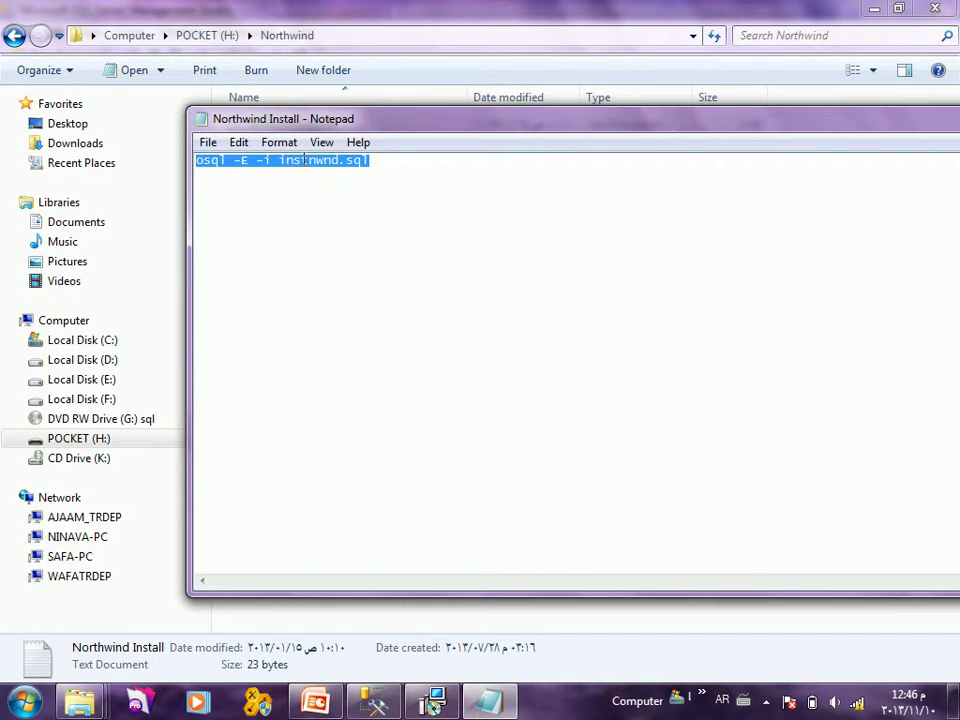
key(alt+F4)
Step: Close the Northwind folder window and connect Management Studio to the SQLEXPRESS Database Engine using Windows Authentication
click(435, 700)
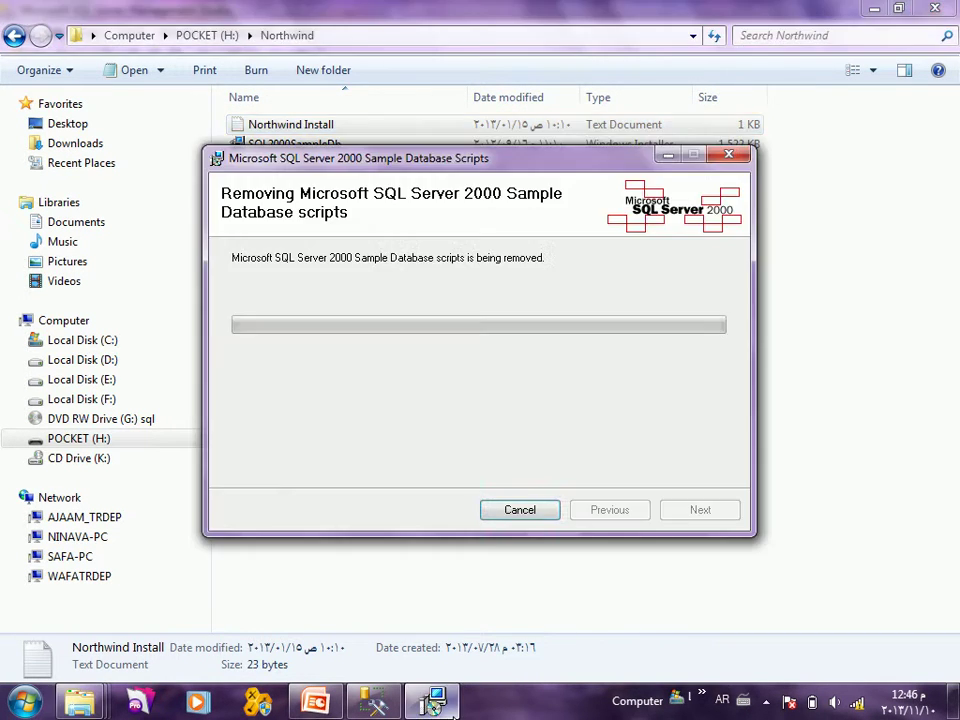
click(935, 8)
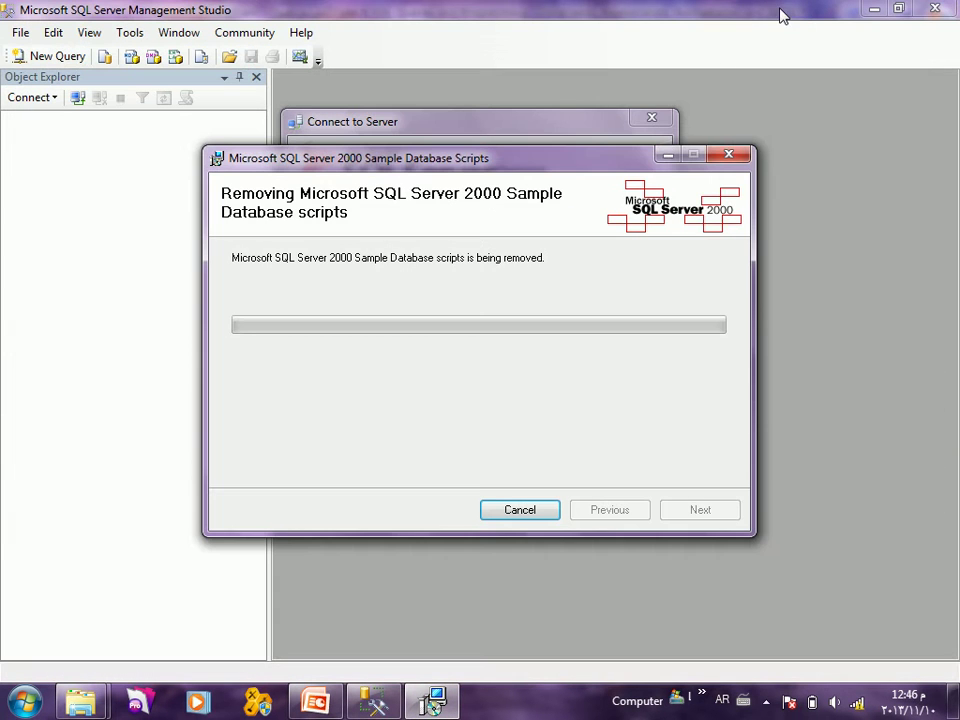
click(405, 378)
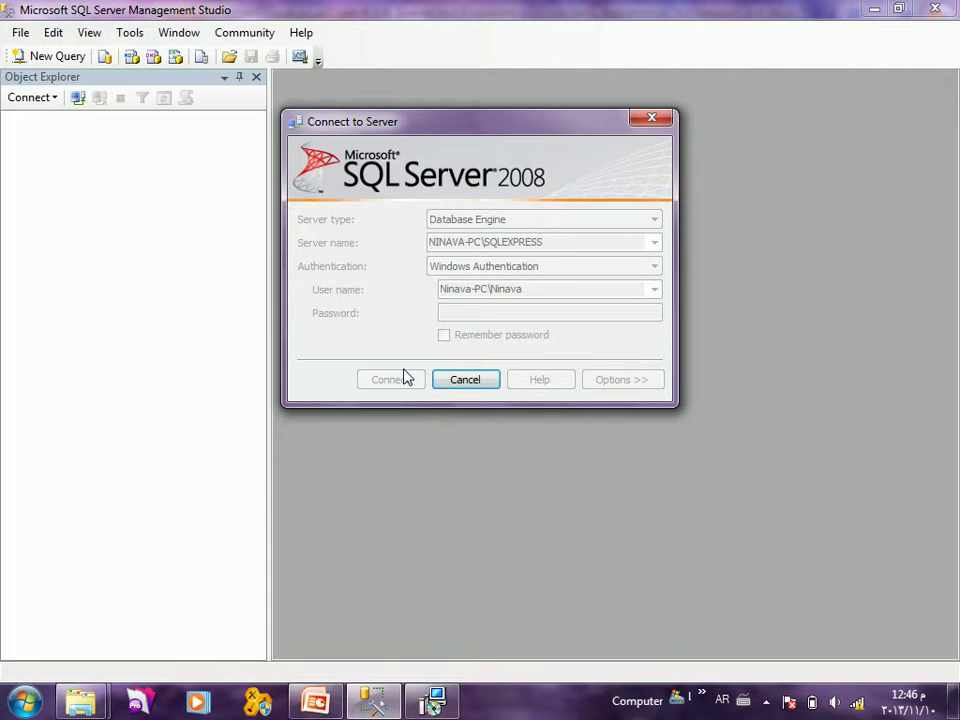
Step: Check the progress of the sample database scripts removal from over the Less 9 presentation
mouse_move(430, 703)
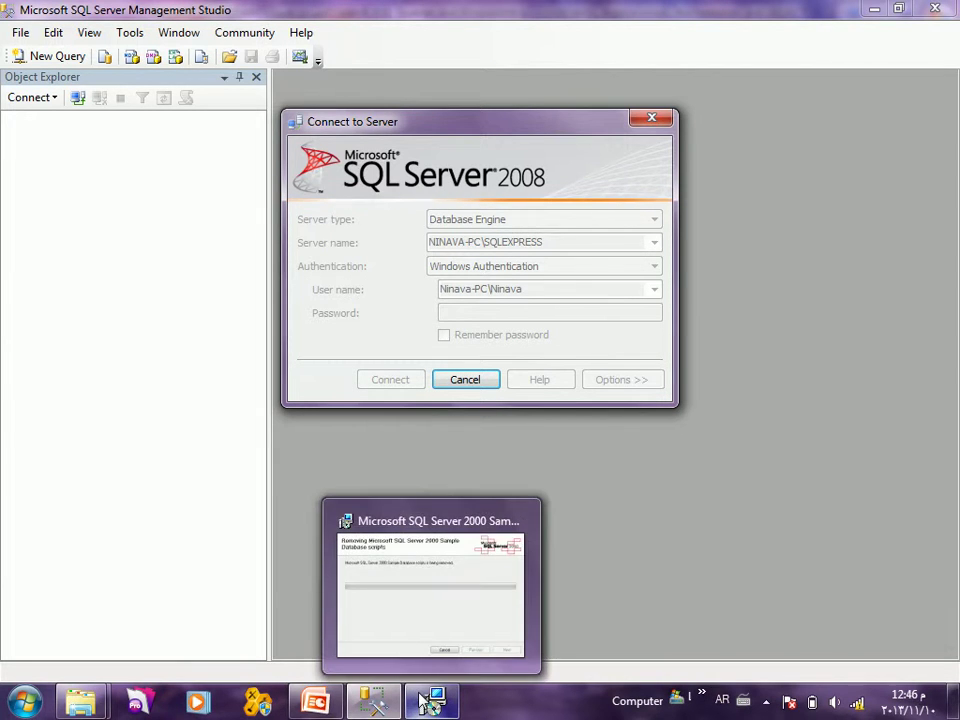
mouse_move(315, 703)
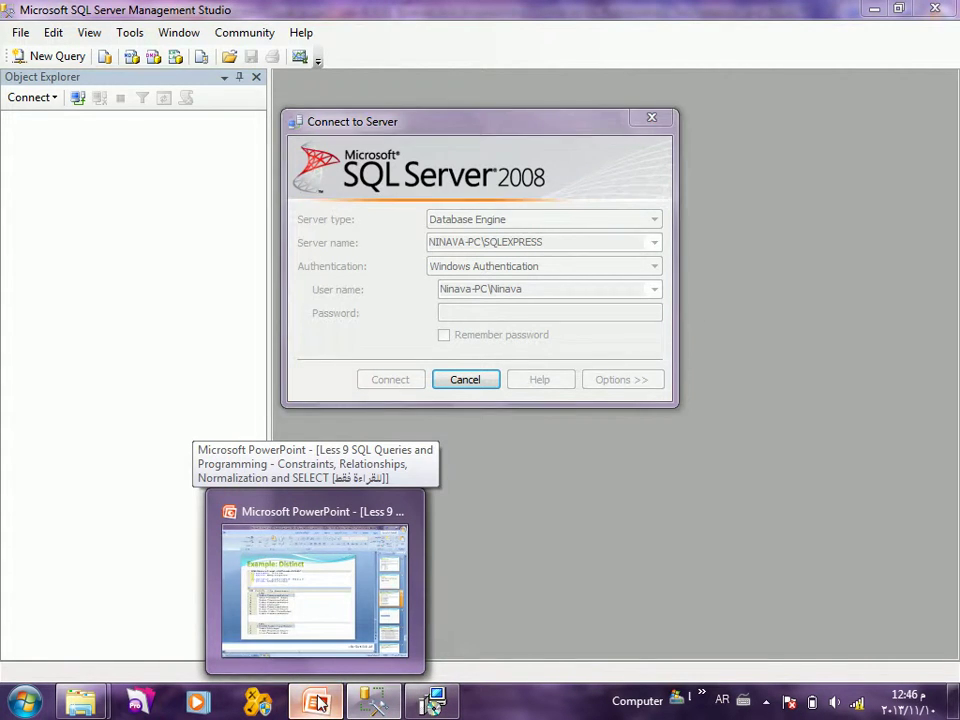
click(318, 703)
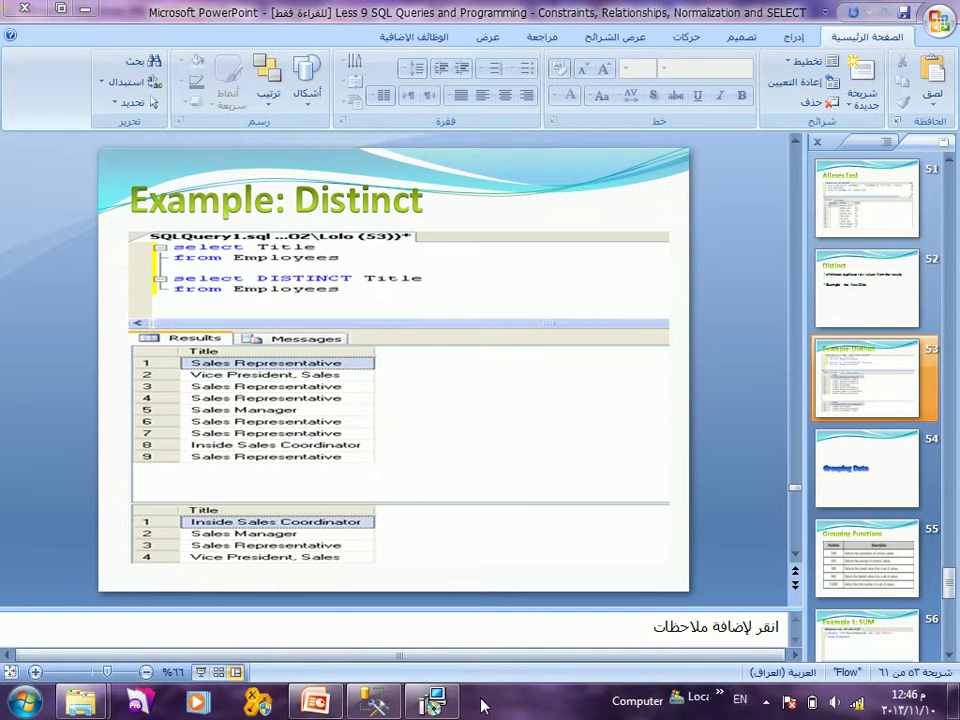
click(445, 708)
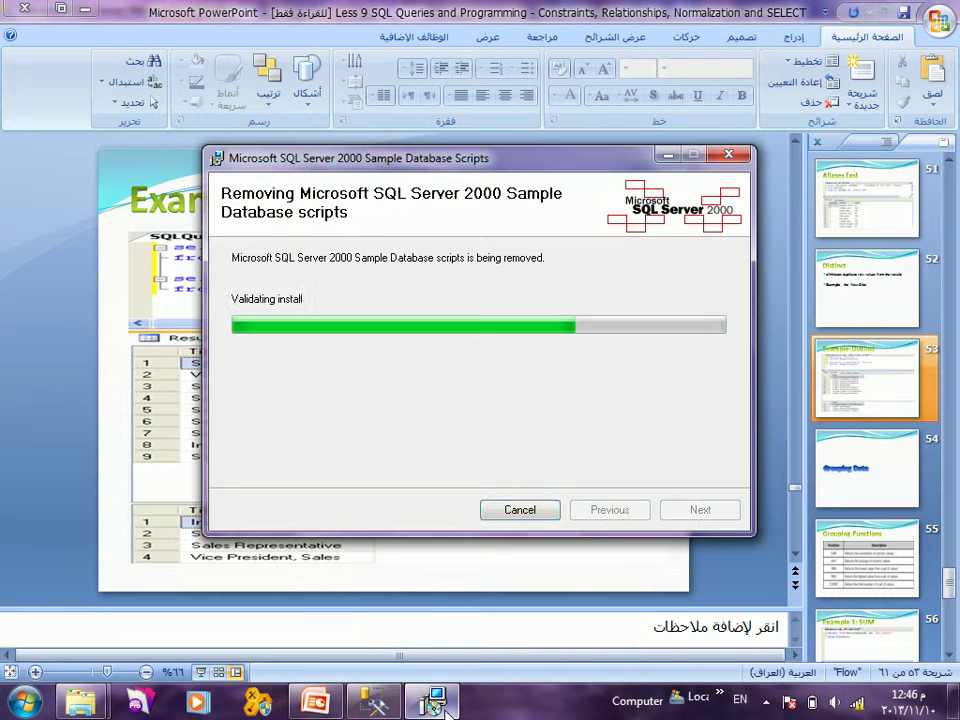
Step: Start a Command Prompt with cmd and get the setup wizard window out of the way
click(25, 700)
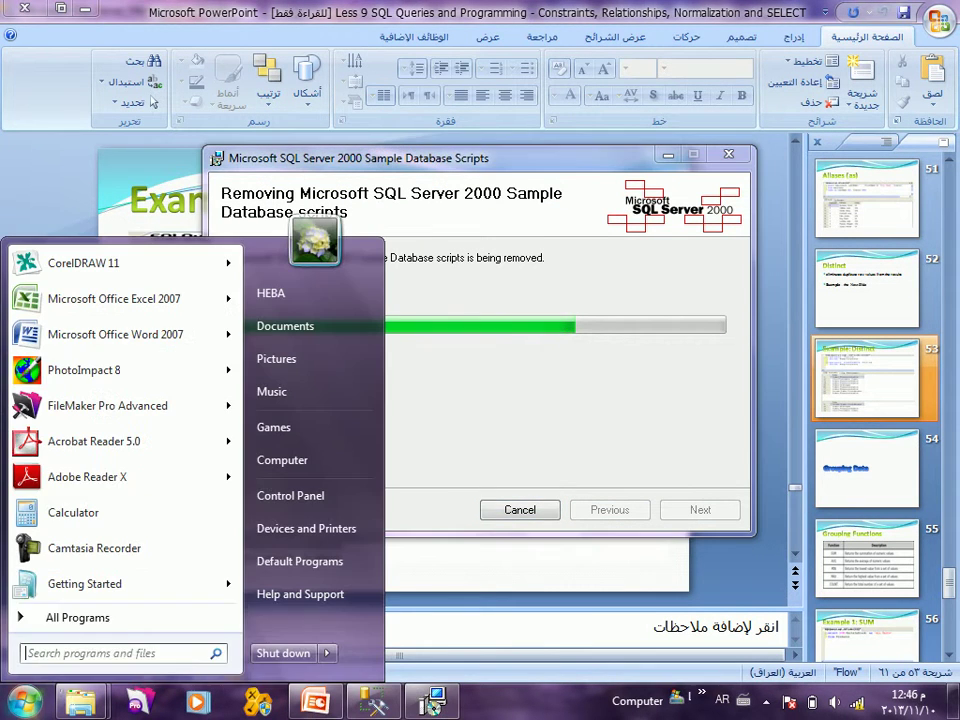
text(cm)
key(Escape)
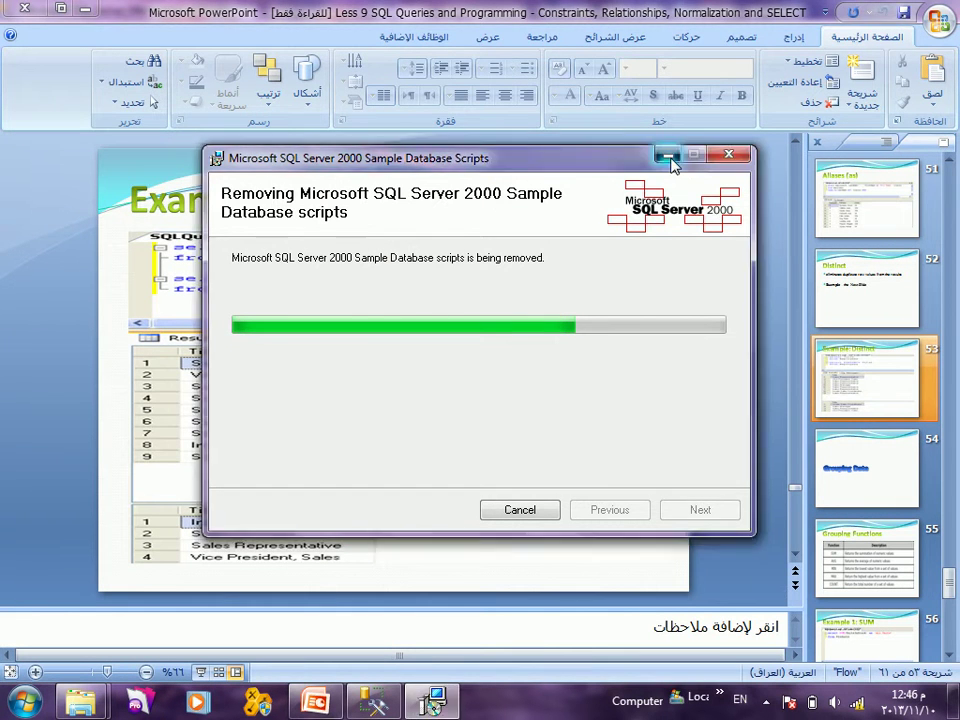
click(729, 155)
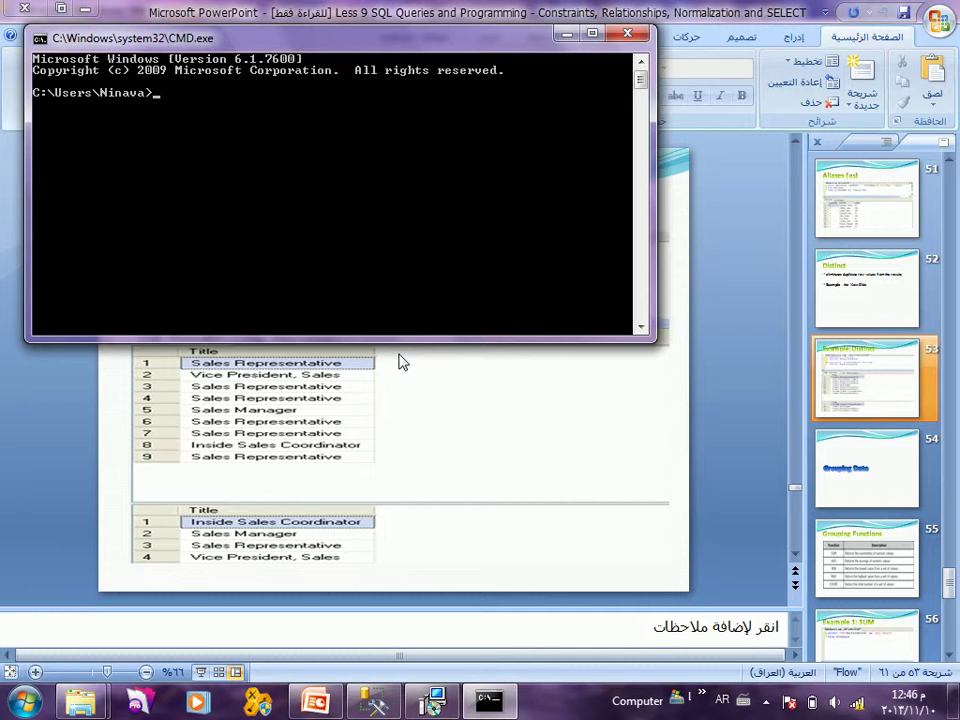
Step: Enter C:\ in the Command Prompt, and move up to the drive root by running CD .. twice
key(alt+shift)
text(C:\)
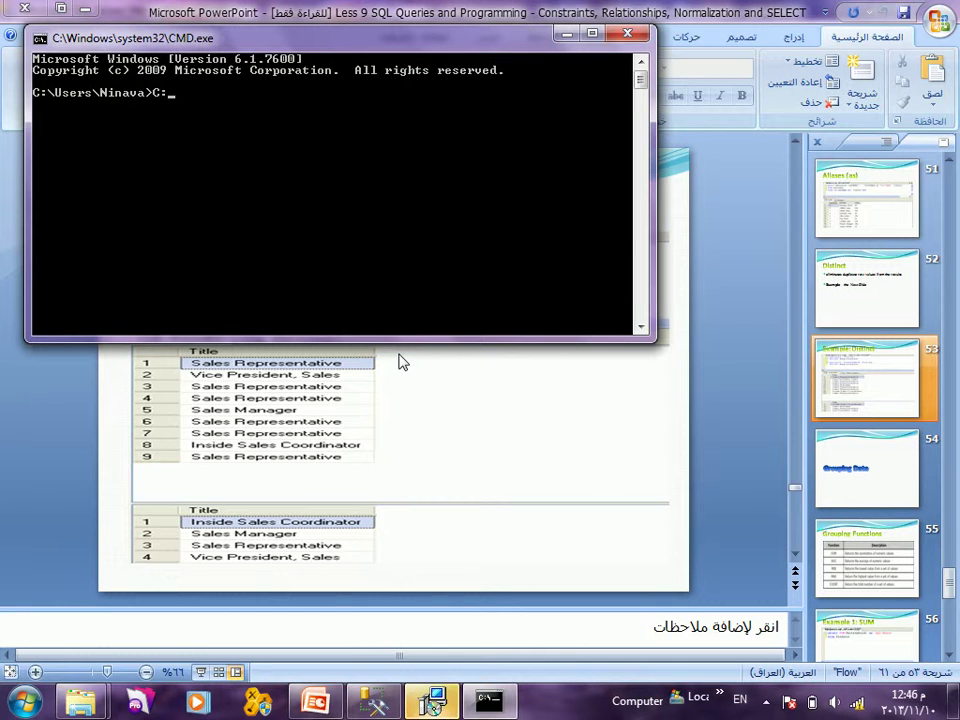
key(Return)
text(CD ..)
key(Return)
text(CD ..)
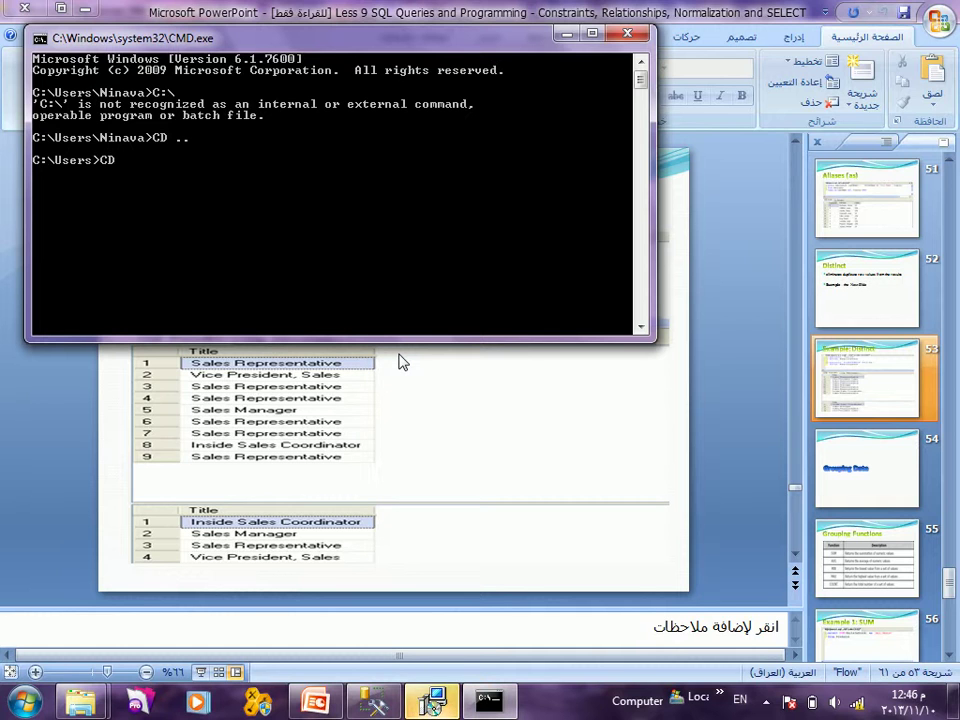
key(Return)
Step: Discard the started CD command, close the finished setup wizard and list the C:\ root with DIR
text(CD S)
key(BackSpace)
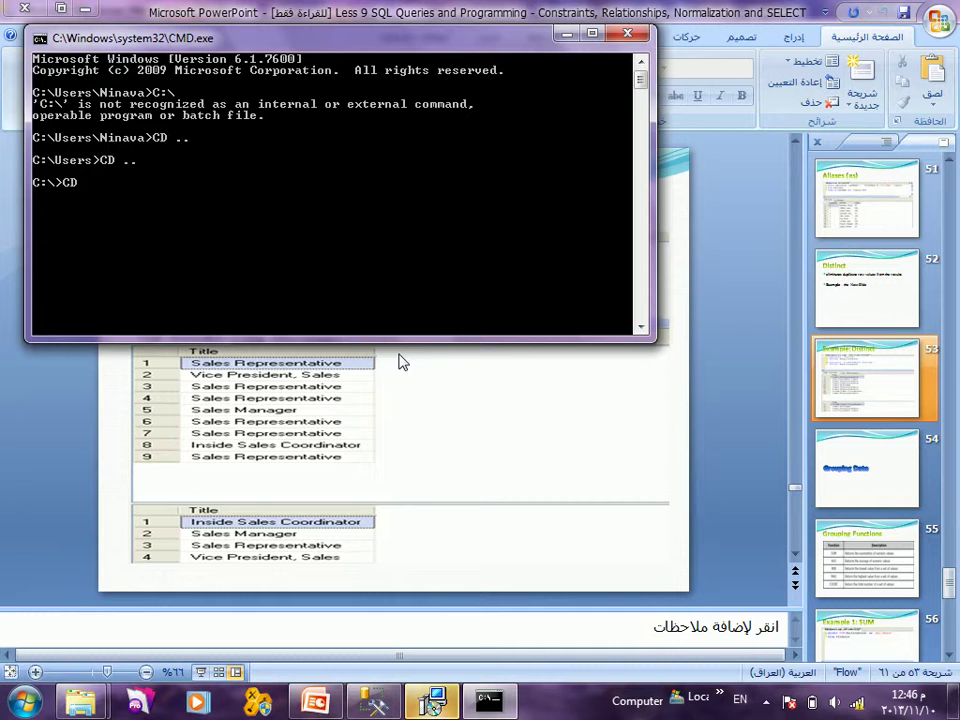
key(BackSpace)
key(BackSpace)
key(BackSpace)
key(alt+shift)
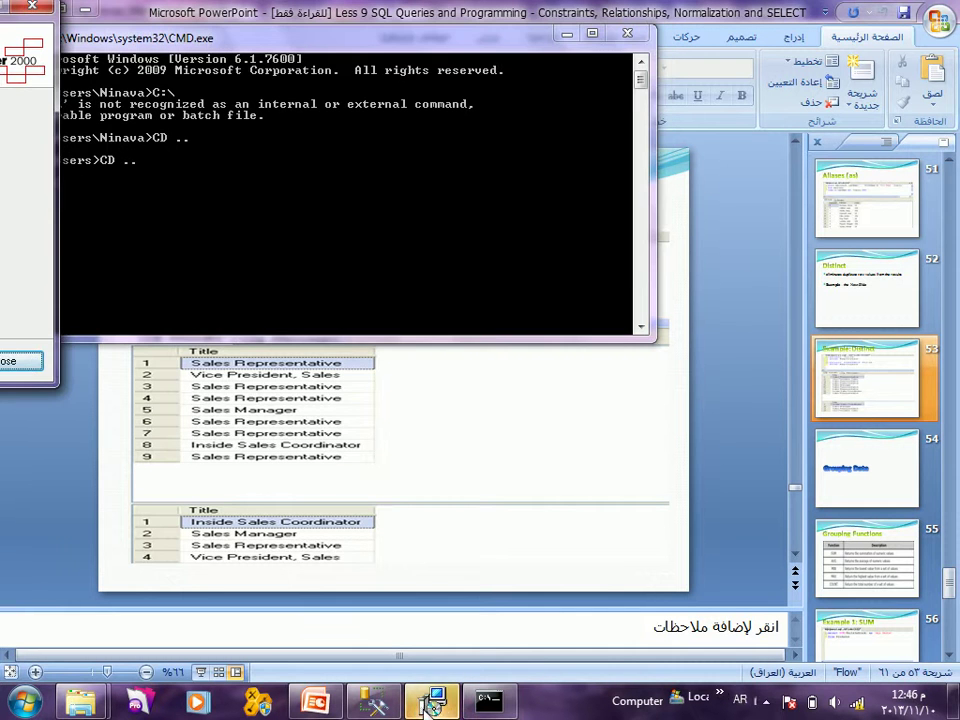
drag(18, 30, 703, 108)
click(664, 420)
text(R)
key(Return)
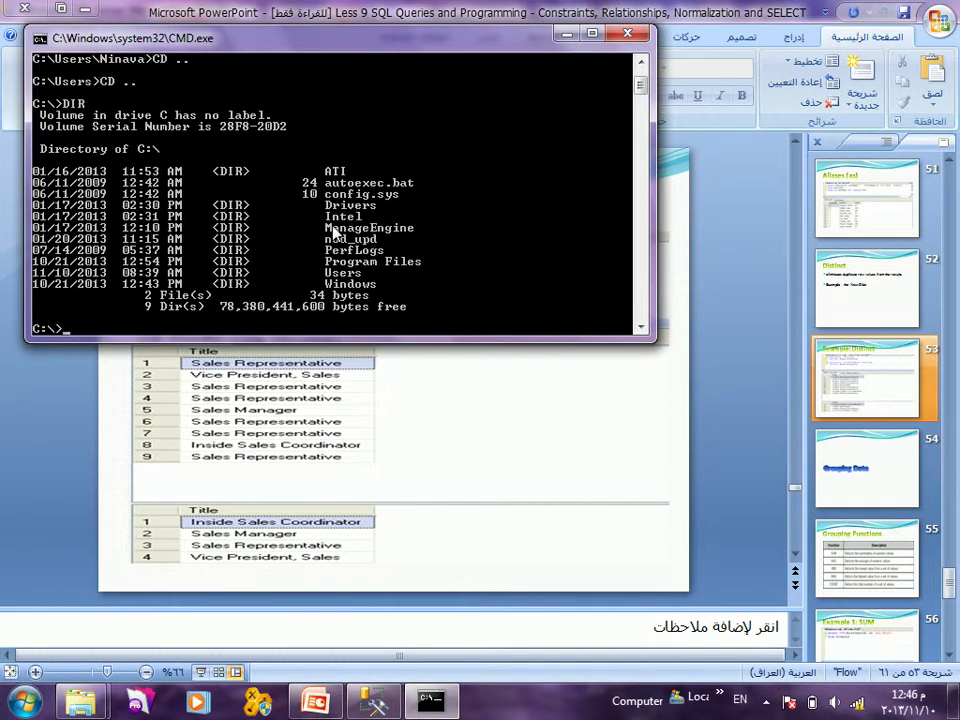
Step: Browse through the contents of the local disks in Computer, returning to Local Disk (C:)
click(25, 700)
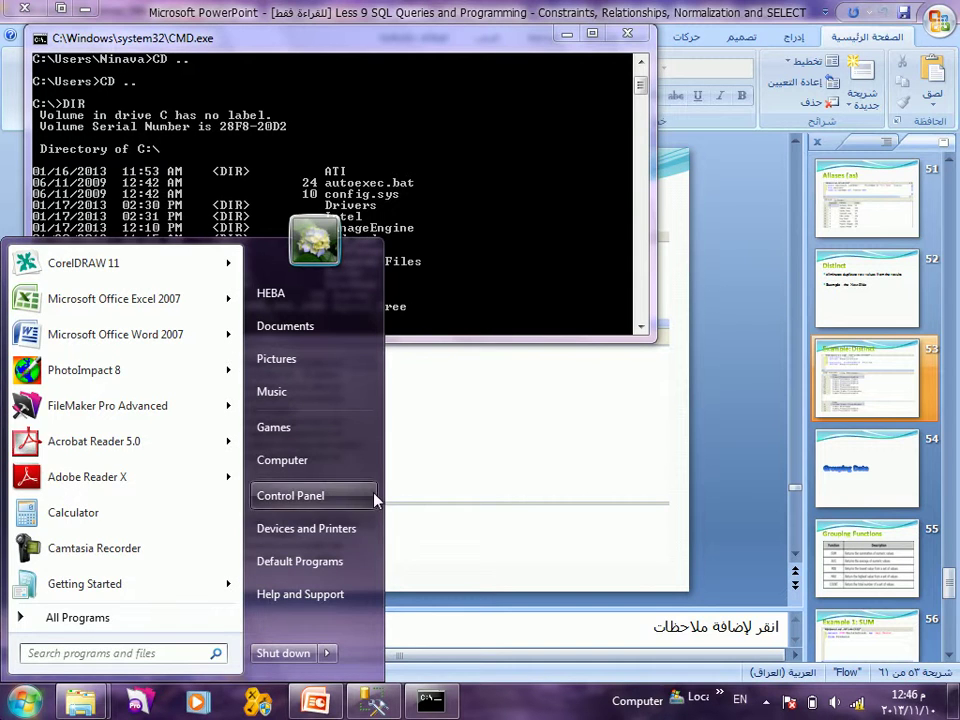
click(297, 467)
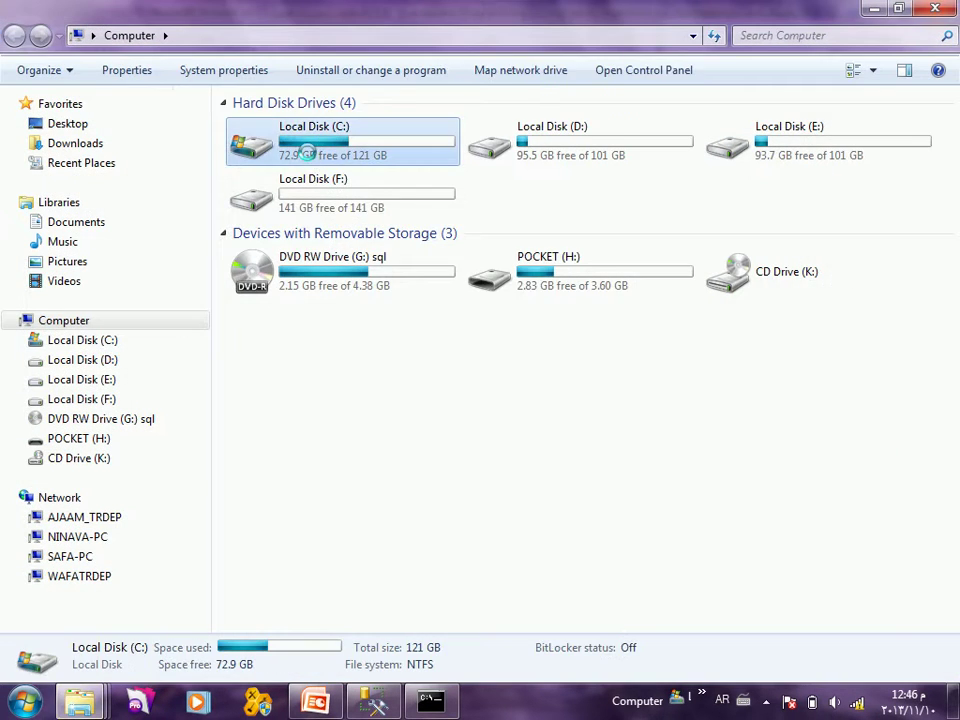
double_click(310, 155)
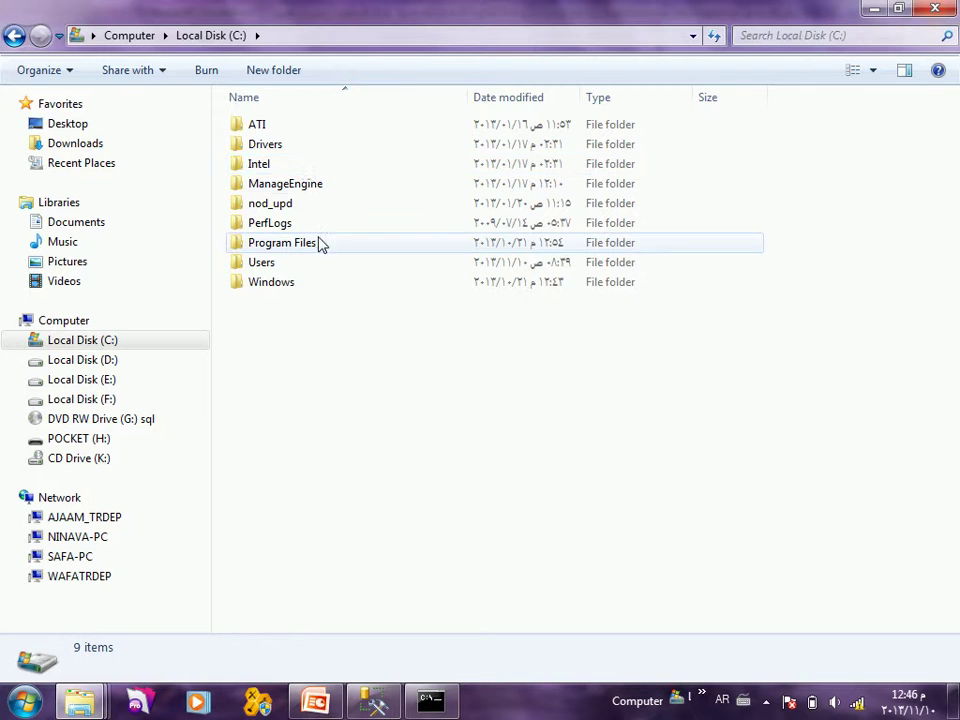
key(BackSpace)
key(Right)
key(Return)
key(BackSpace)
key(Right)
key(Return)
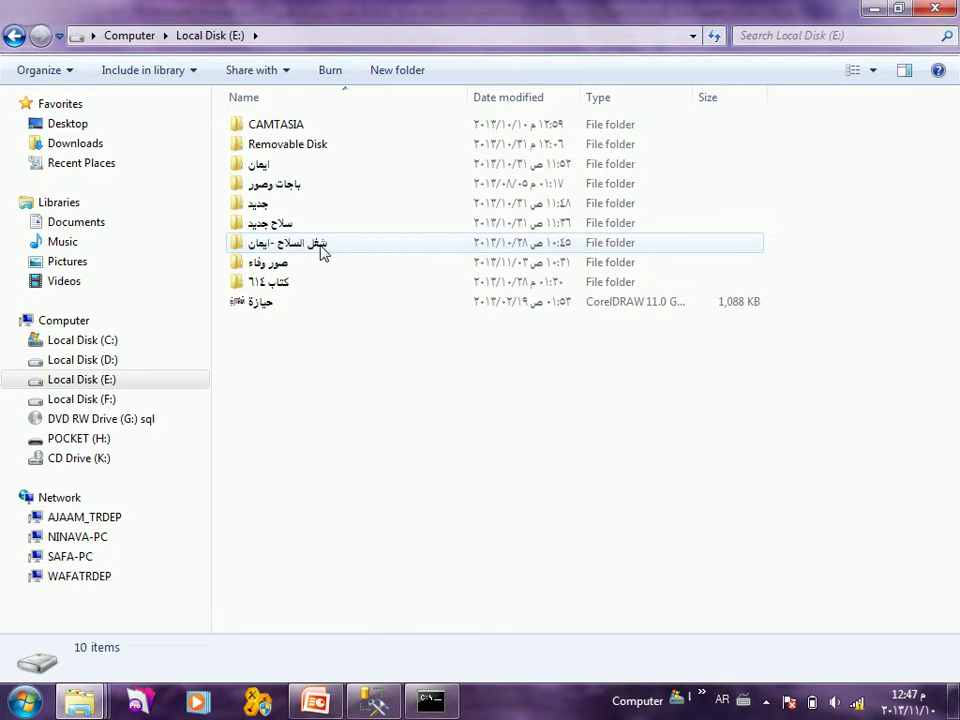
key(BackSpace)
key(Right)
key(Return)
key(BackSpace)
key(Up)
key(Return)
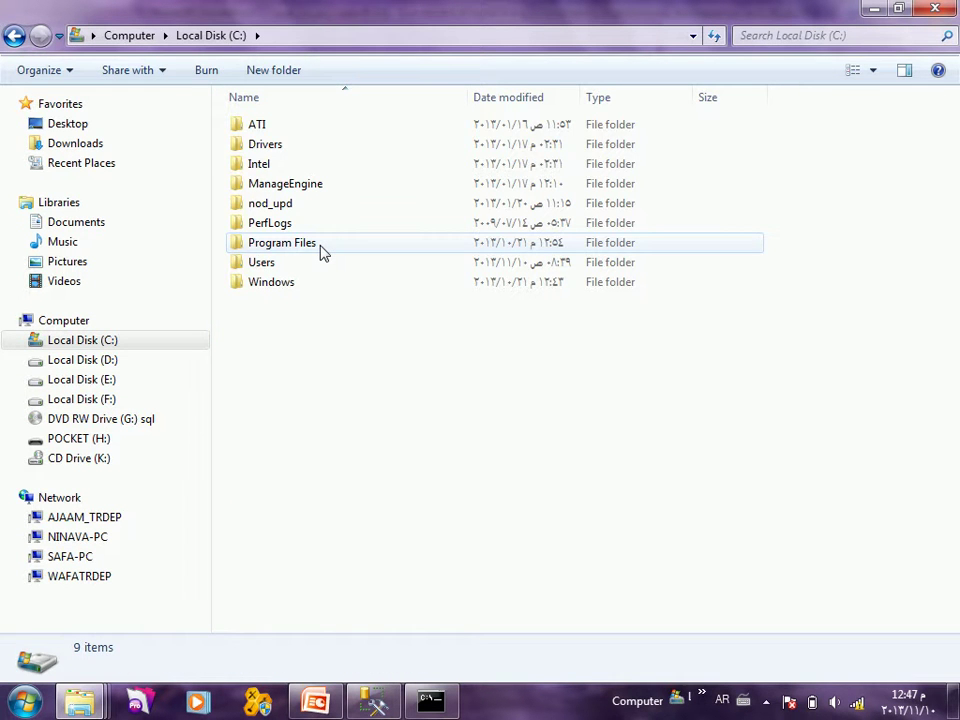
Step: Open the Program Files folder on Local Disk (C:) to view its subfolders
key(Down)
key(Down)
key(Down)
key(Down)
key(Down)
key(Down)
key(Down)
key(Return)
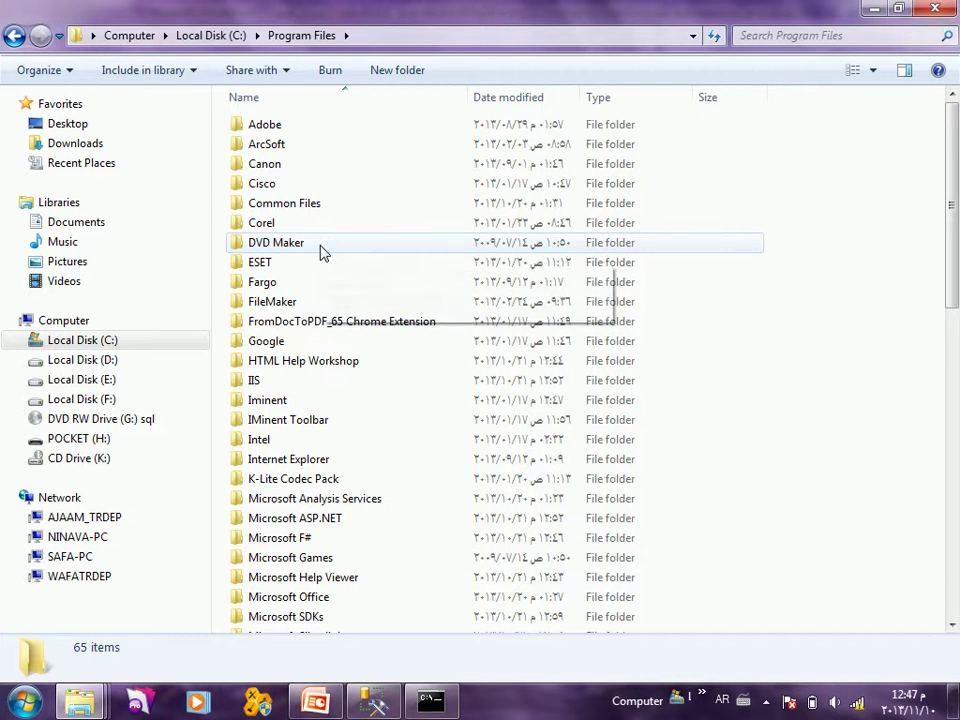
Step: Close the Program Files window and bring up the DVD's SQL Server 3-11-2013 folder window
key(alt+F4)
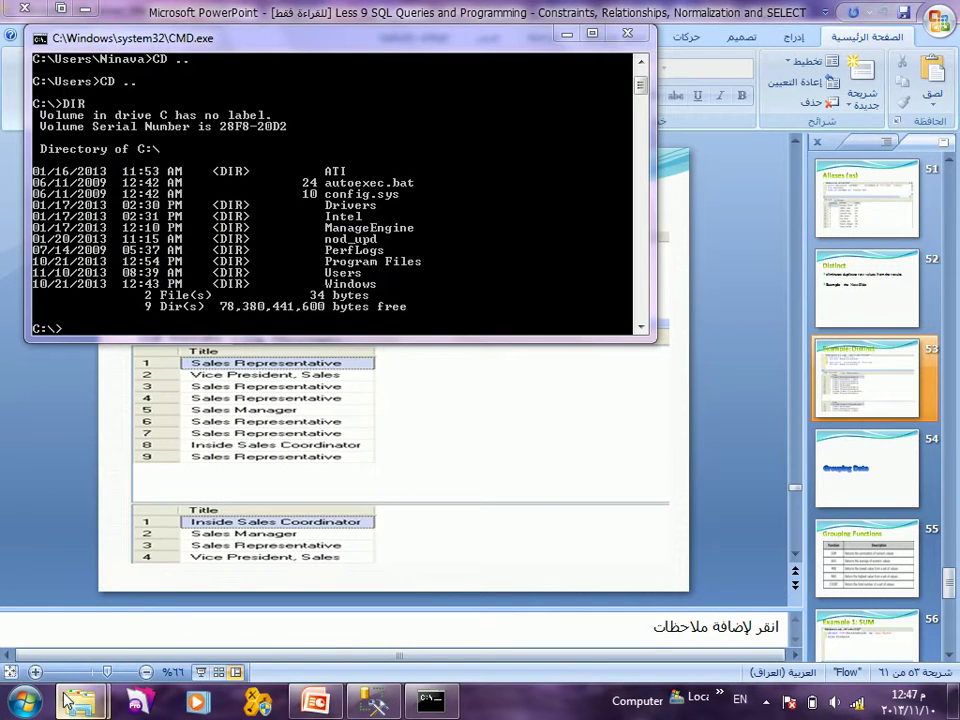
mouse_move(80, 700)
click(279, 594)
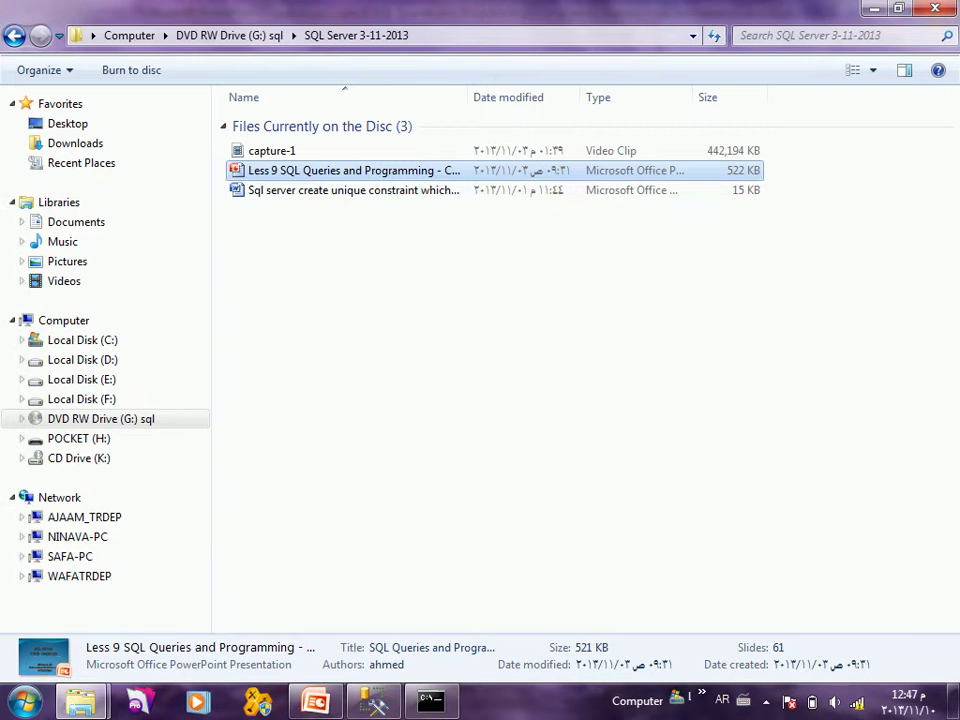
Step: Bring up the 10 SQL Server folder window and open the POCKET (H:) drive from Computer
mouse_move(81, 700)
click(100, 641)
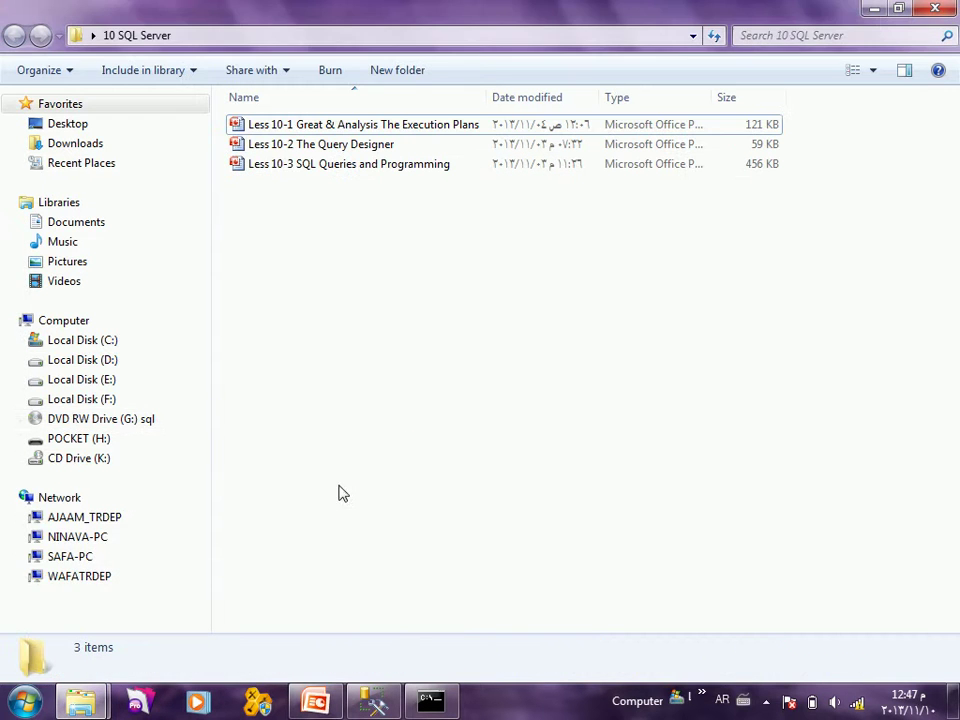
key(super)
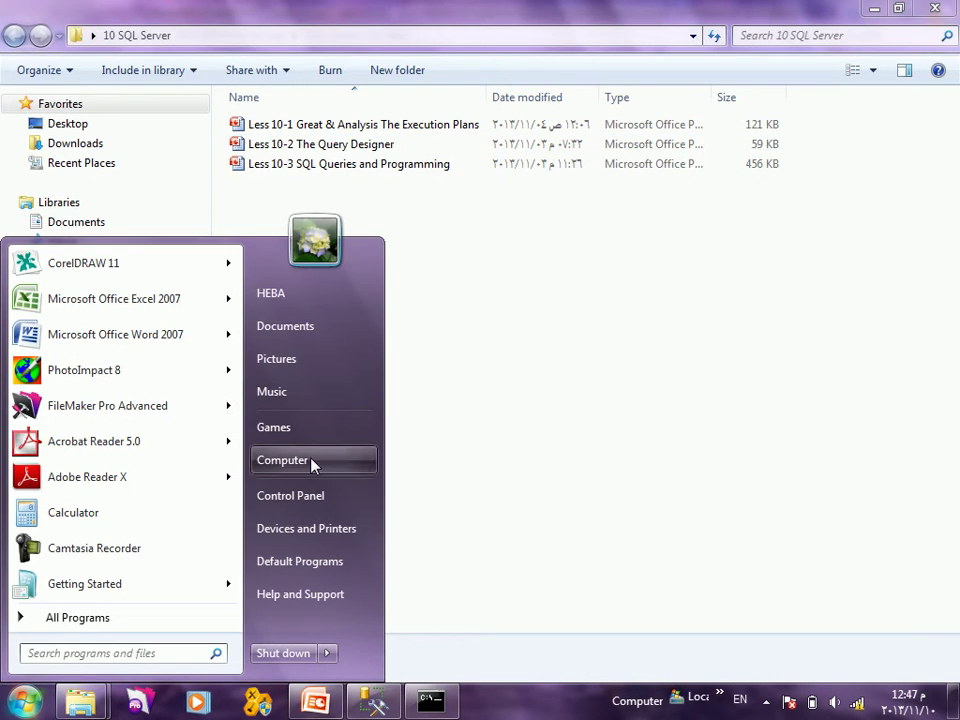
click(312, 461)
double_click(497, 262)
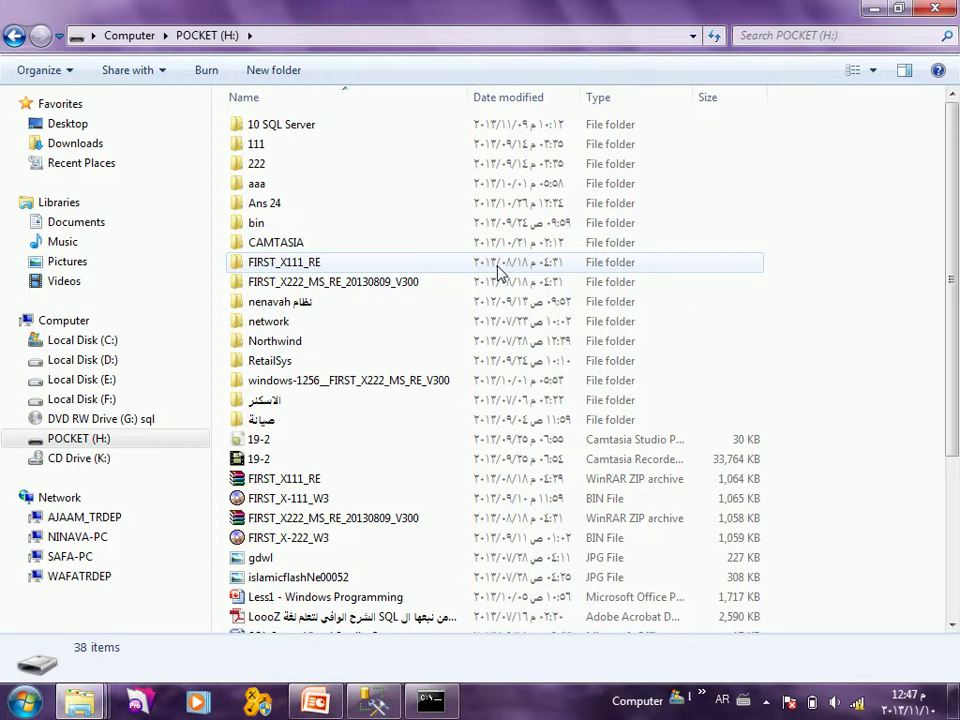
Step: Open the Northwind folder on POCKET (H:) and launch the SQL2000SampleDb installer
key(Down)
key(Down)
key(Down)
key(Down)
key(Down)
key(Down)
key(Down)
key(Down)
key(Down)
key(Down)
key(Down)
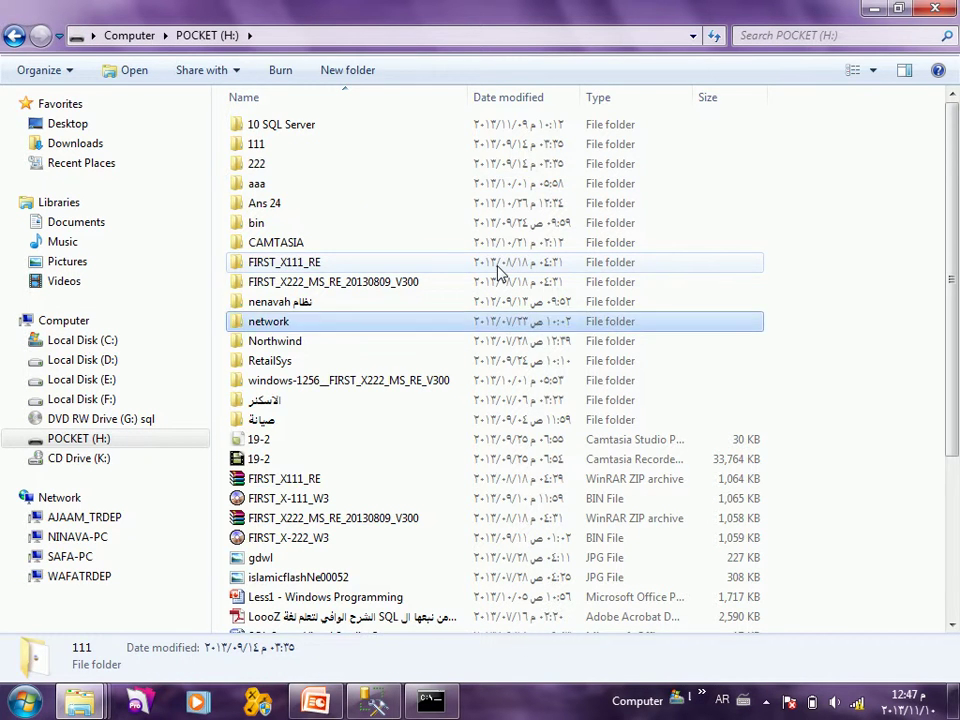
key(Return)
key(Down)
key(Return)
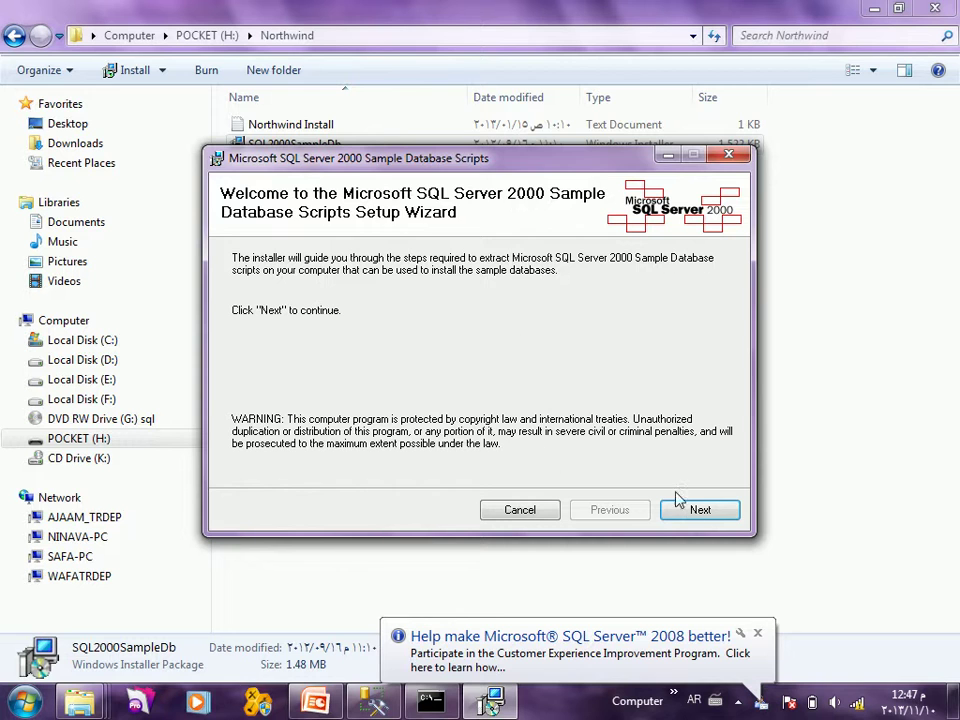
Step: Accept the license agreement in the SQL Server 2000 Sample Database Scripts wizard and start the installation
click(697, 511)
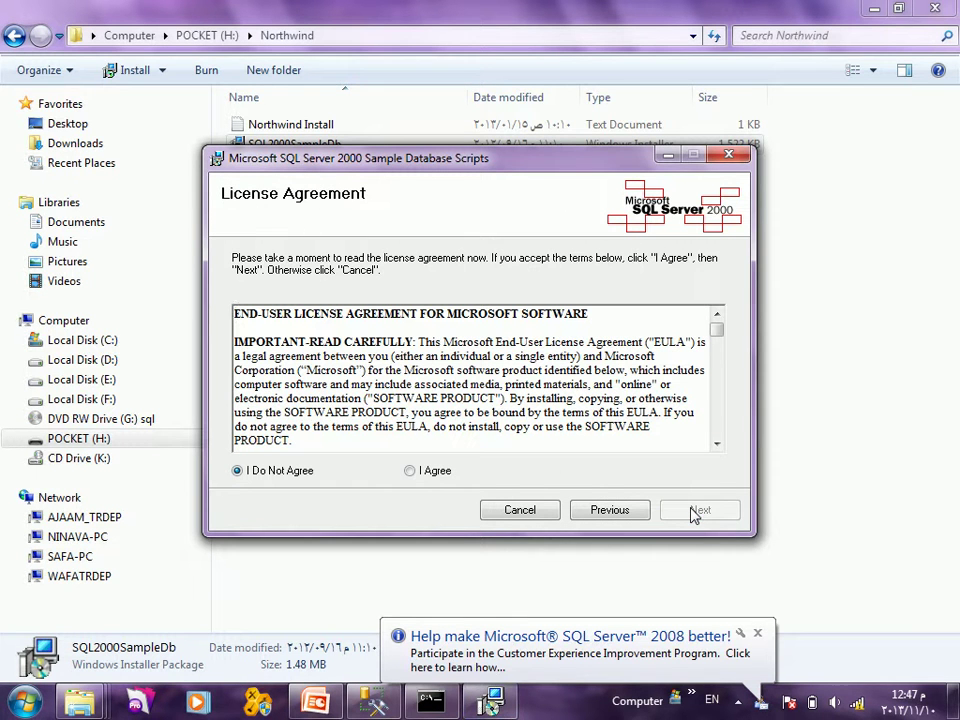
click(414, 472)
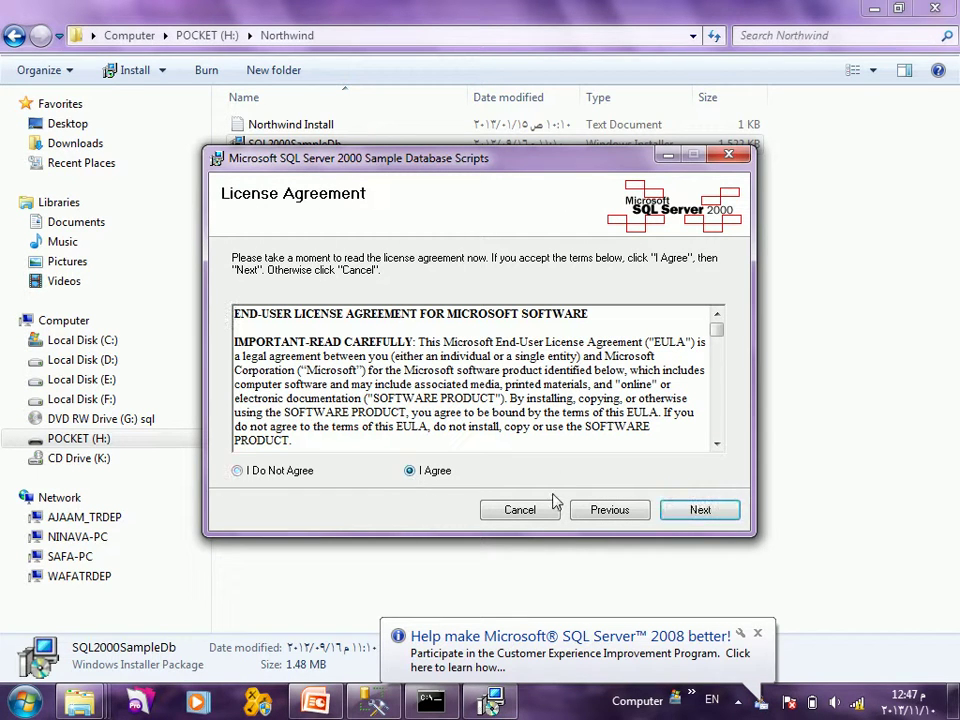
click(701, 517)
click(701, 512)
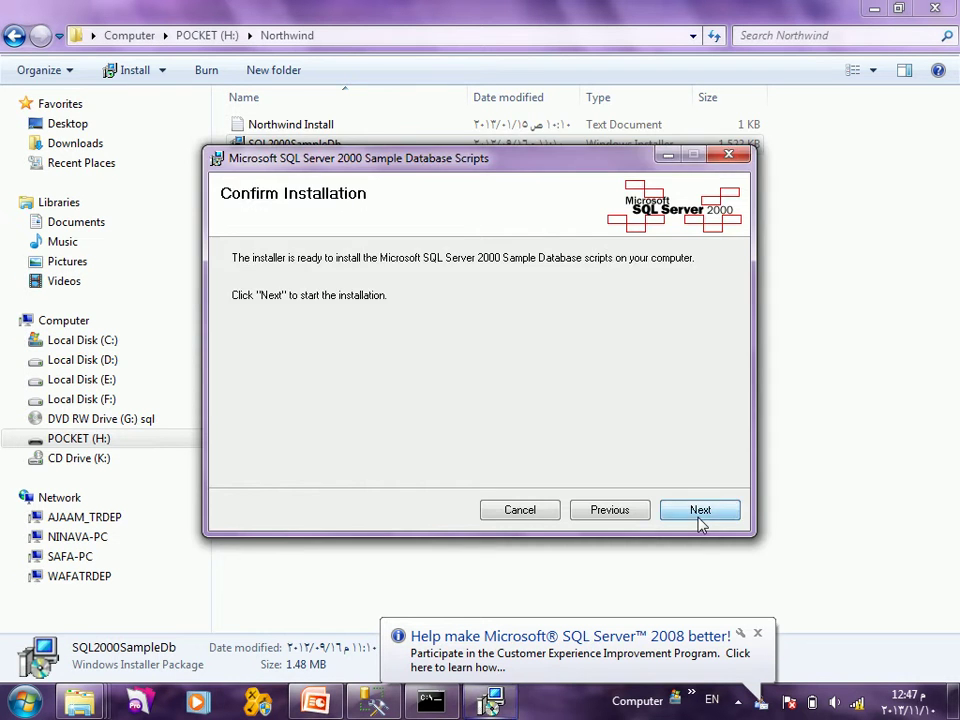
click(701, 522)
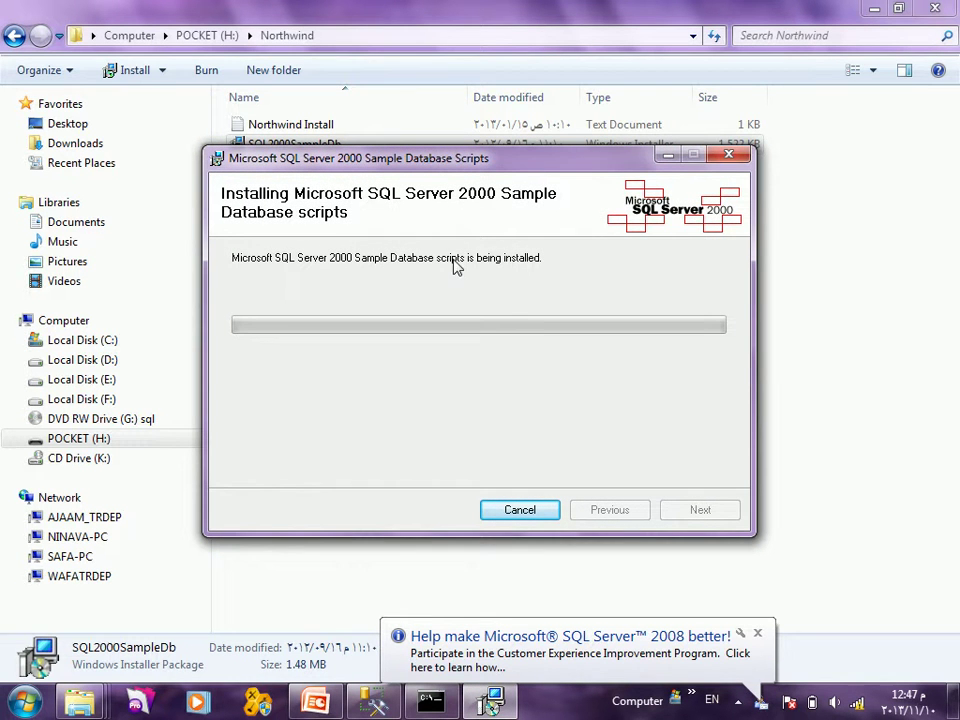
Step: Show the contents of Local Disk (C:) and refresh the folder listing while the installer runs
click(97, 345)
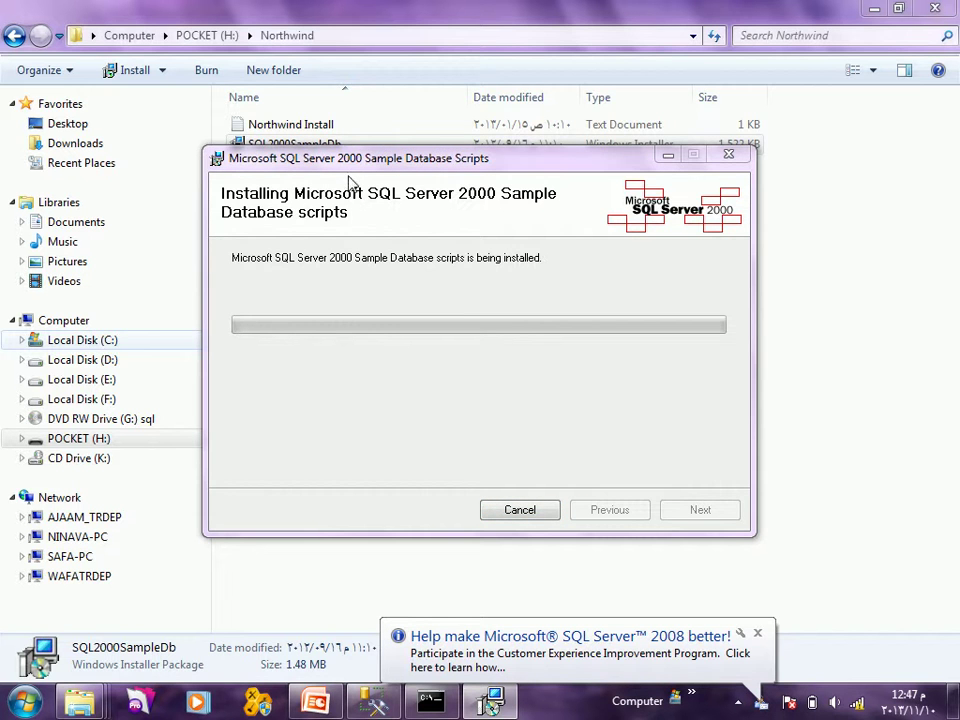
click(108, 343)
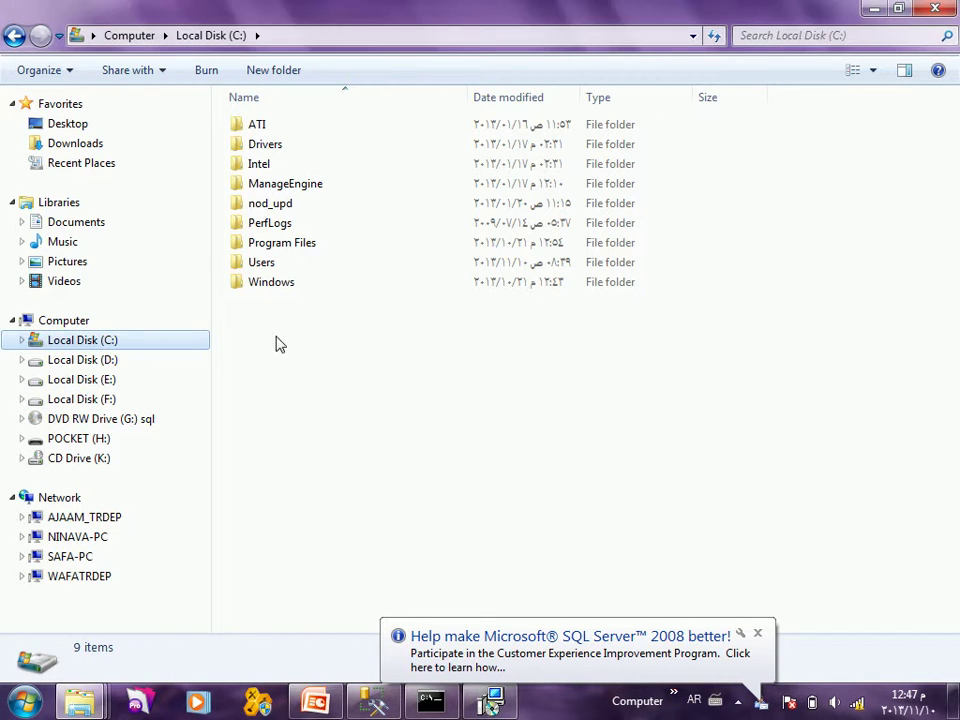
right_click(313, 346)
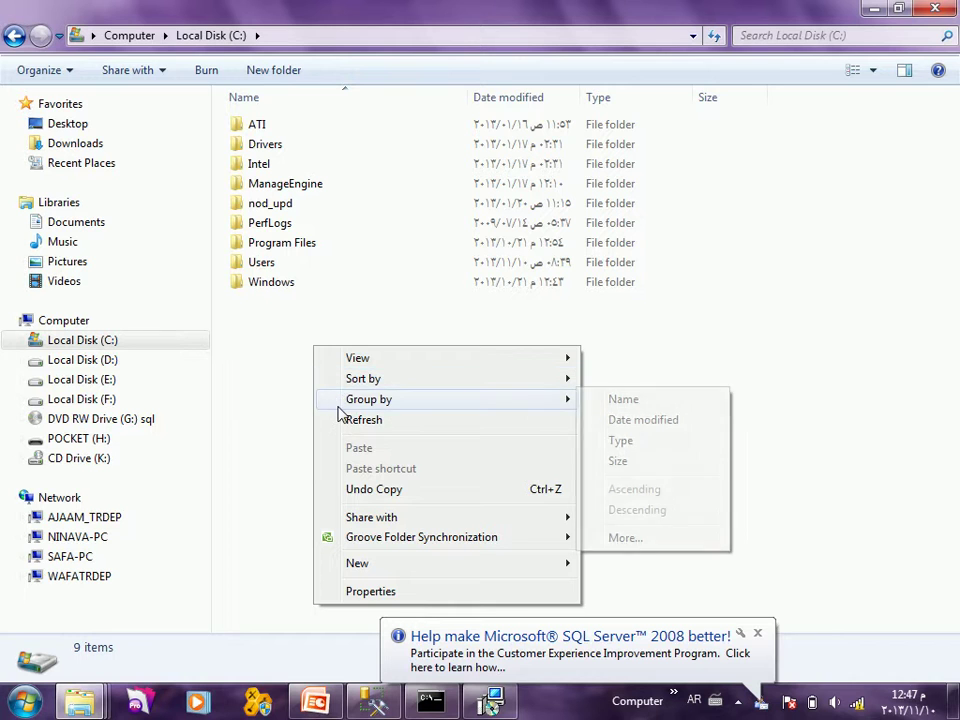
click(345, 420)
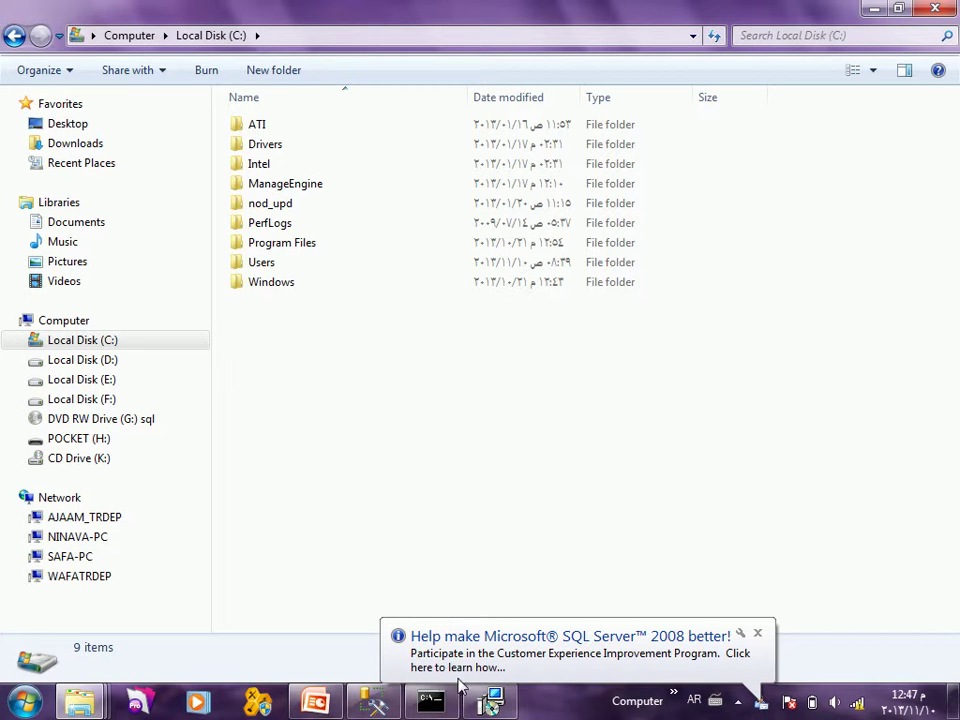
Step: Return to the sample scripts installer, move it clear of the C: folder list and close the completed wizard
click(490, 700)
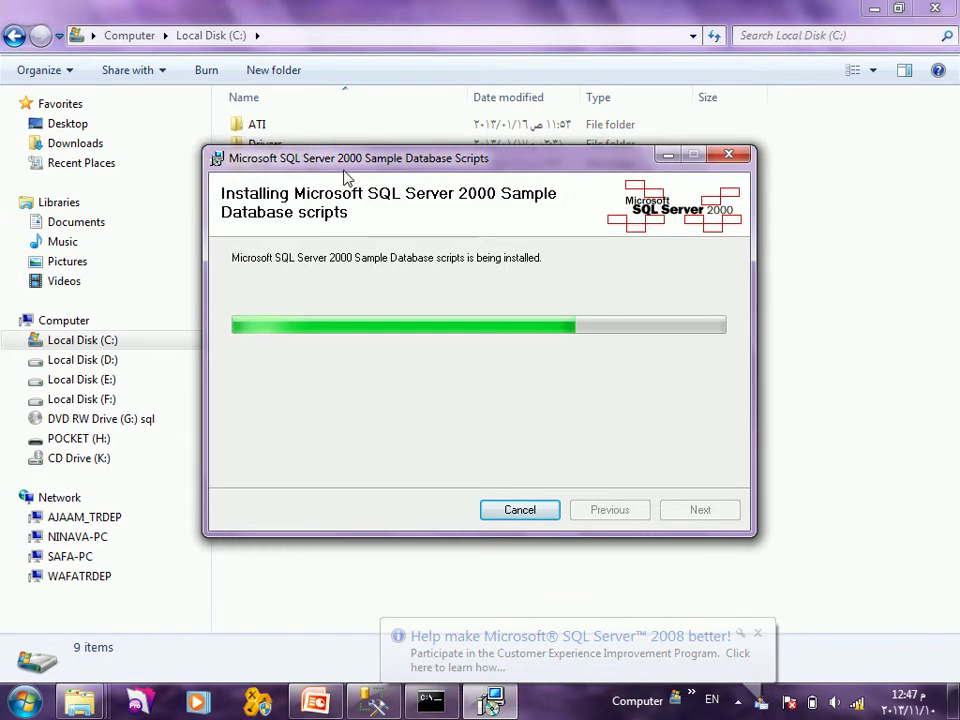
drag(339, 163, 479, 261)
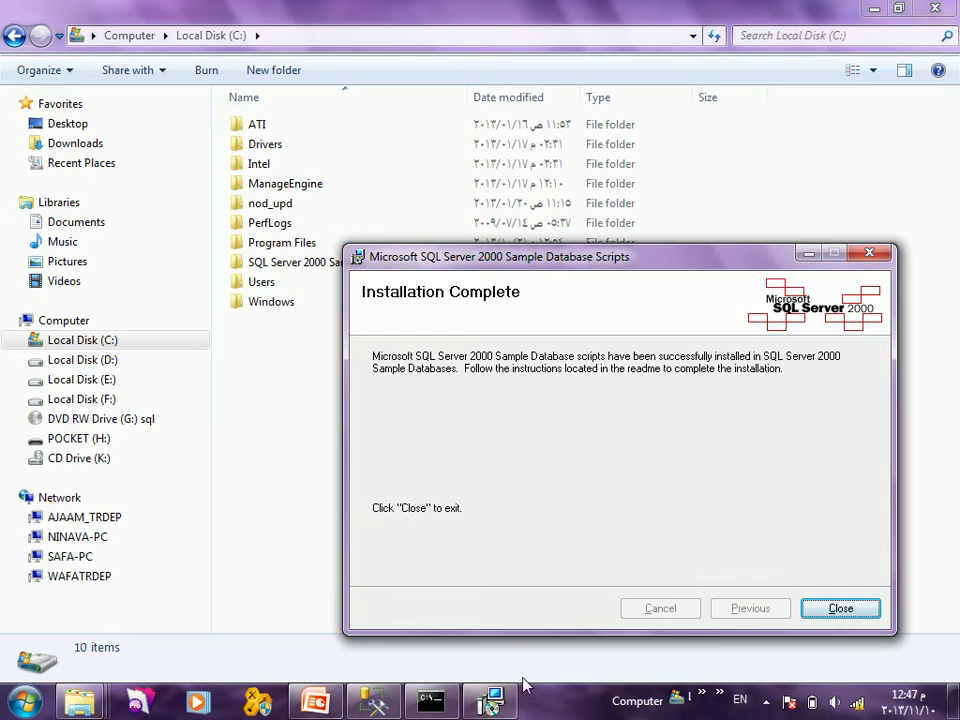
click(836, 611)
Step: At the command prompt, change to the "SQL Server 2000 Sample Databases" folder and run osql -E -i instnwnd.sql
click(449, 704)
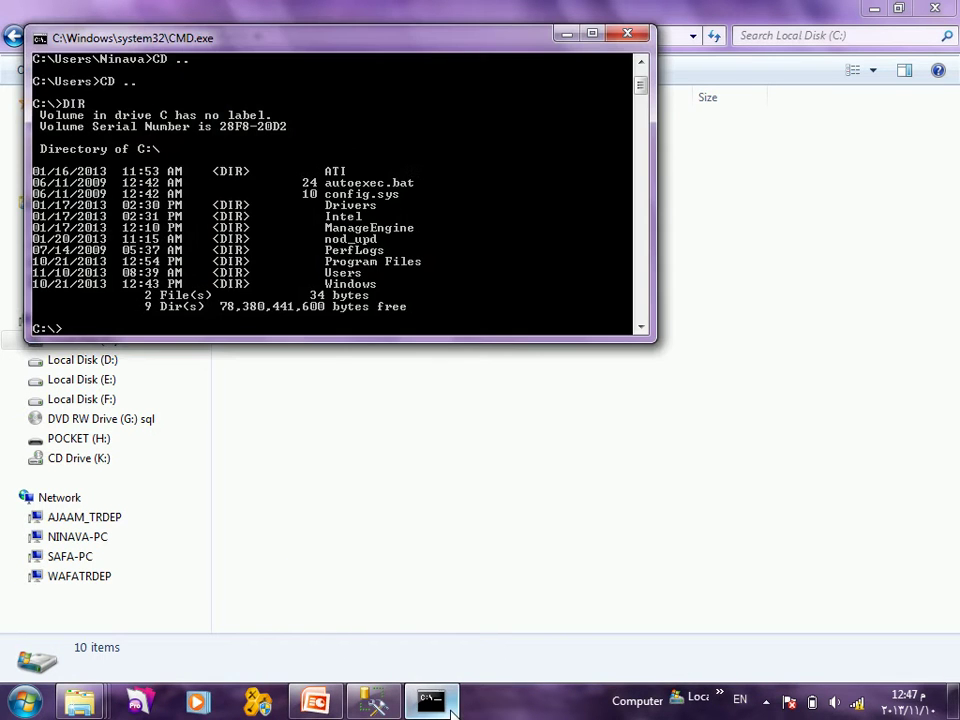
text(CD S)
key(Tab)
key(Return)
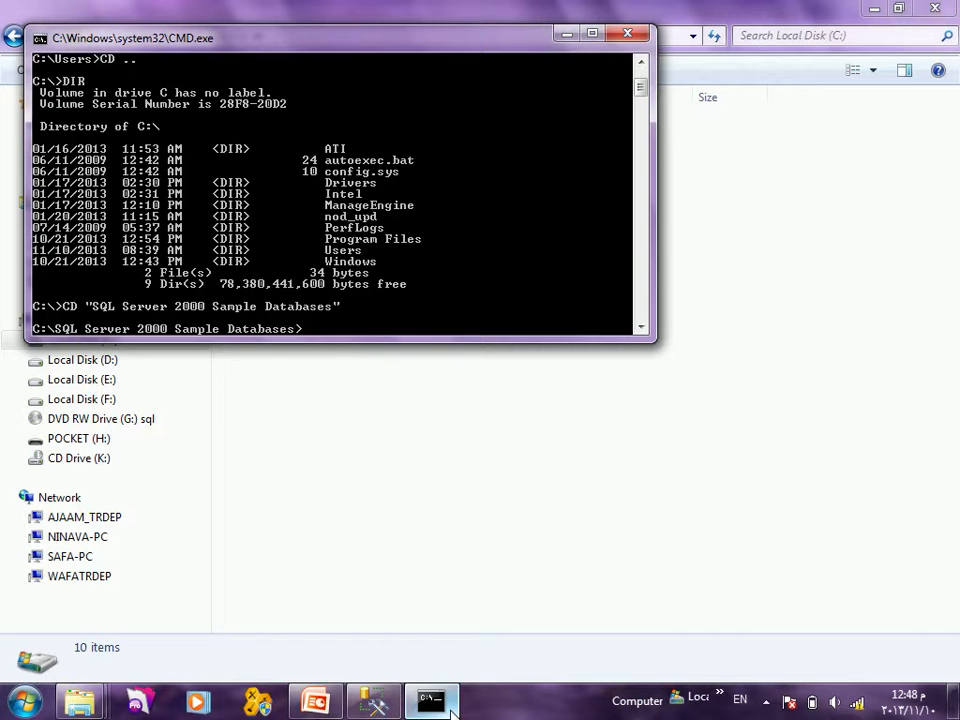
right_click(447, 233)
click(476, 274)
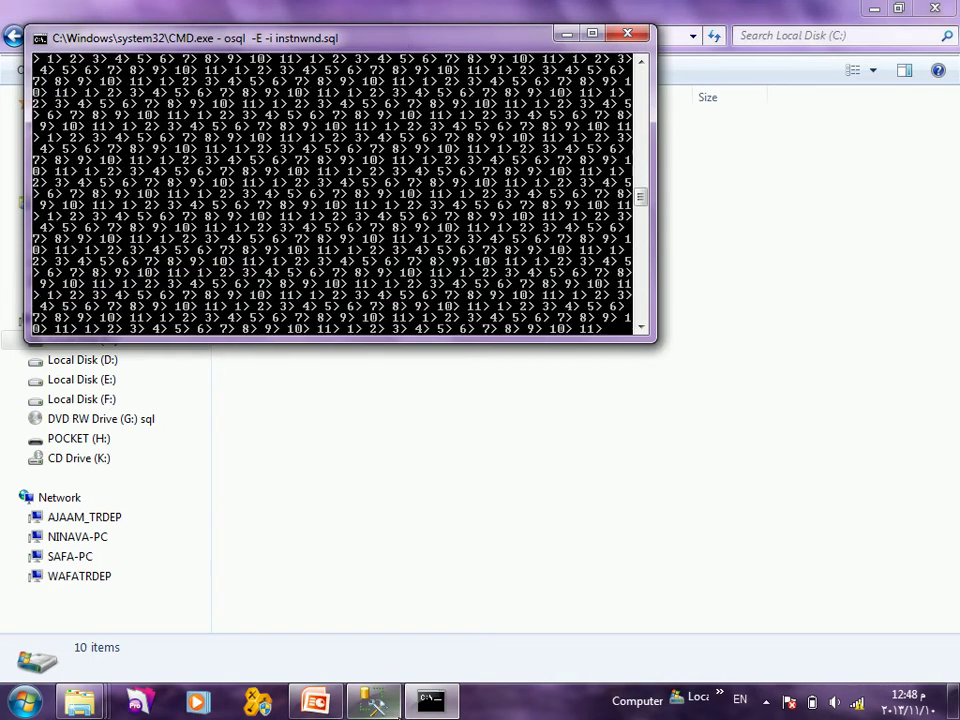
Step: Switch to Management Studio, expand the Databases folder and check the Northwind script's progress in the command prompt
key(alt+Tab)
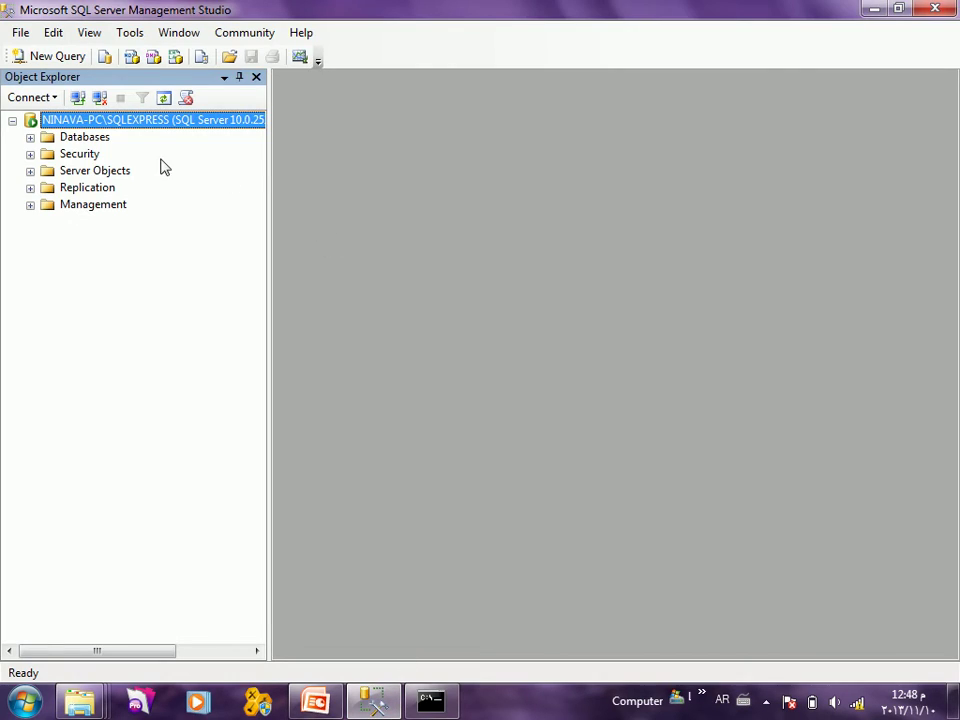
double_click(50, 138)
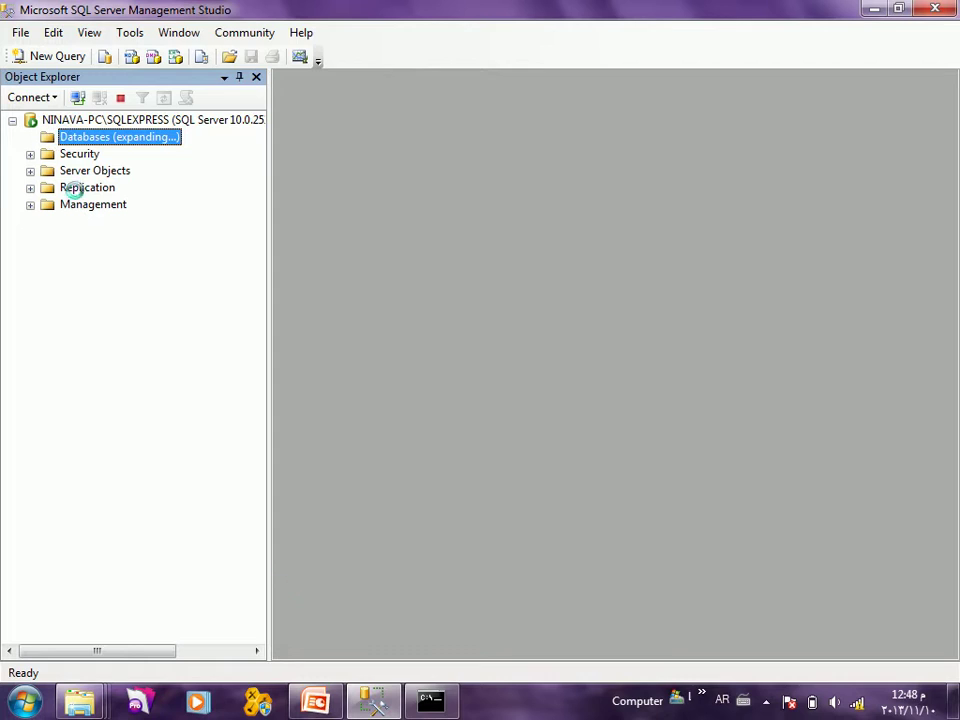
click(413, 693)
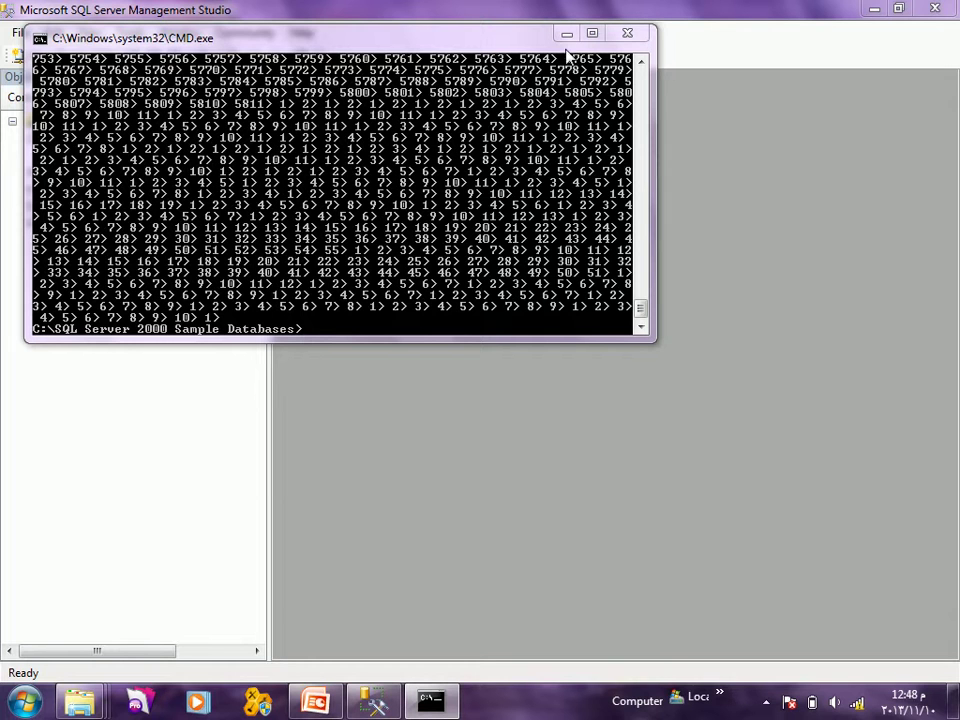
click(566, 33)
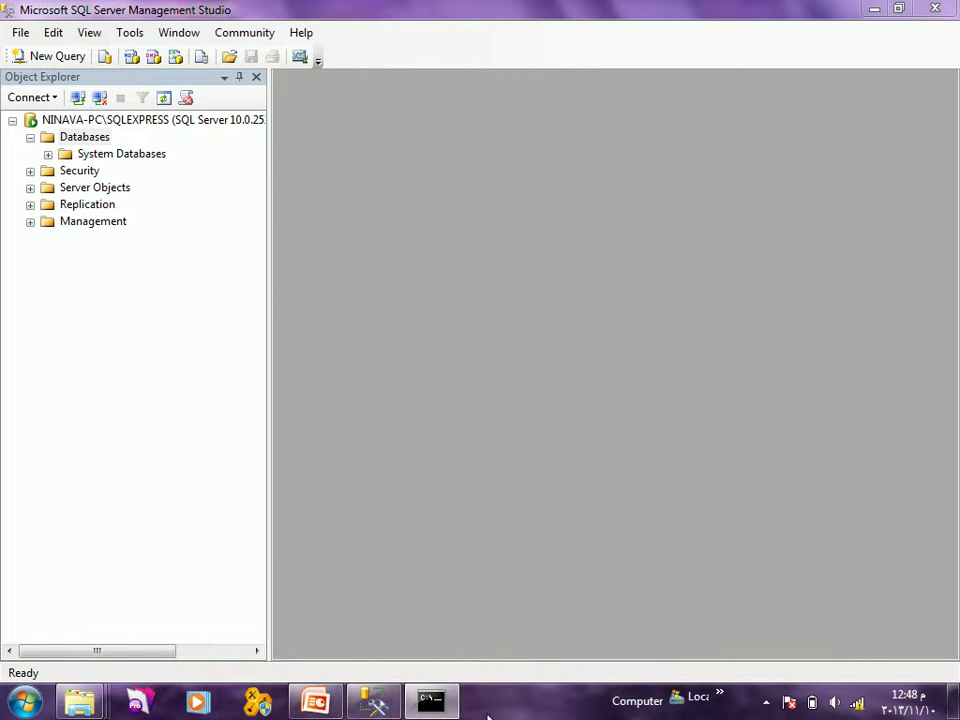
click(430, 700)
click(430, 700)
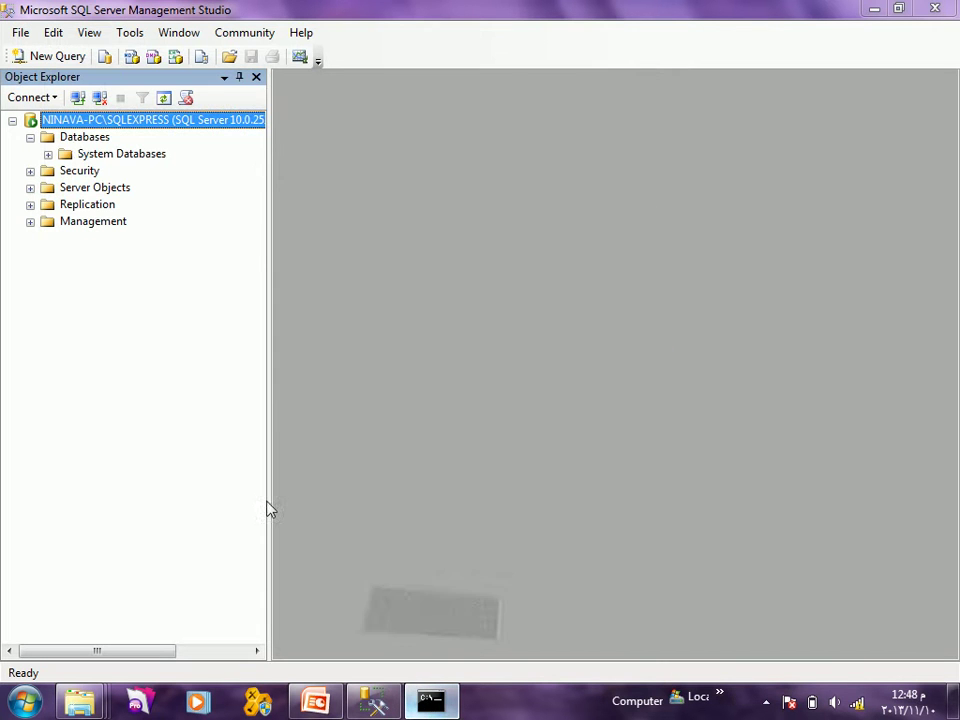
Step: Refresh the Databases folder in Object Explorer twice to look for the Northwind database
right_click(75, 144)
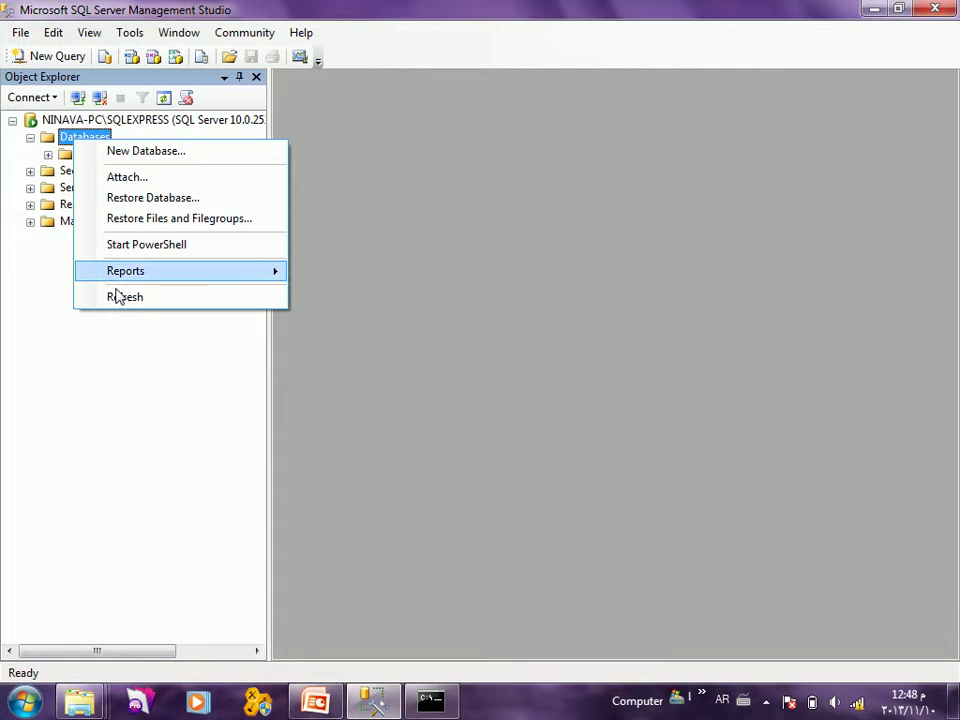
click(121, 298)
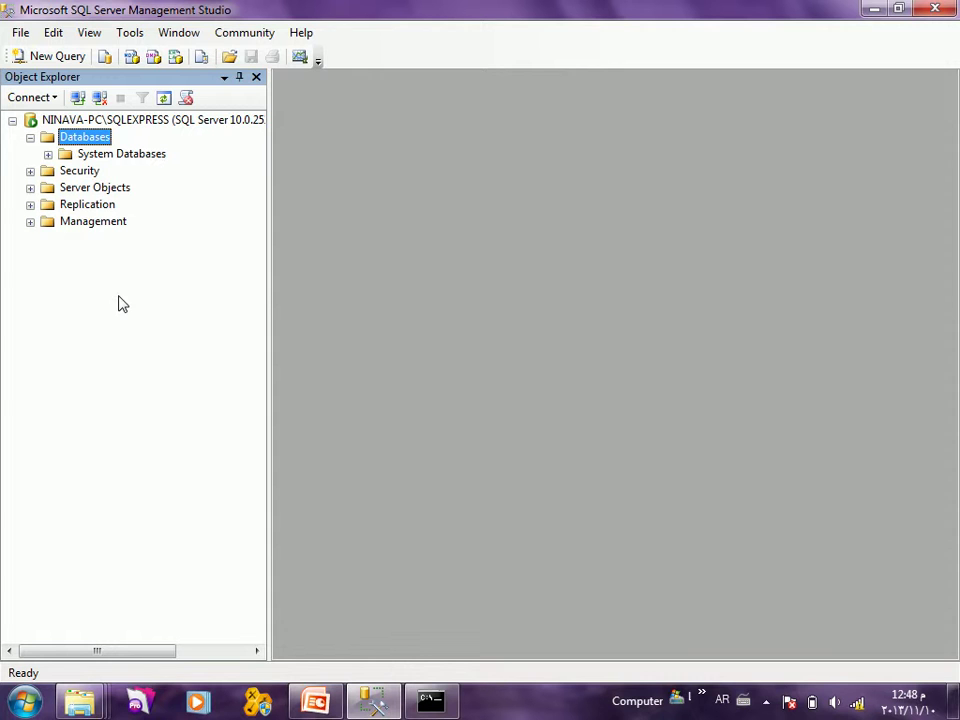
right_click(71, 145)
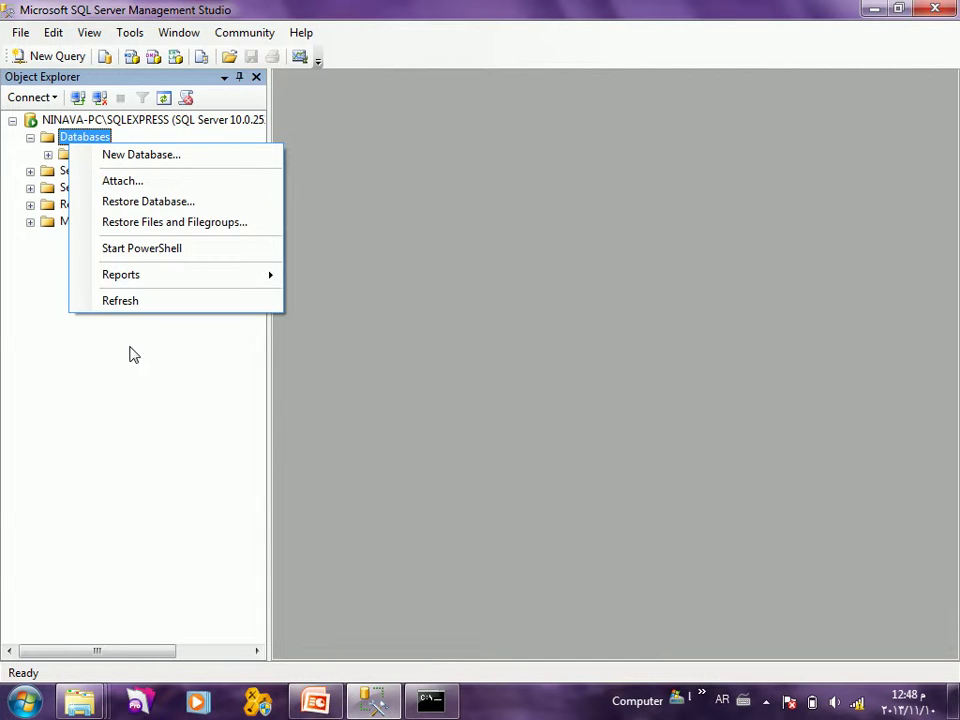
click(129, 301)
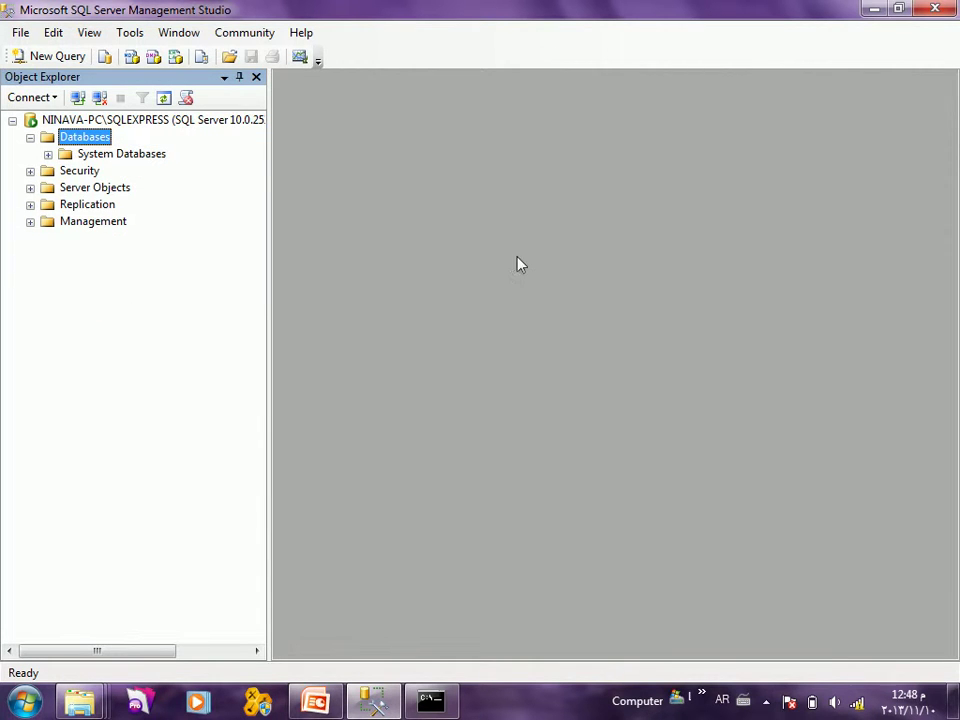
Step: Close Management Studio and the command prompt, and restart Management Studio connected to the SQLEXPRESS Database Engine with Windows Authentication
click(430, 700)
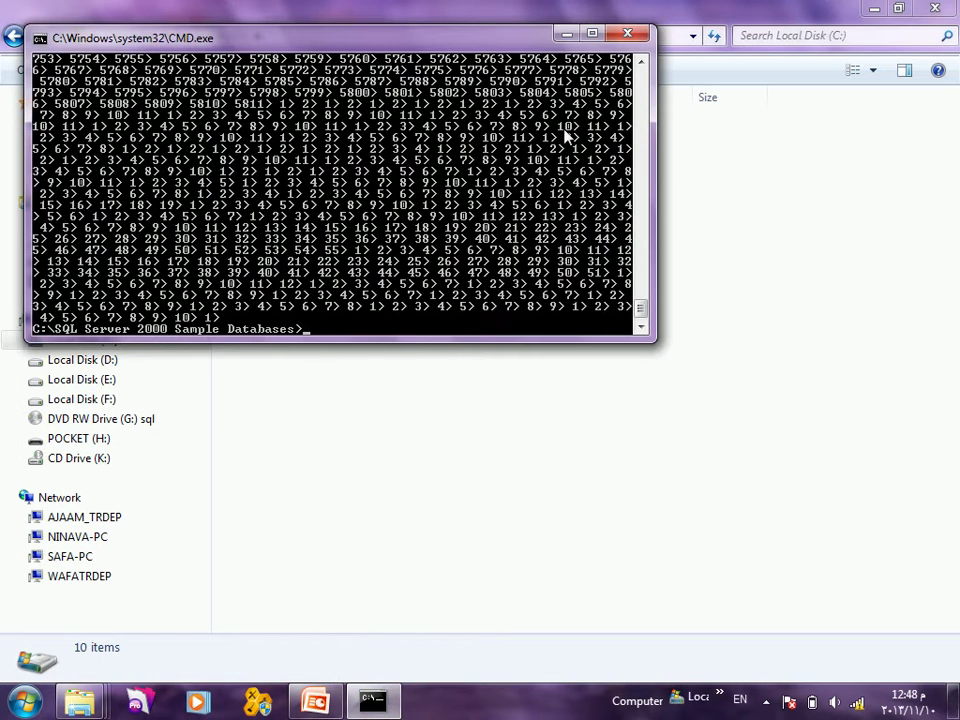
click(645, 37)
key(super)
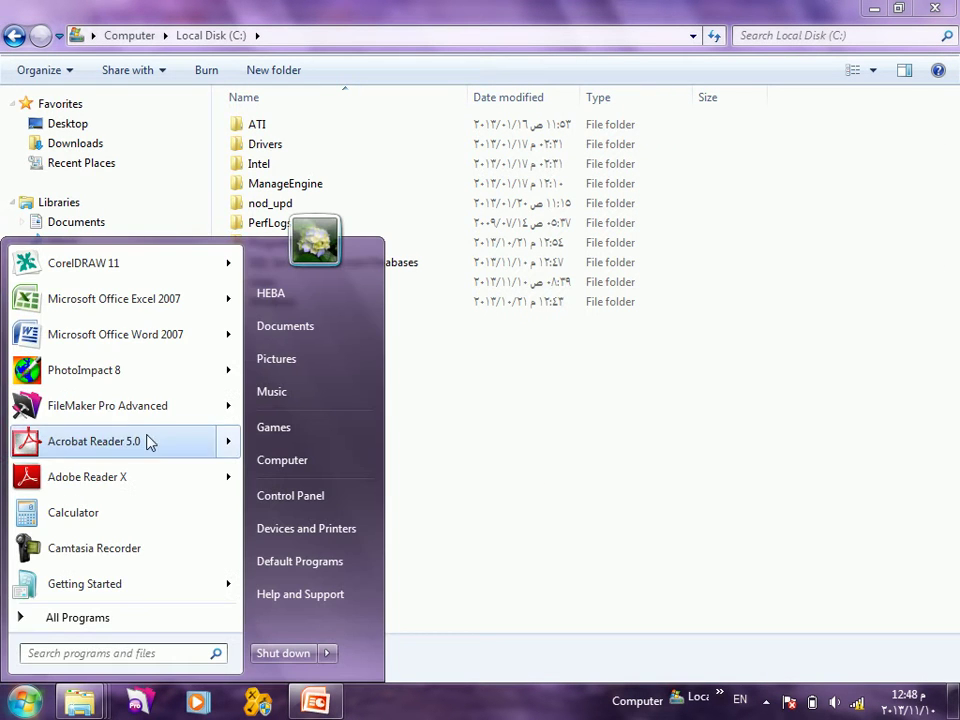
text(SQ)
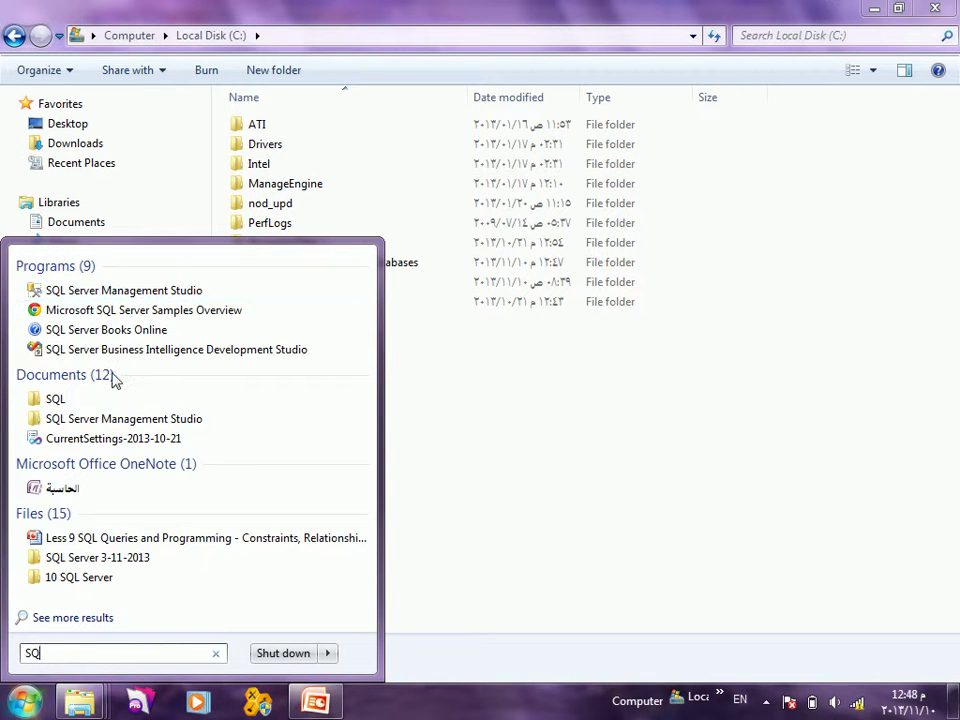
click(103, 292)
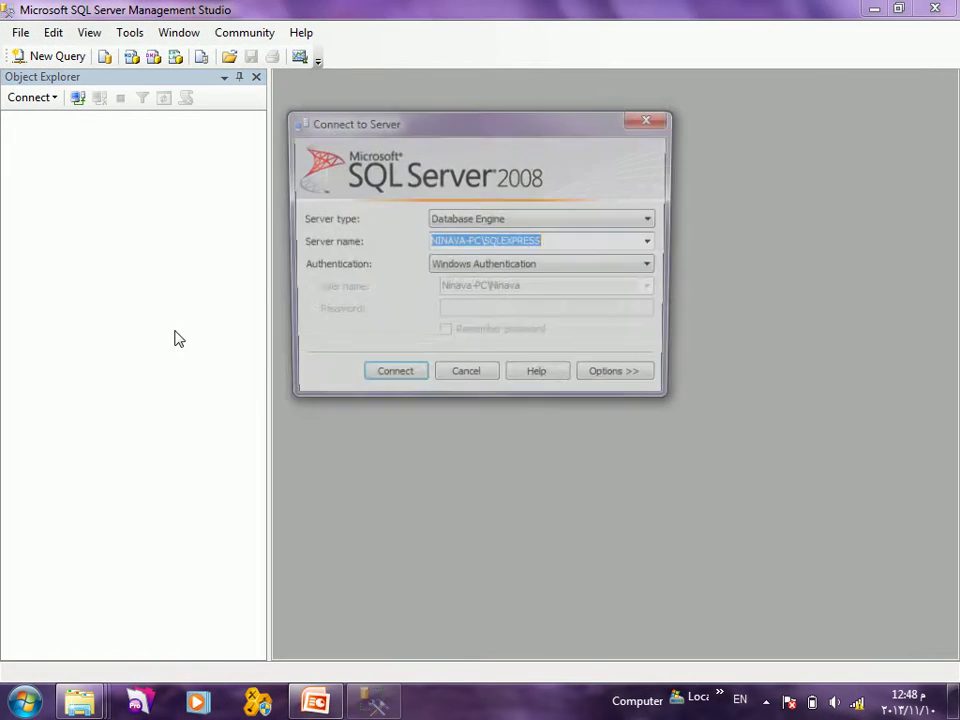
key(Return)
Step: Expand Databases and System Databases to look for Northwind, and refresh the whole SQLEXPRESS server node
double_click(95, 140)
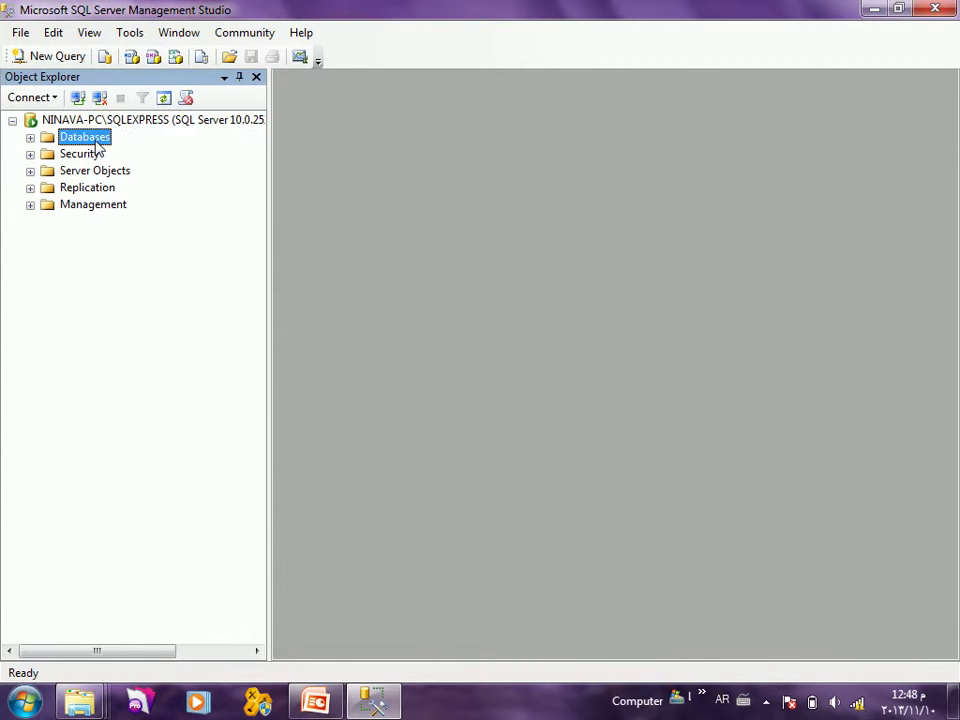
double_click(90, 155)
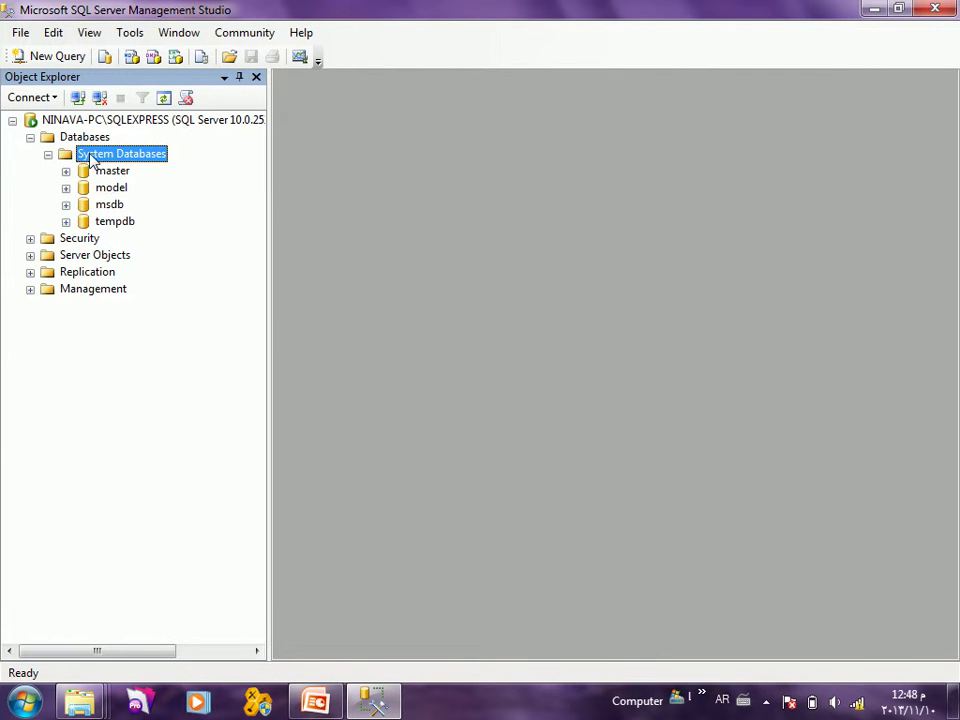
right_click(74, 124)
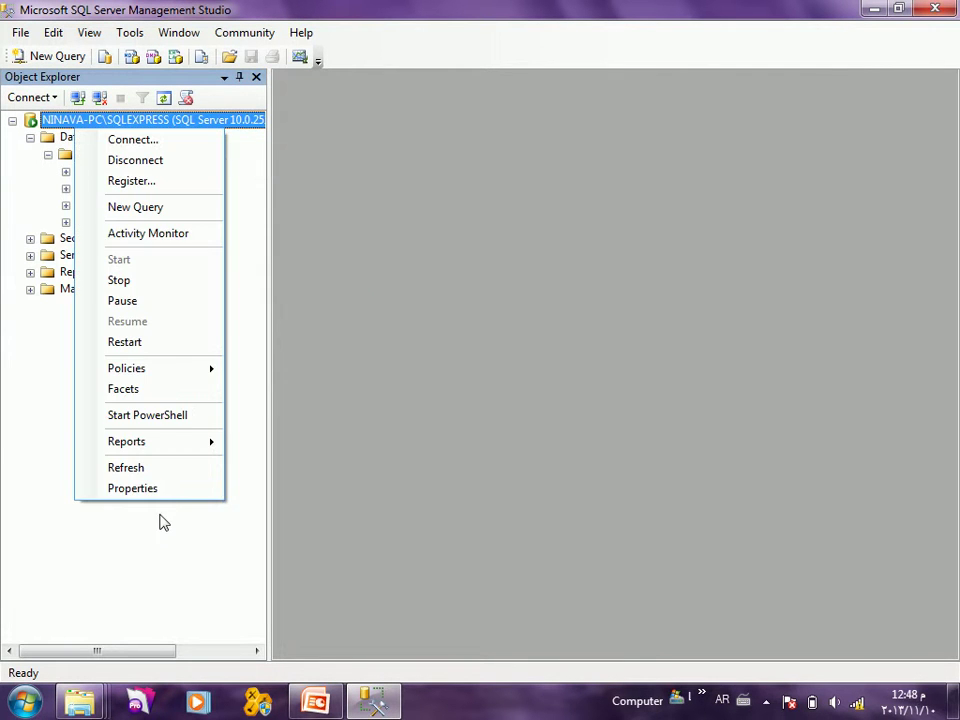
click(155, 474)
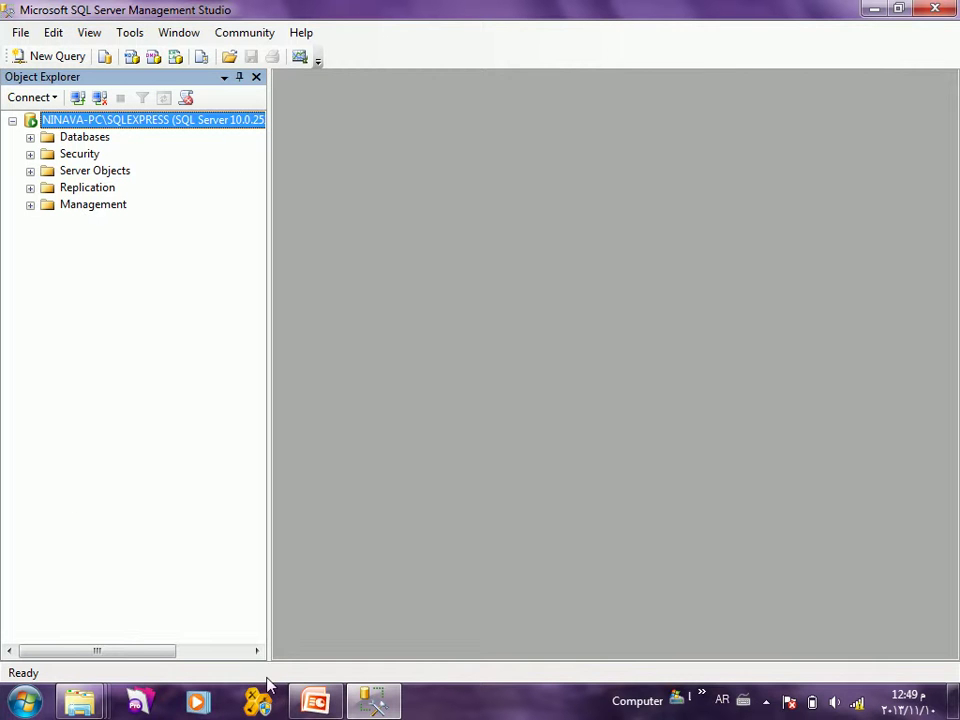
Step: Close Management Studio, clear the folder and presentation windows off the desktop, and open the Start menu
key(alt+F4)
click(870, 8)
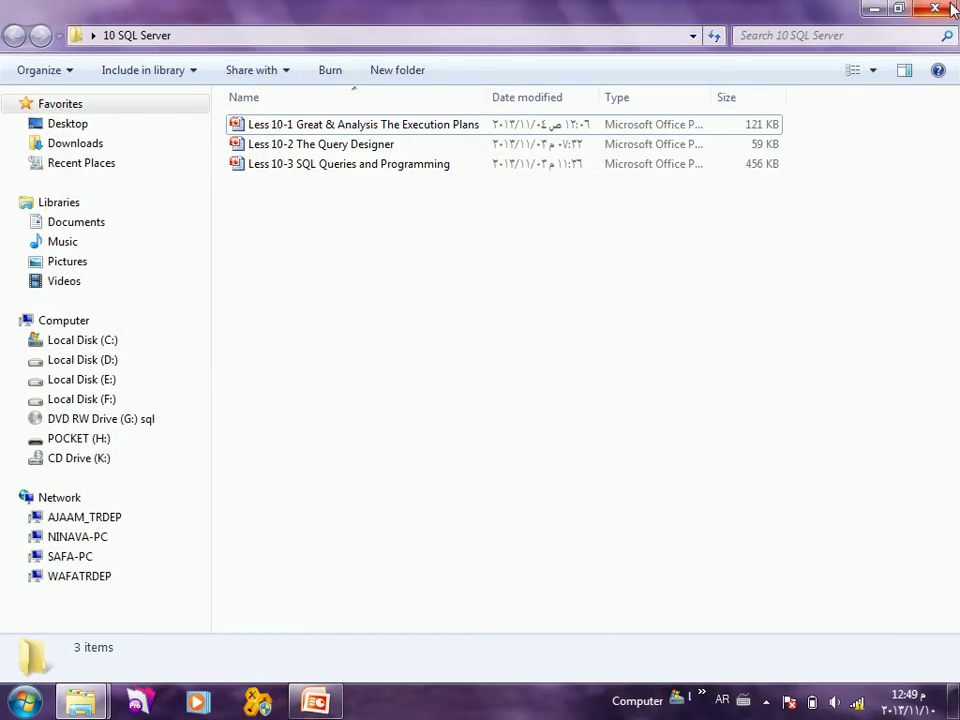
click(870, 8)
click(870, 8)
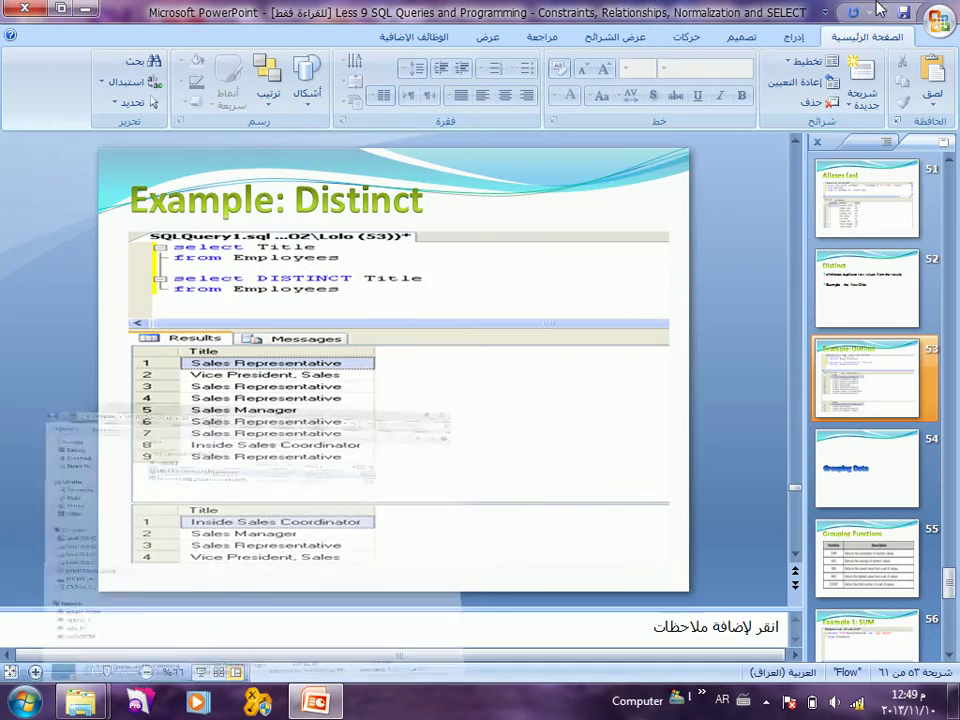
click(84, 8)
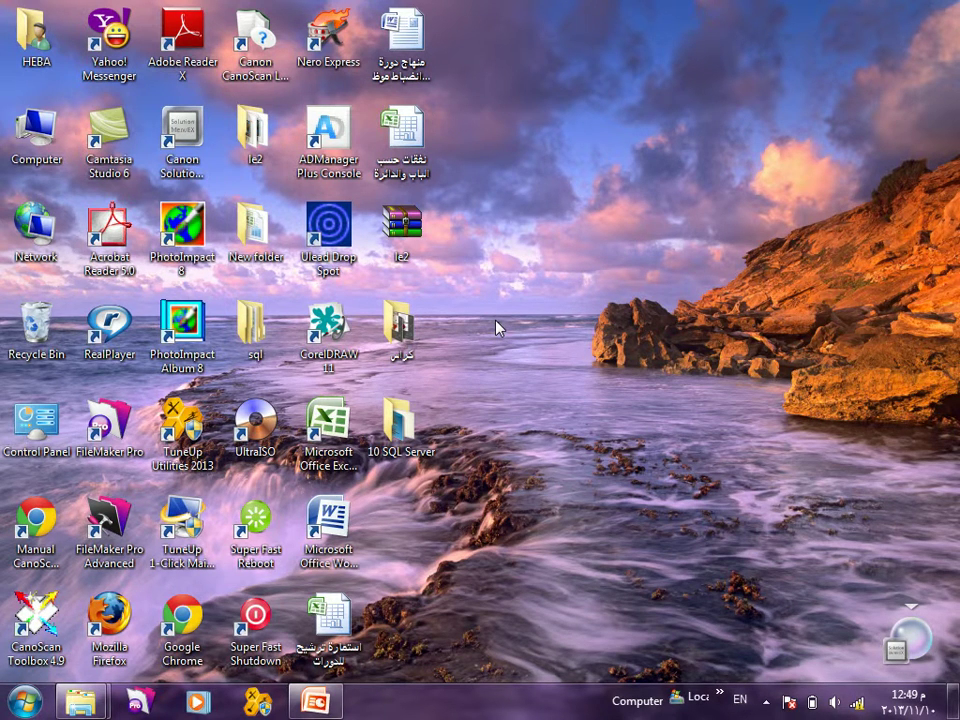
key(super)
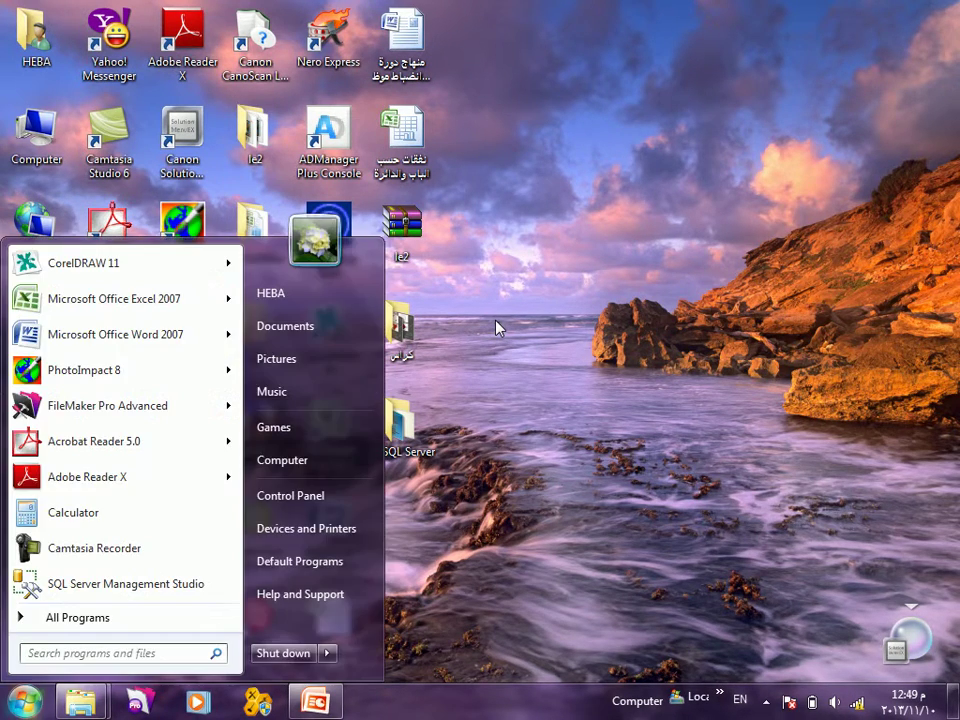
text(CM,D)
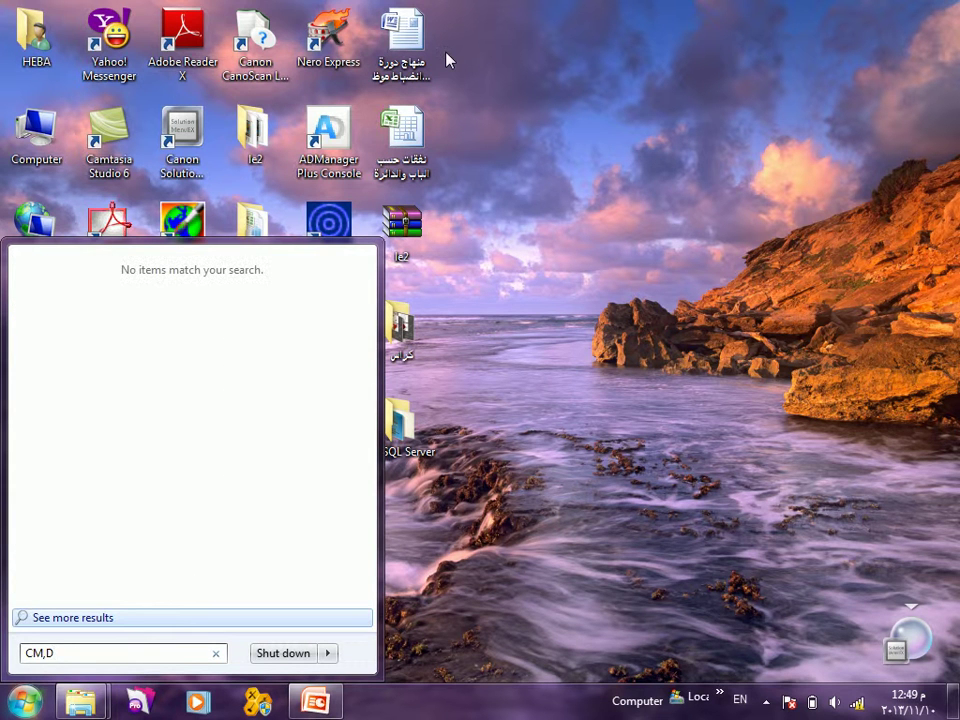
key(BackSpace)
key(BackSpace)
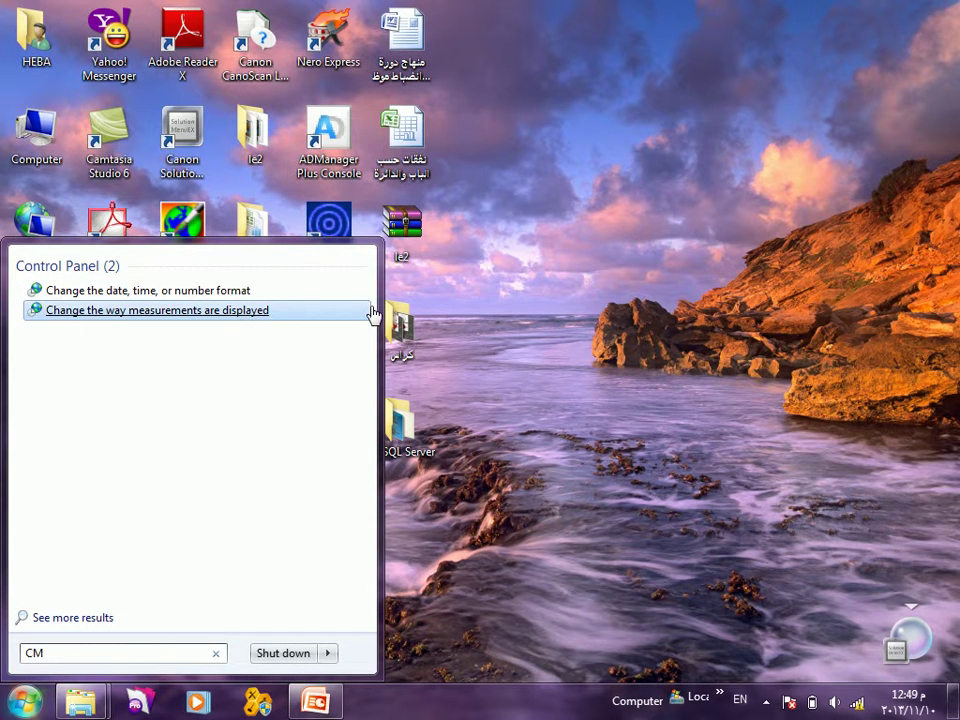
key(BackSpace)
key(BackSpace)
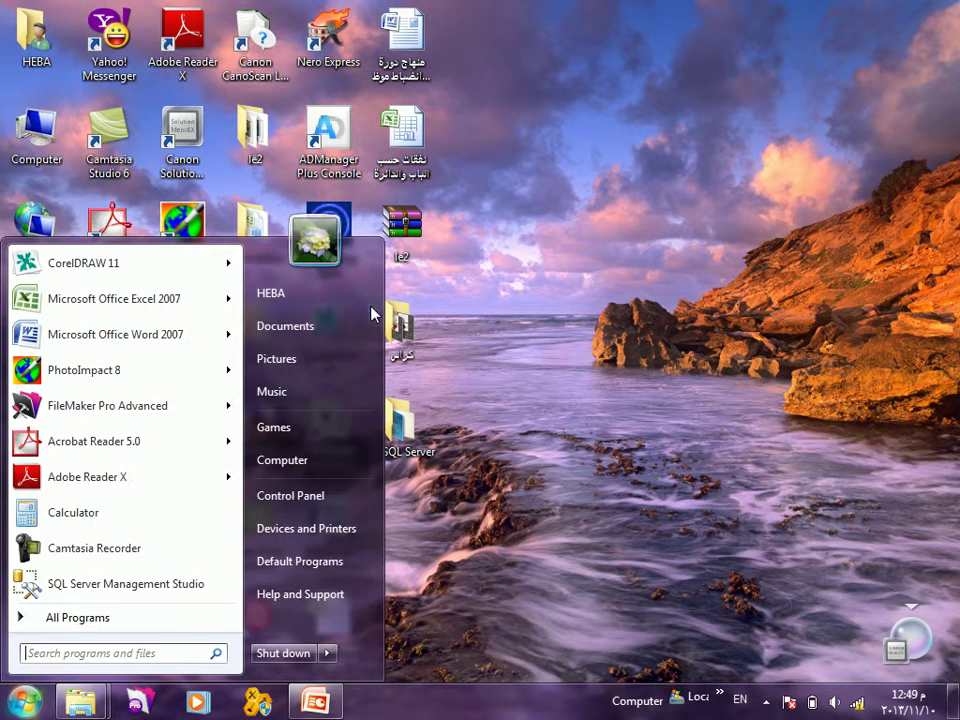
Step: Open the Command Prompt from Accessories with administrator rights
click(80, 622)
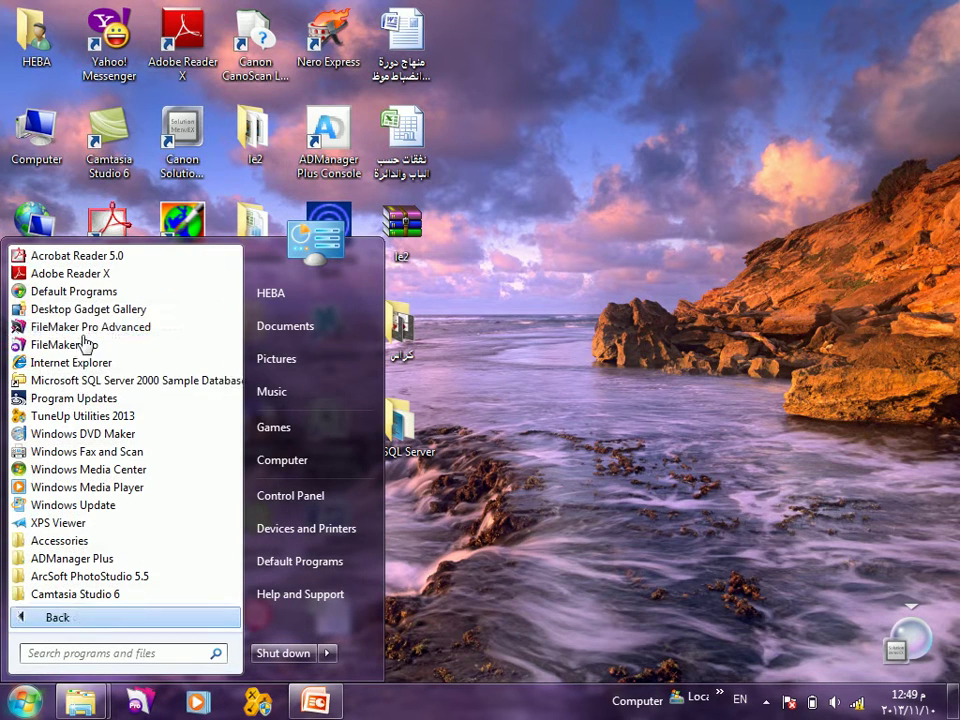
click(100, 541)
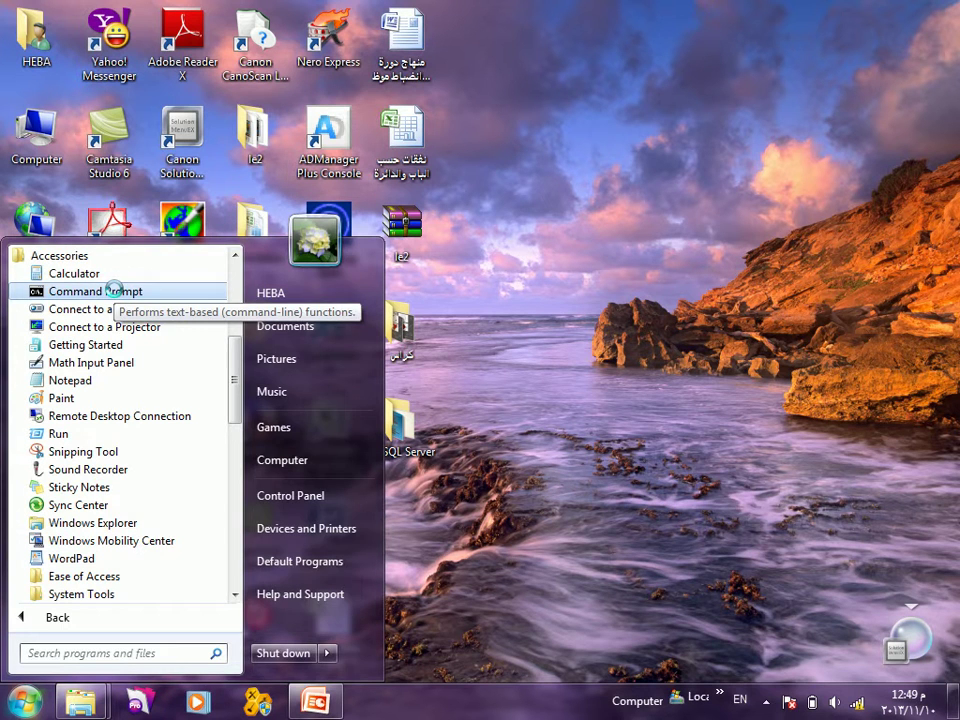
right_click(115, 290)
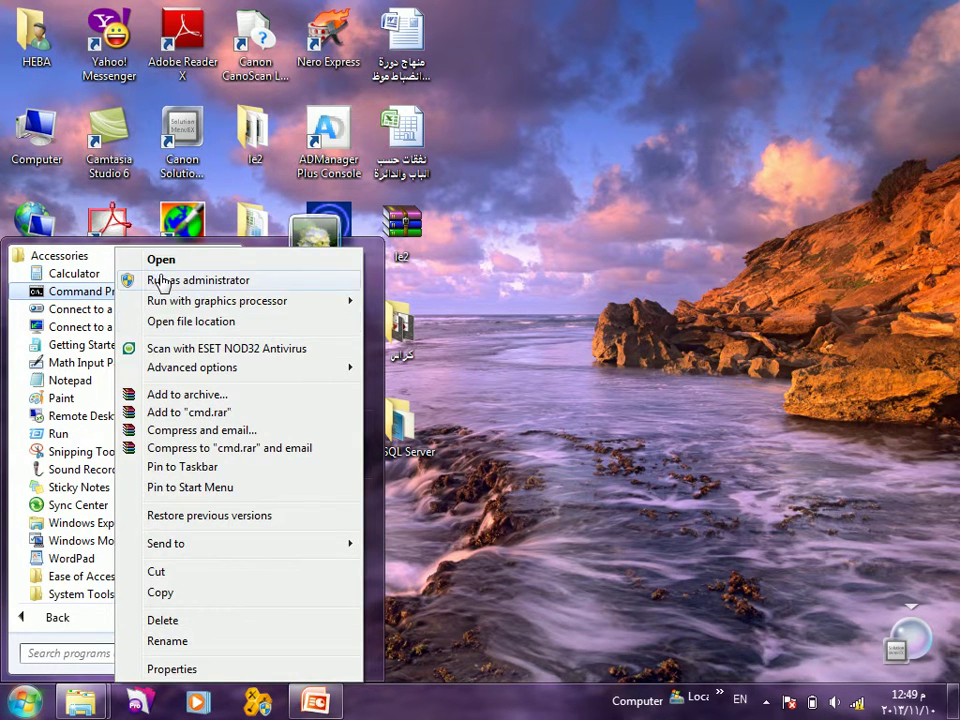
click(160, 280)
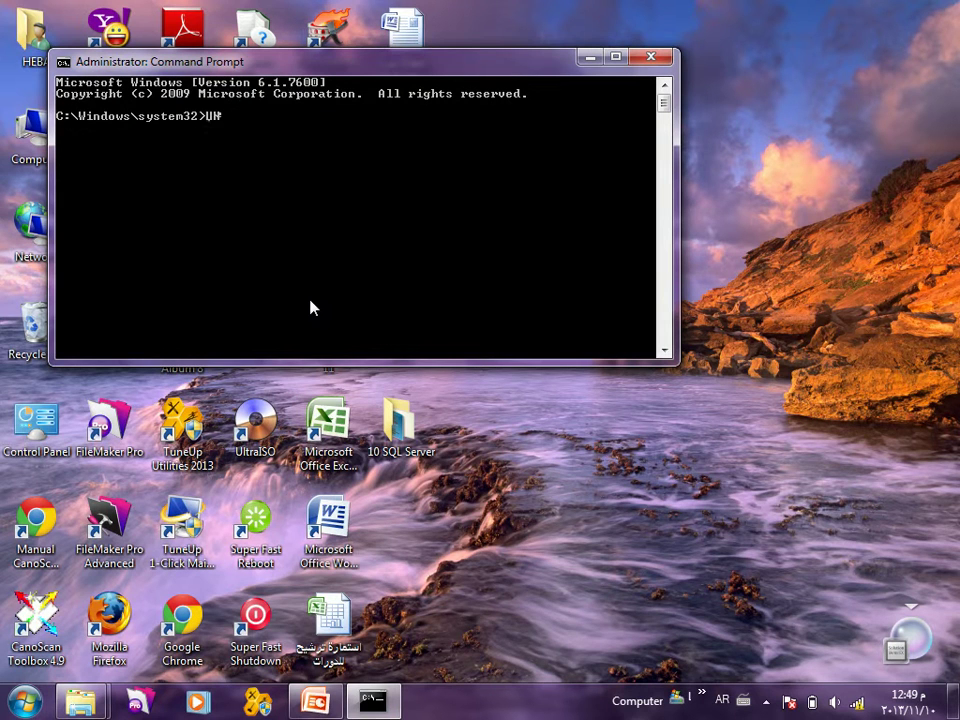
Step: Go up to the C:\ root and change into the "SQL Server 2000 Sample Databases" folder
key(alt+shift)
text(CD ..)
key(Return)
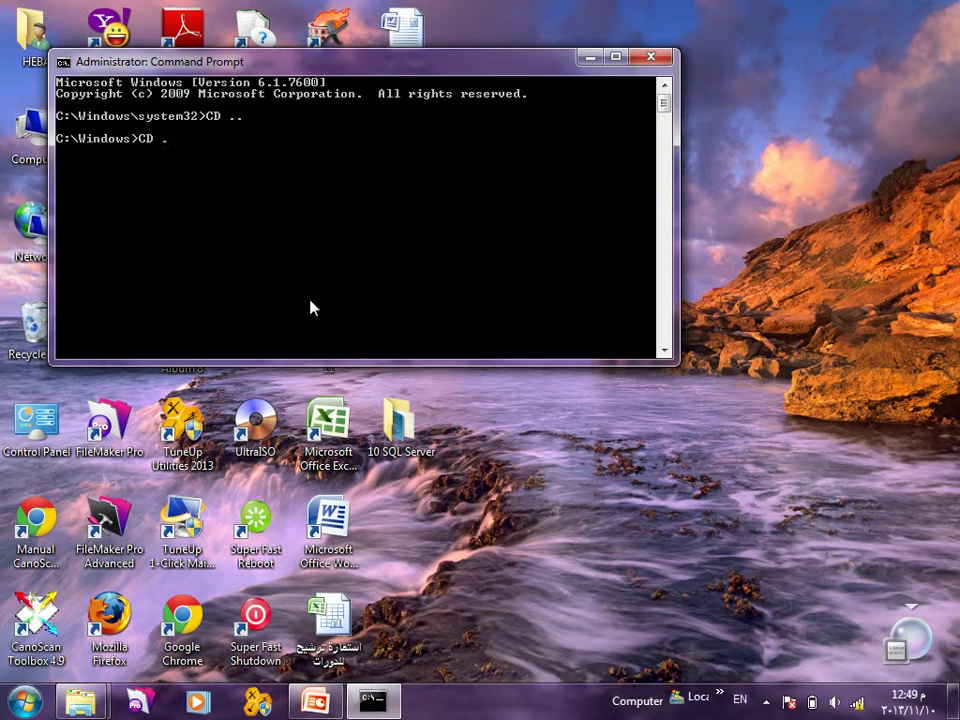
text("SQL Server 2000 Sample Databases")
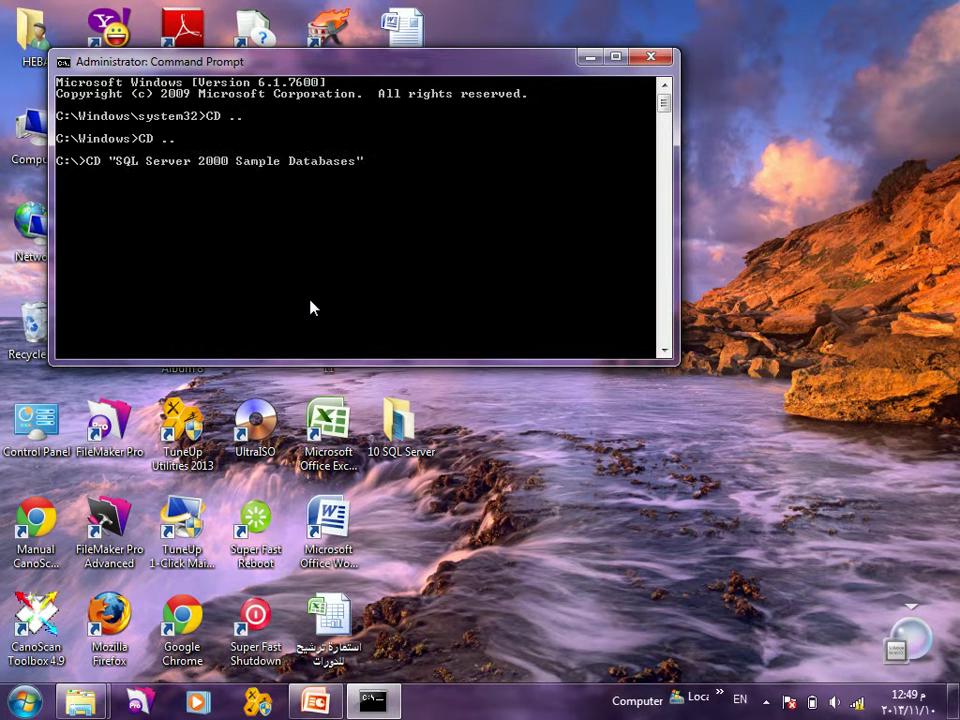
key(Return)
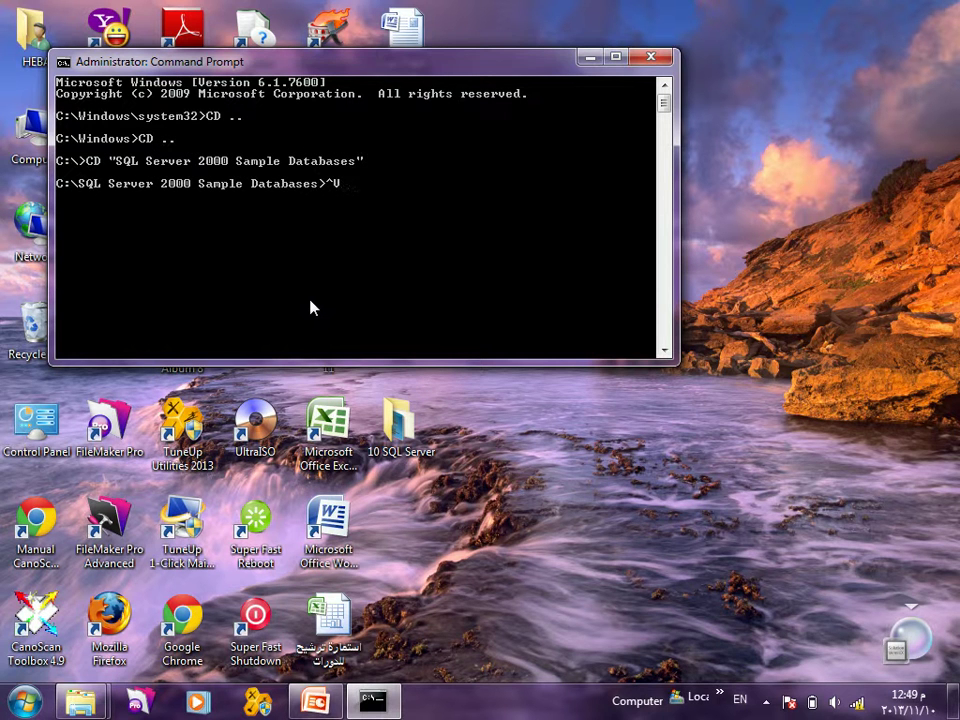
Step: Run the copied command osql -E -i instnwnd.sql and close the command prompt after the script has run
right_click(310, 307)
click(318, 352)
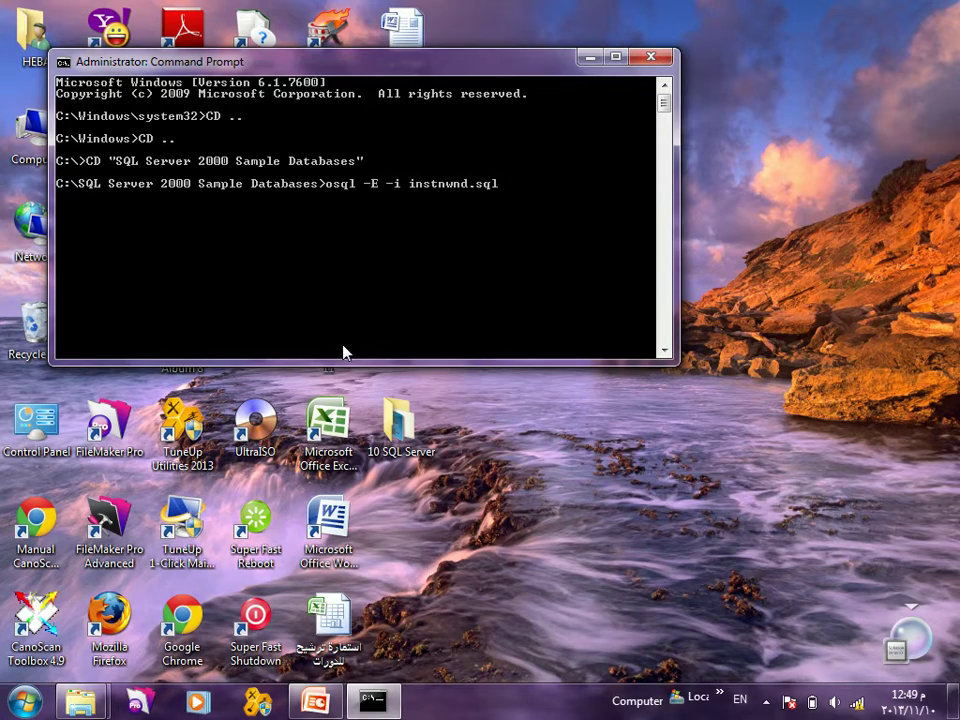
key(Return)
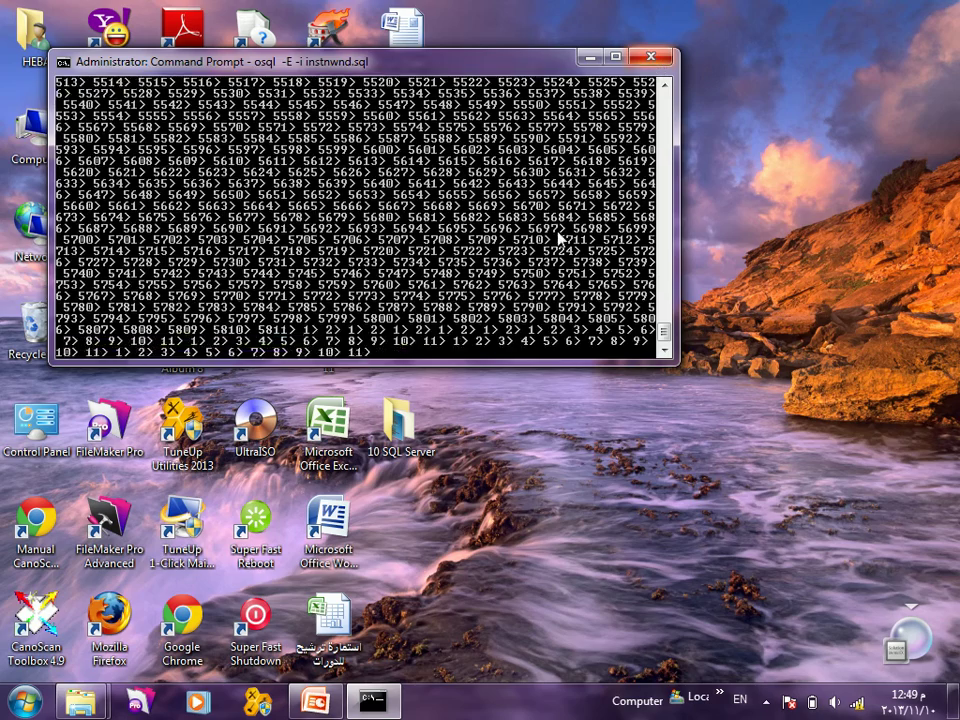
click(652, 47)
Step: Start Management Studio, connect to the SQLEXPRESS Database Engine with Windows Authentication, and expand Databases
click(24, 700)
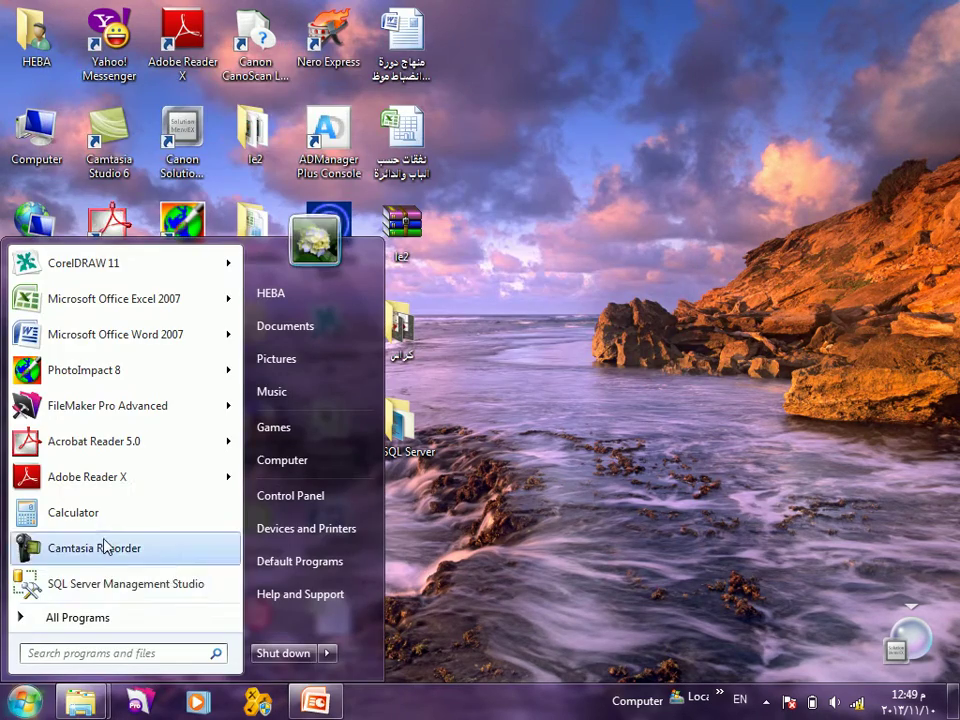
click(95, 582)
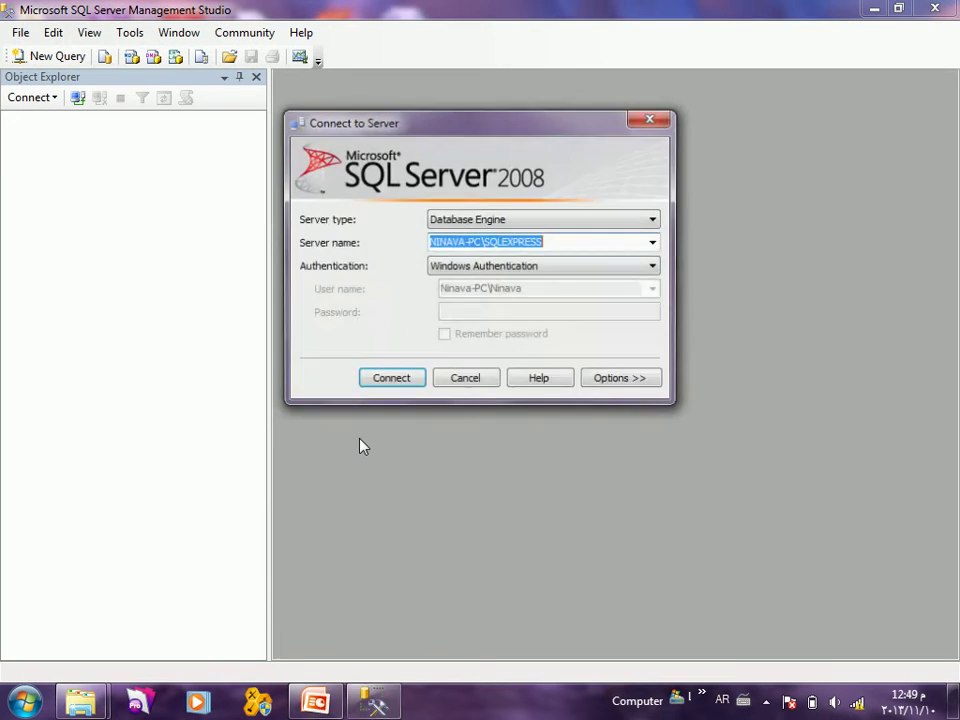
key(Return)
double_click(96, 140)
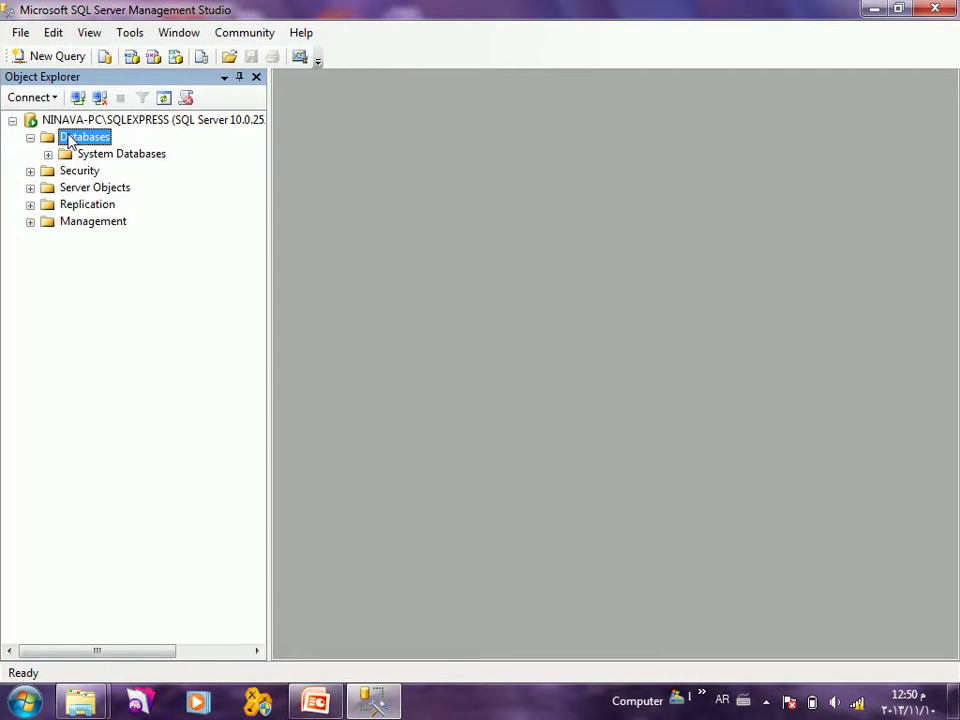
Step: Refresh the SQLEXPRESS server node and check the Databases folder again for Northwind
click(56, 120)
right_click(56, 120)
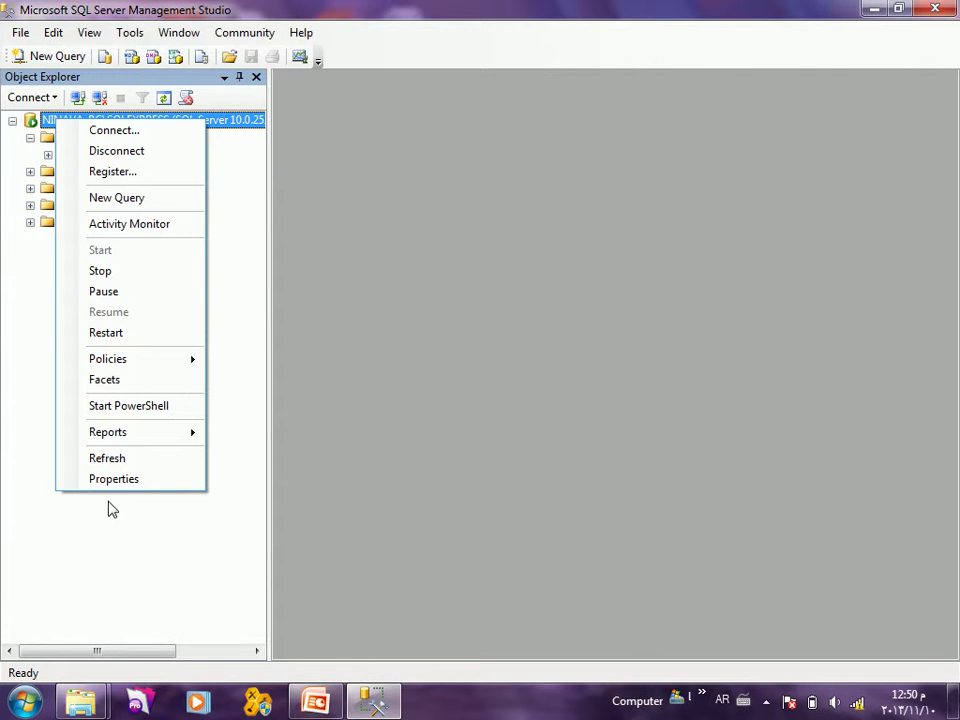
click(88, 462)
double_click(64, 143)
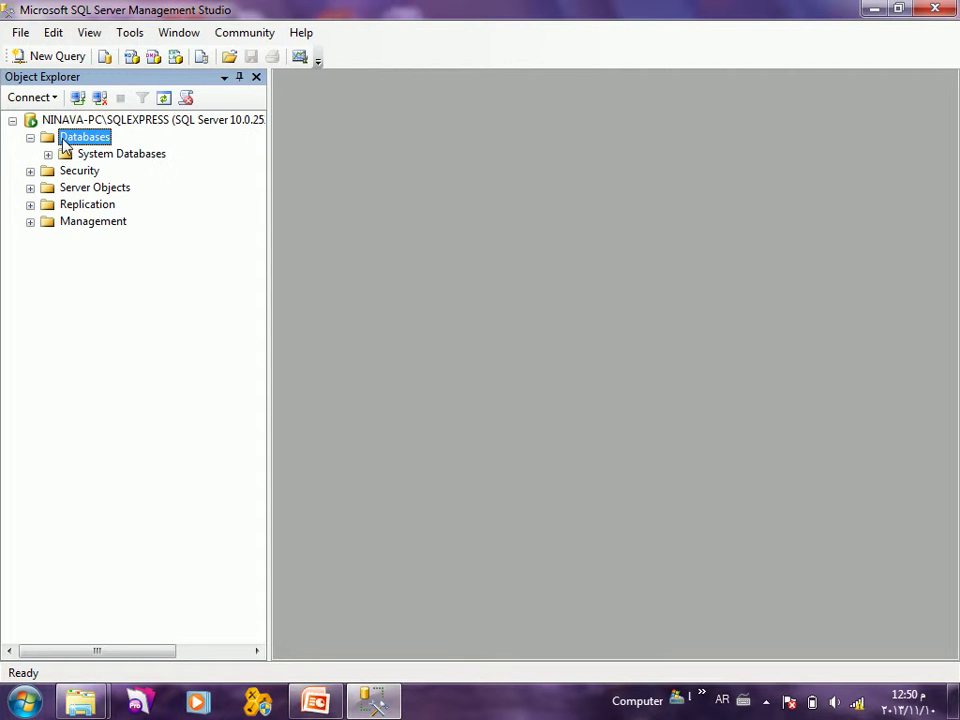
click(64, 122)
right_click(64, 121)
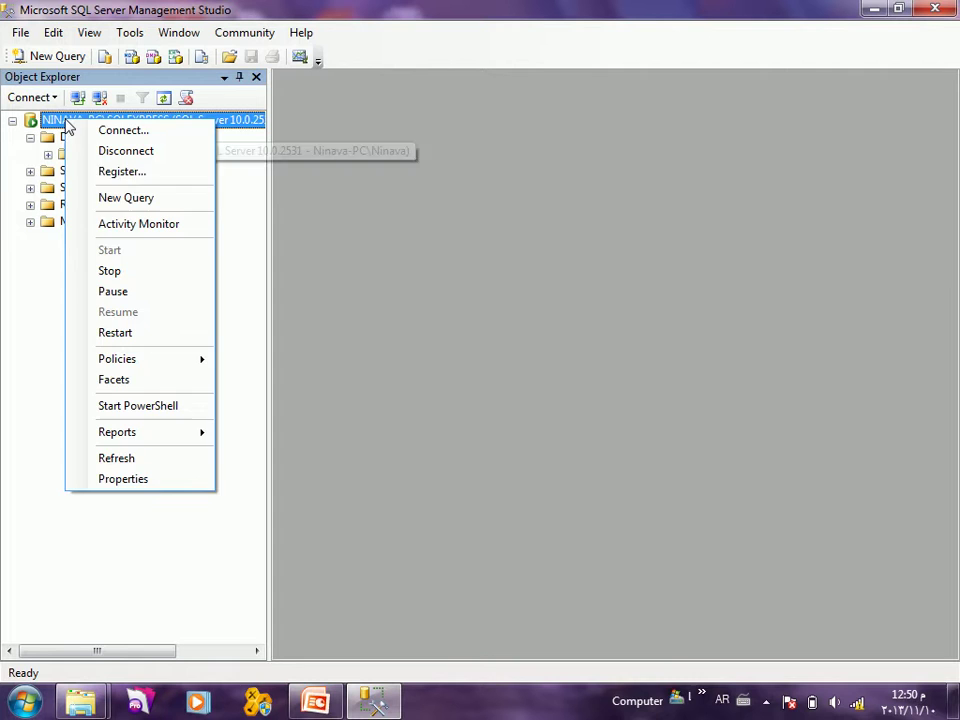
click(148, 480)
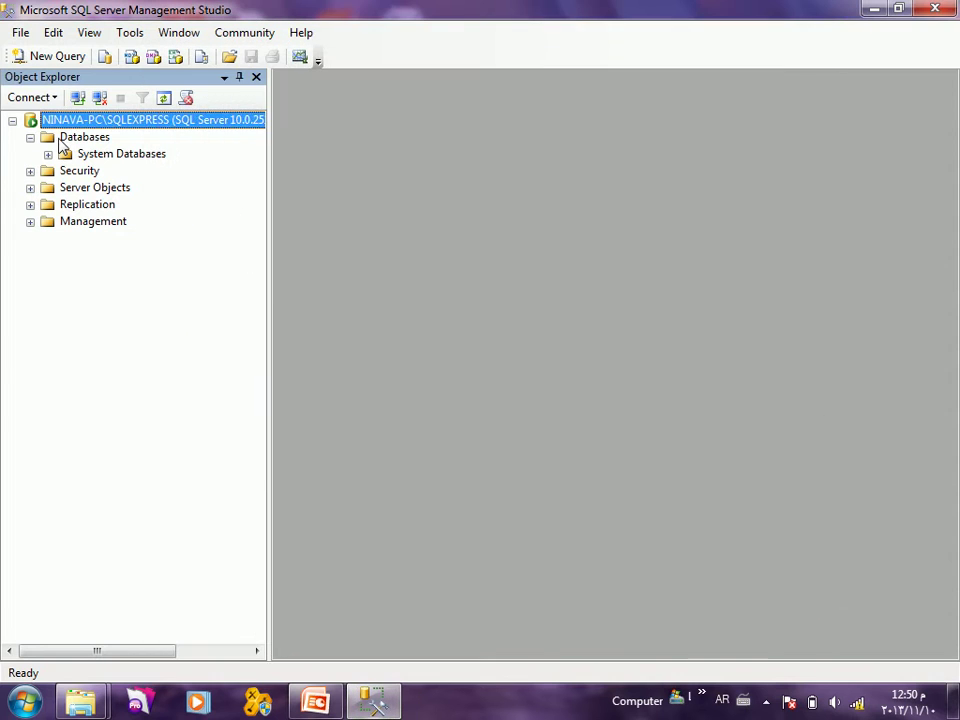
right_click(62, 140)
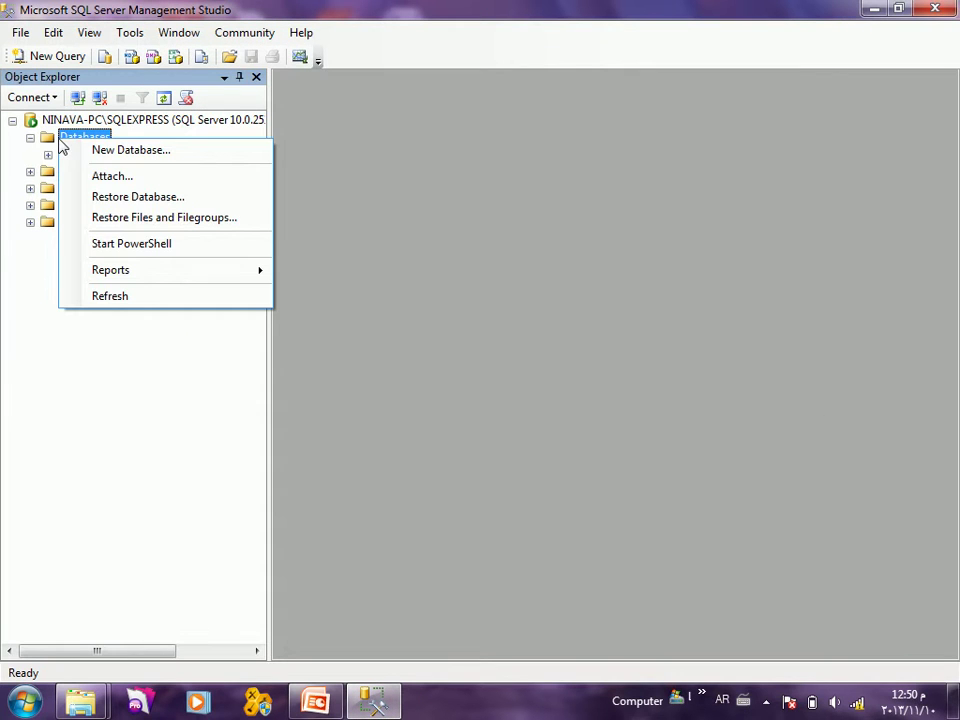
click(166, 421)
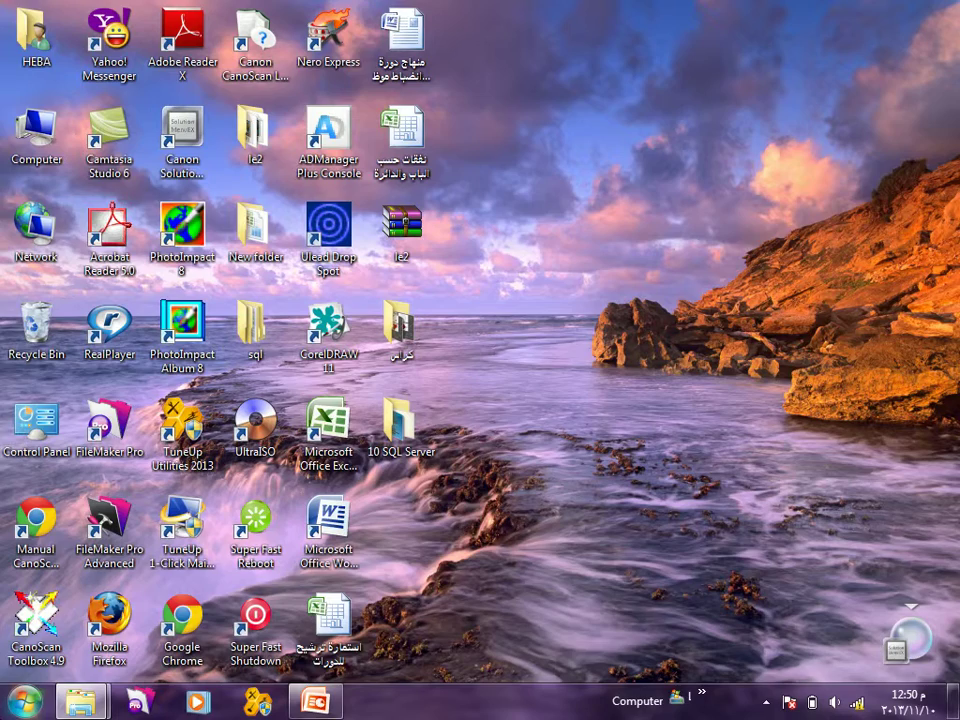
Step: Restart Management Studio and connect to the default instance by removing SQLEXPRESS from the server name
click(24, 702)
click(128, 516)
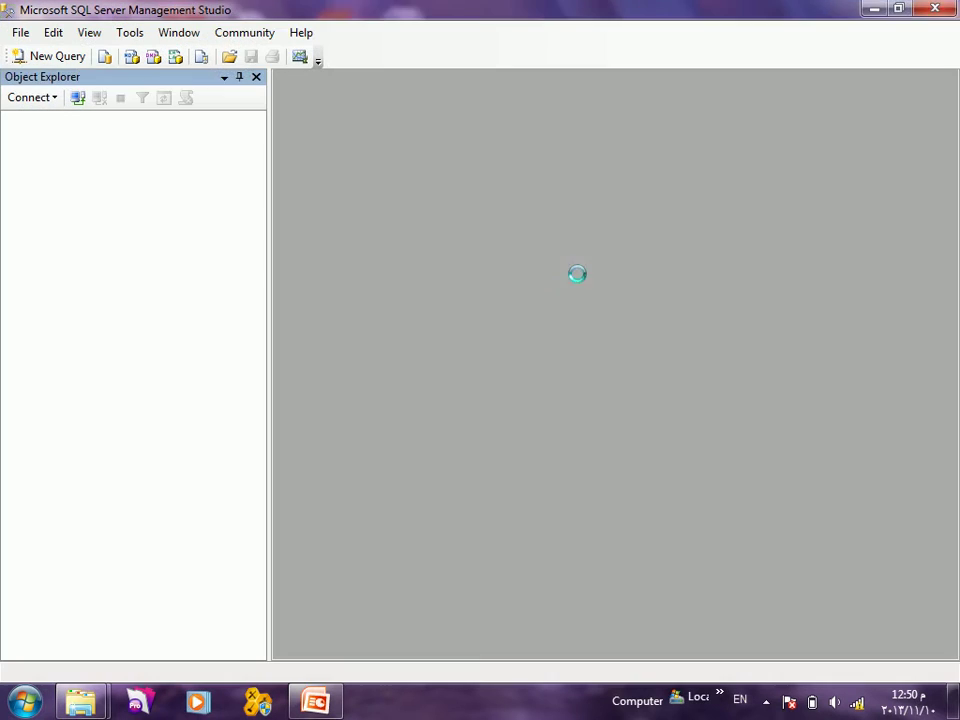
drag(553, 242, 485, 243)
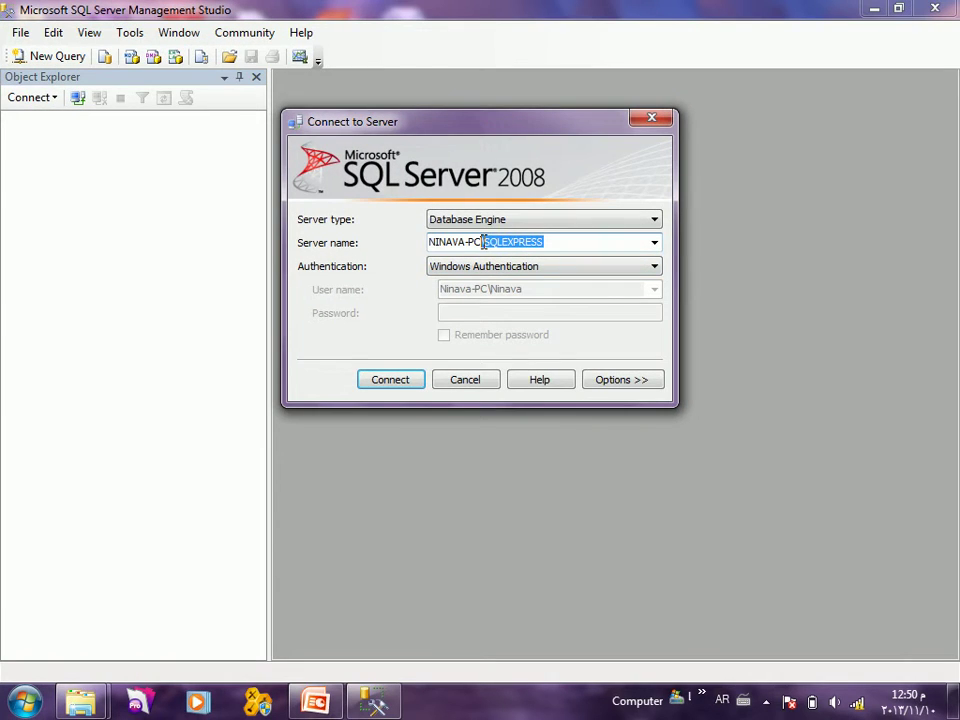
key(BackSpace)
key(Return)
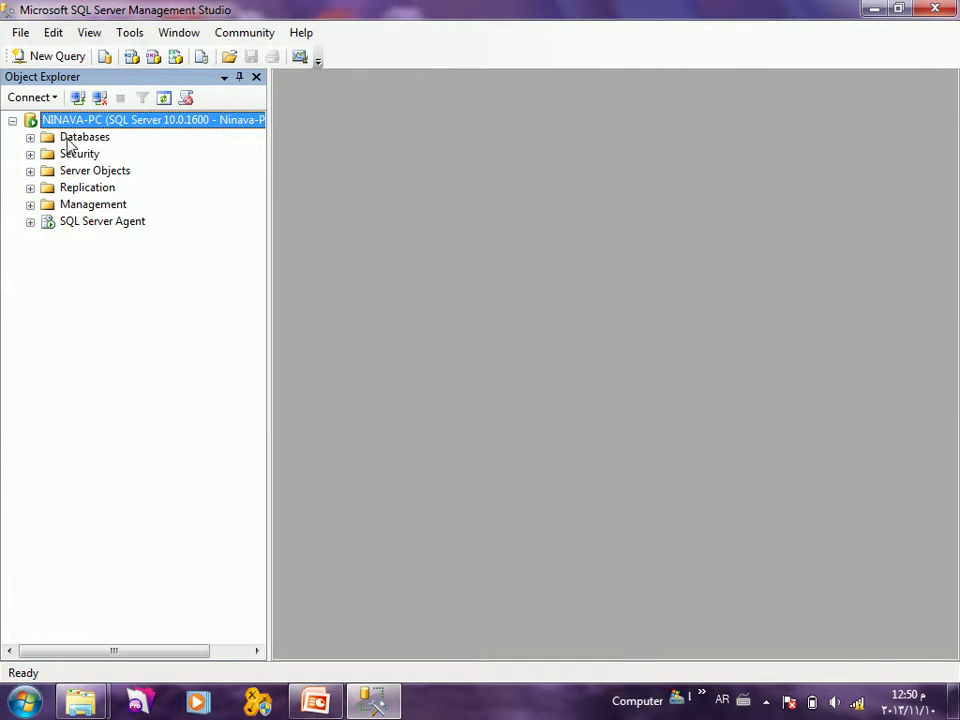
Step: Expand Databases, Northwind and its Tables folder, checking the Distinct example slide in PowerPoint along the way
double_click(70, 139)
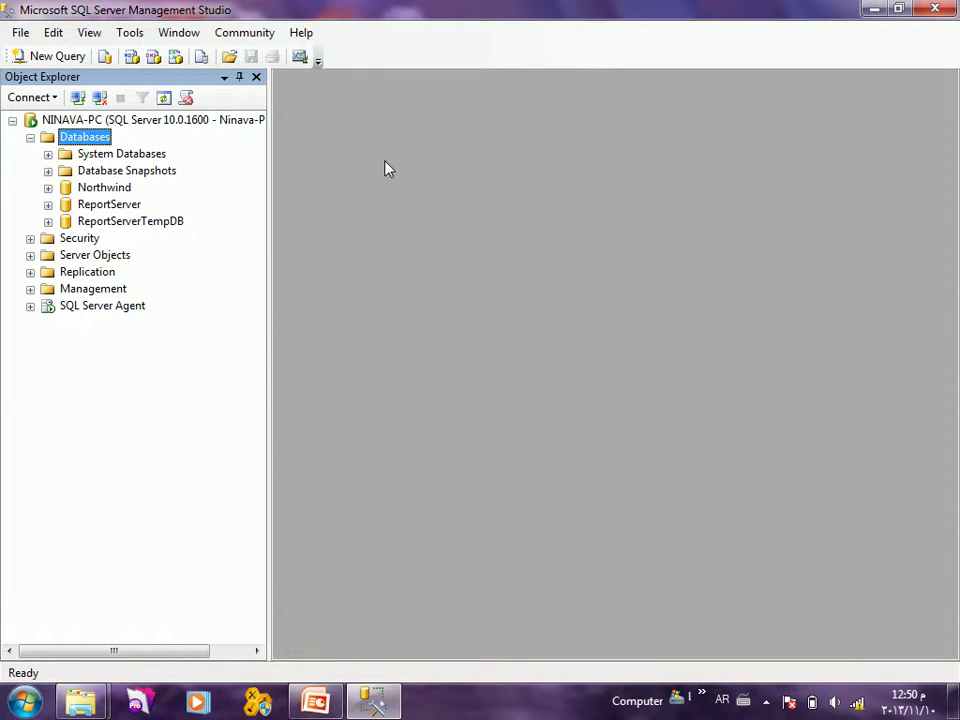
double_click(104, 187)
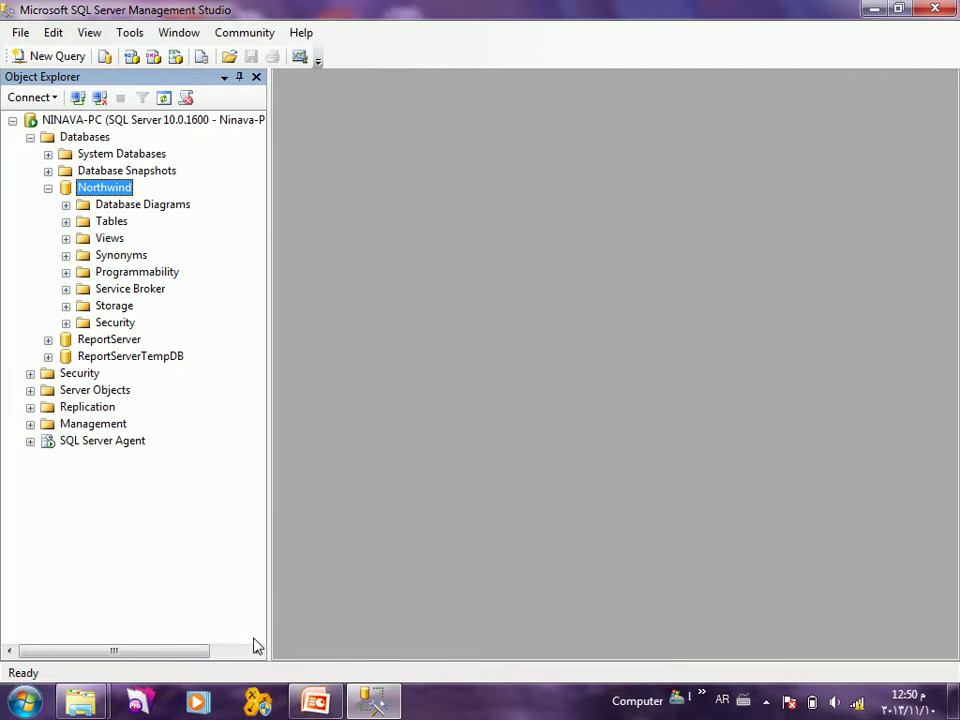
click(320, 700)
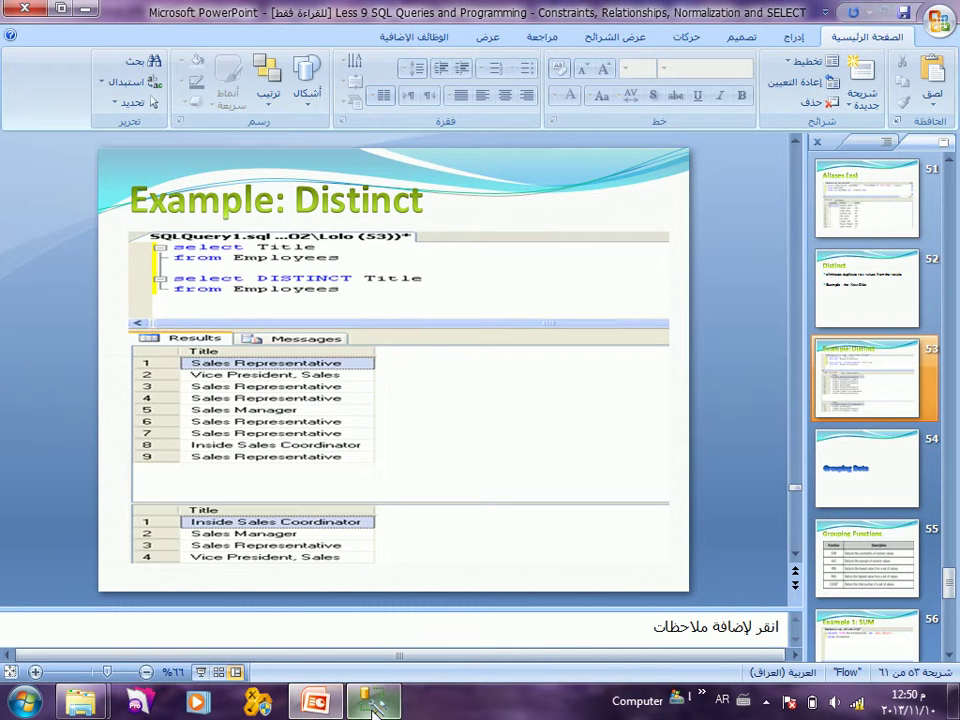
click(372, 700)
double_click(120, 222)
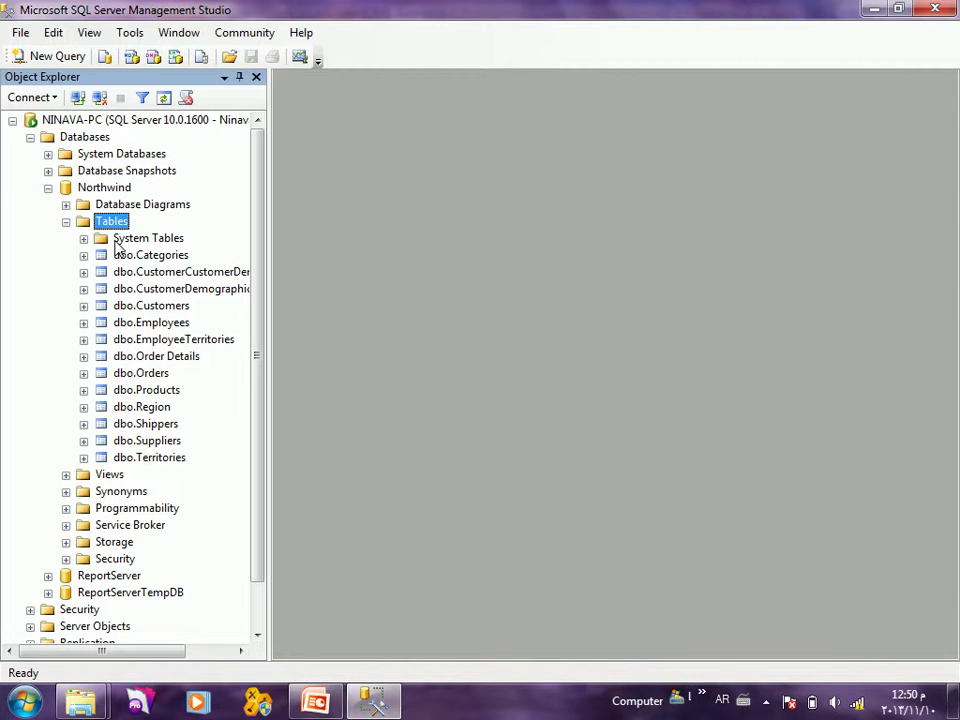
Step: Open a new query in the Northwind database with dbo.Employees selected, and recheck the Distinct example slide
click(150, 323)
click(57, 56)
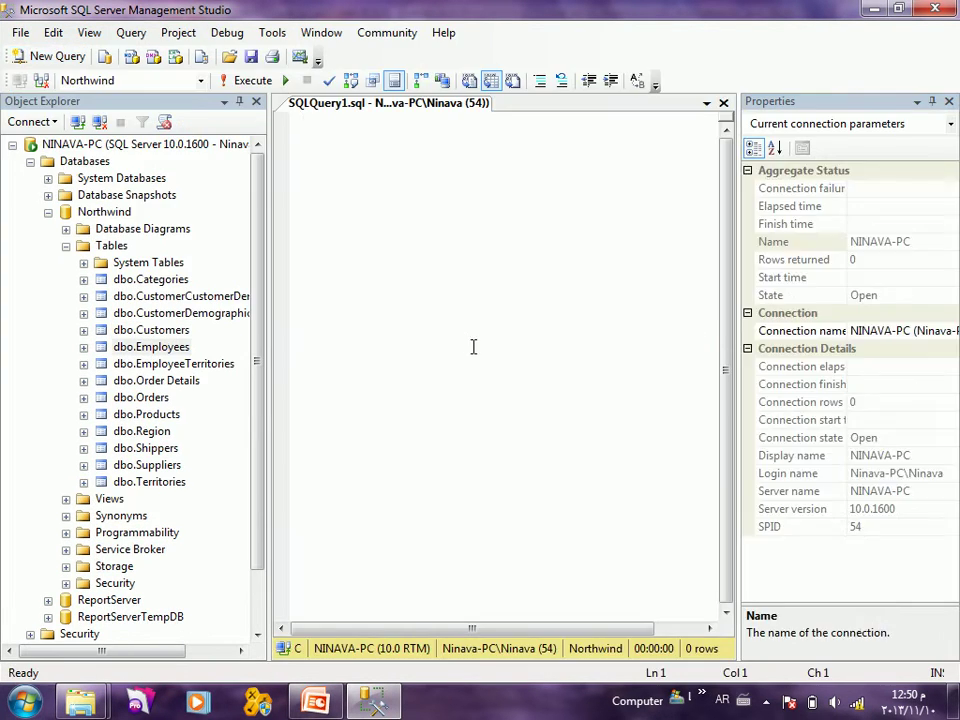
key(alt+Tab)
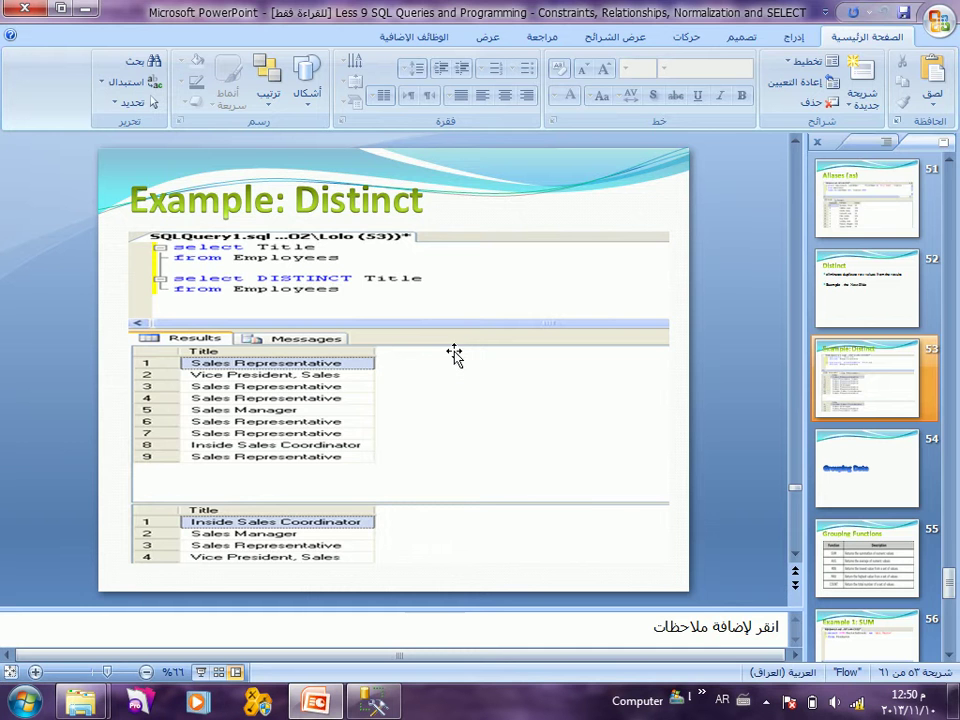
key(alt+Tab)
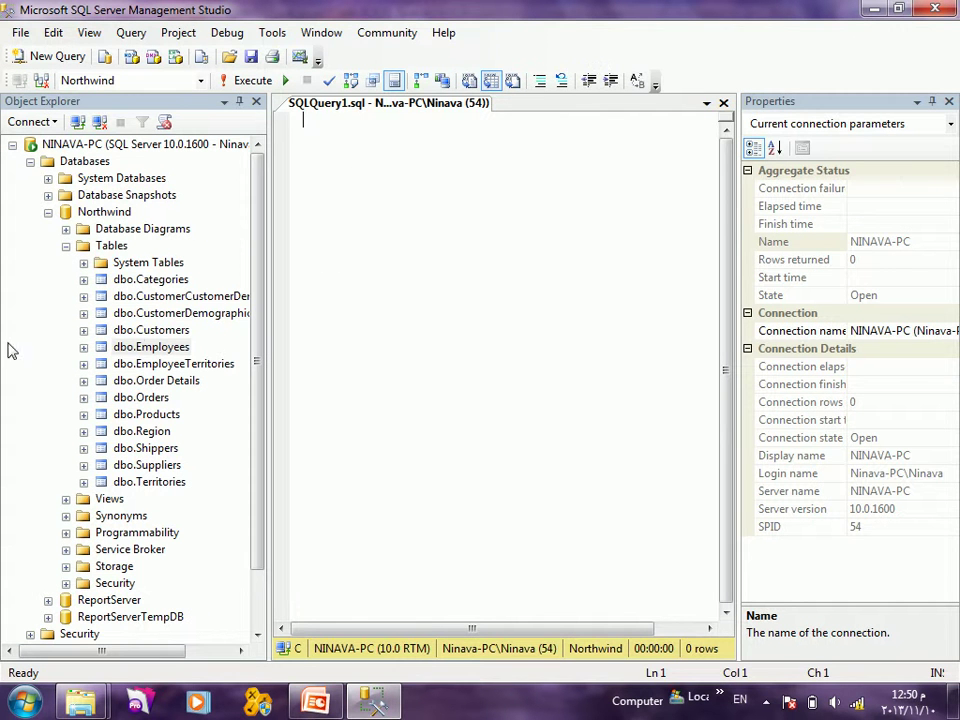
Step: Open the rows of the dbo.Employees table for editing and auto-hide the Properties window
click(145, 347)
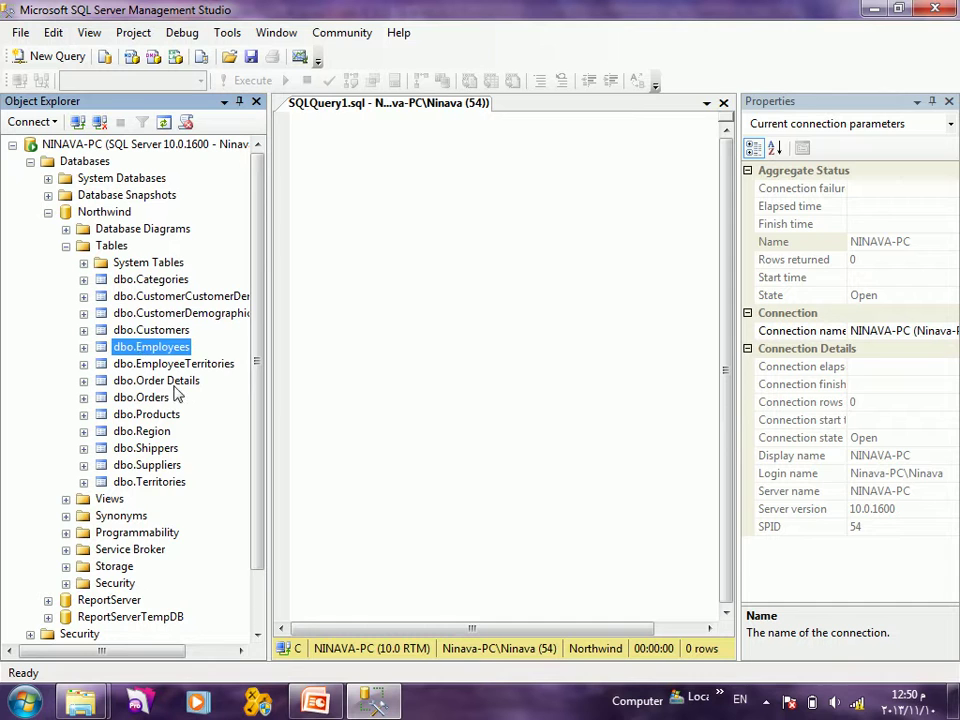
right_click(140, 347)
click(237, 305)
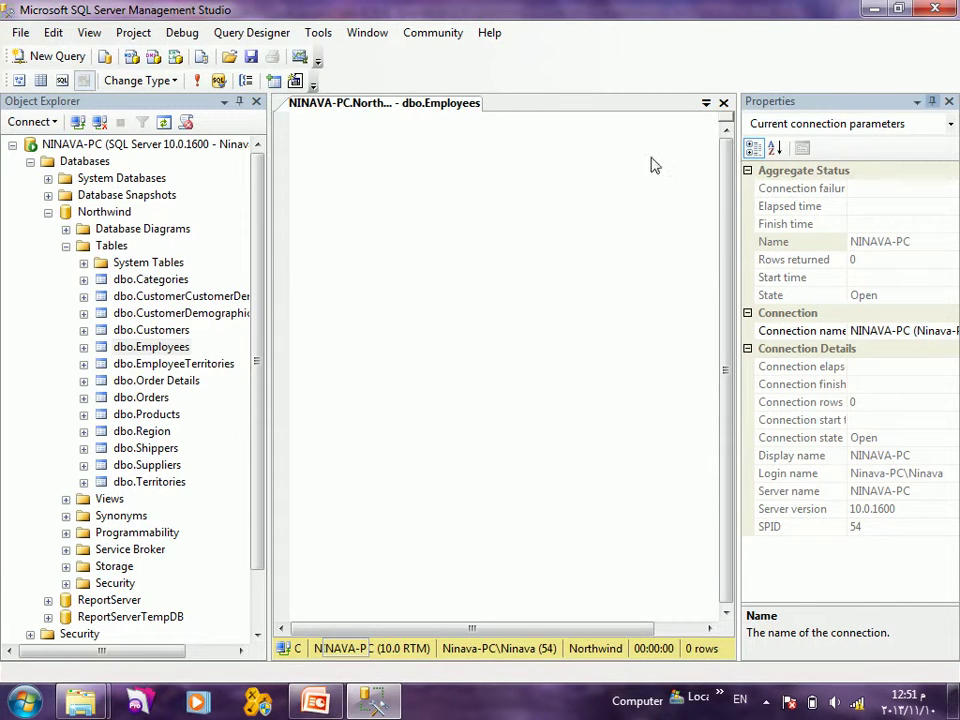
click(932, 101)
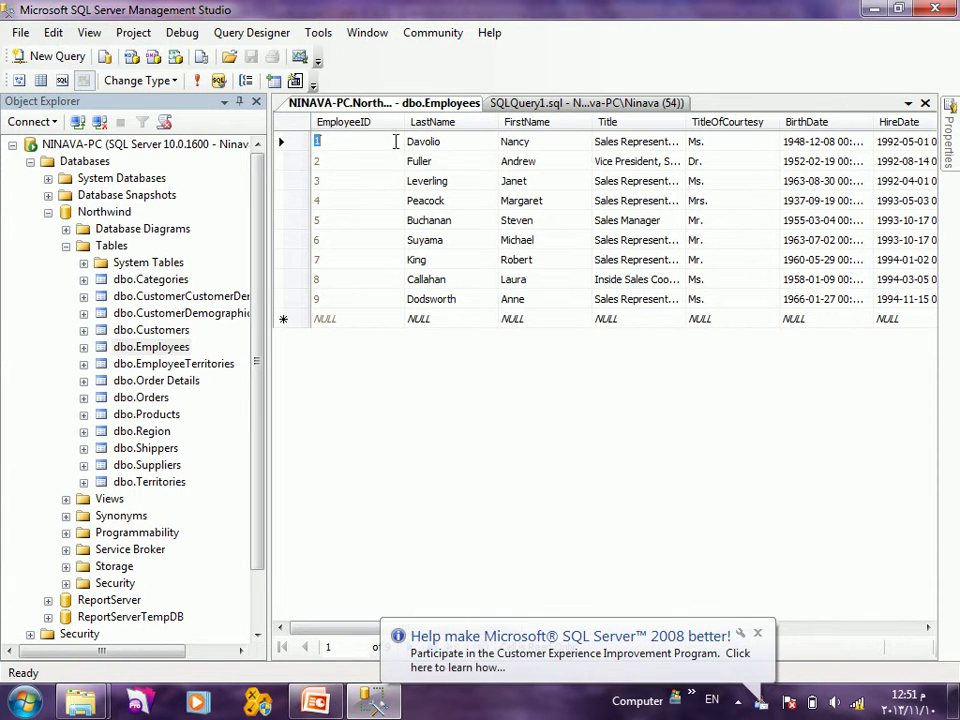
Step: Widen the Title column of the Employees data and examine the repeated Sales Representative titles
drag(688, 122, 723, 121)
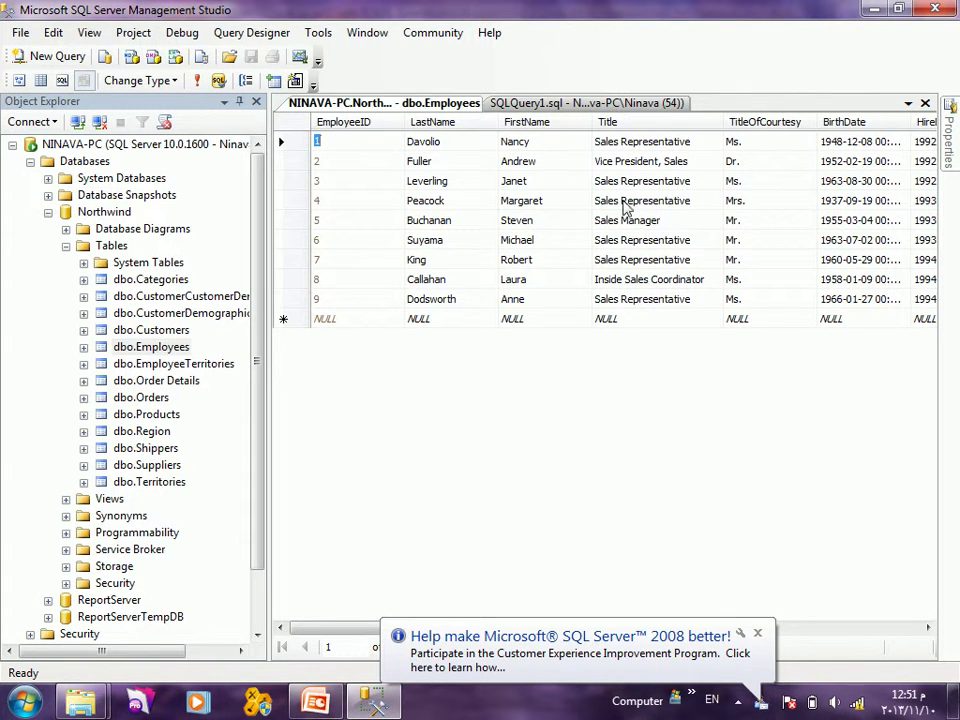
click(612, 145)
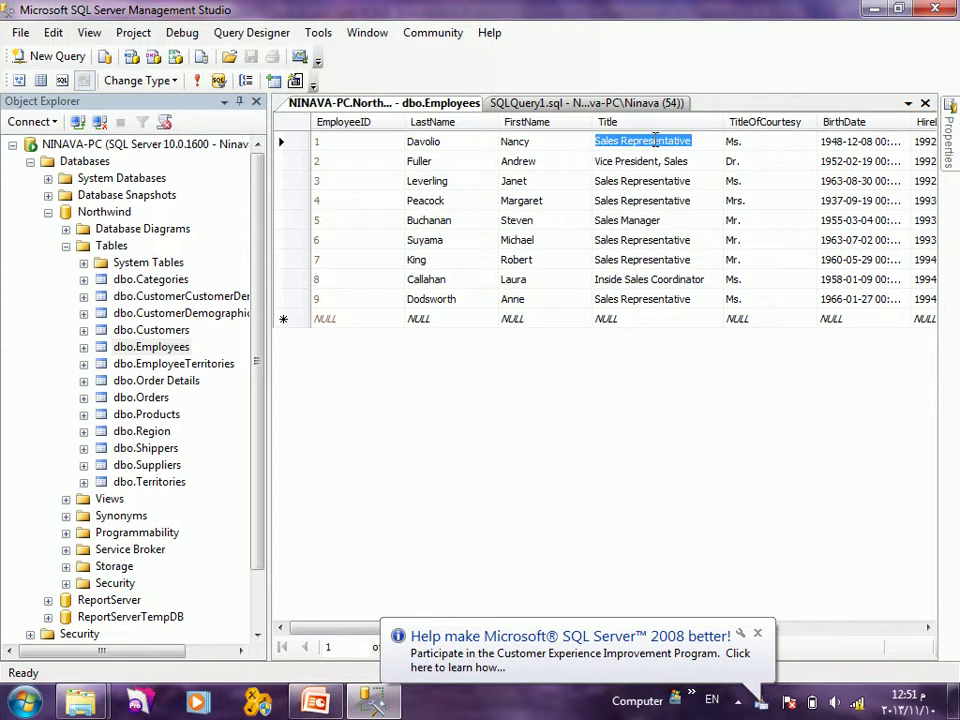
click(641, 176)
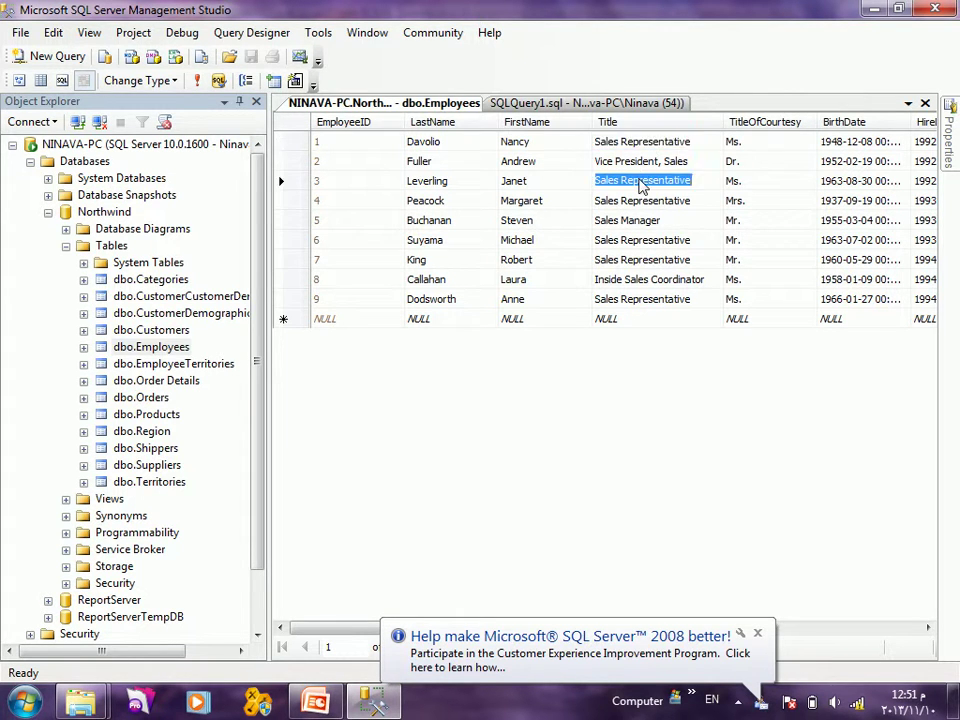
click(638, 201)
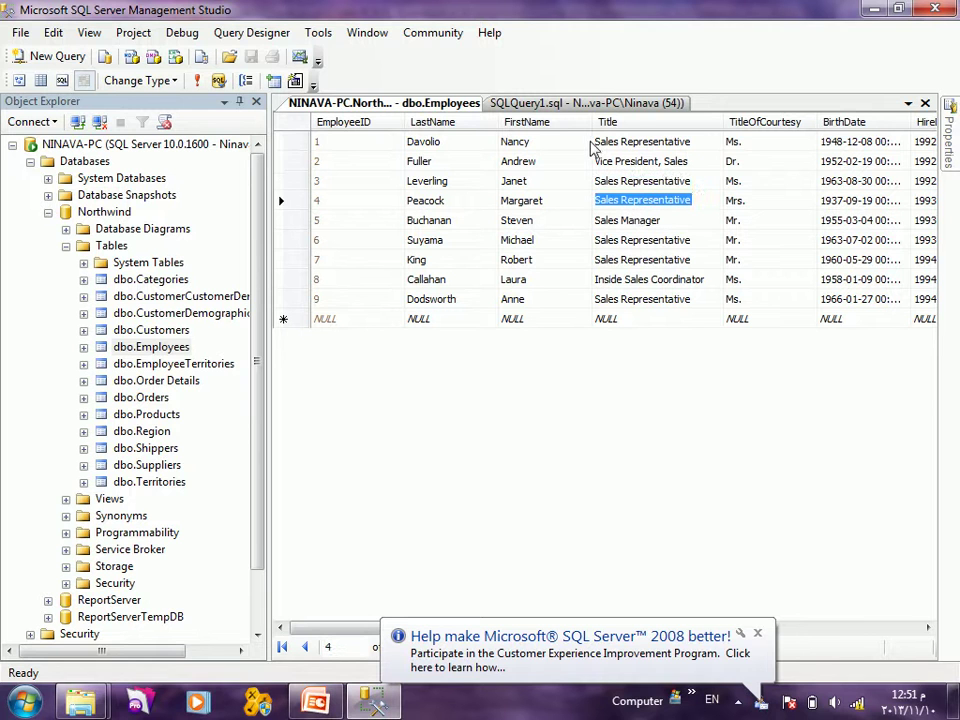
Step: Start a SELECT statement in the SQLQuery1 query on Northwind
click(583, 104)
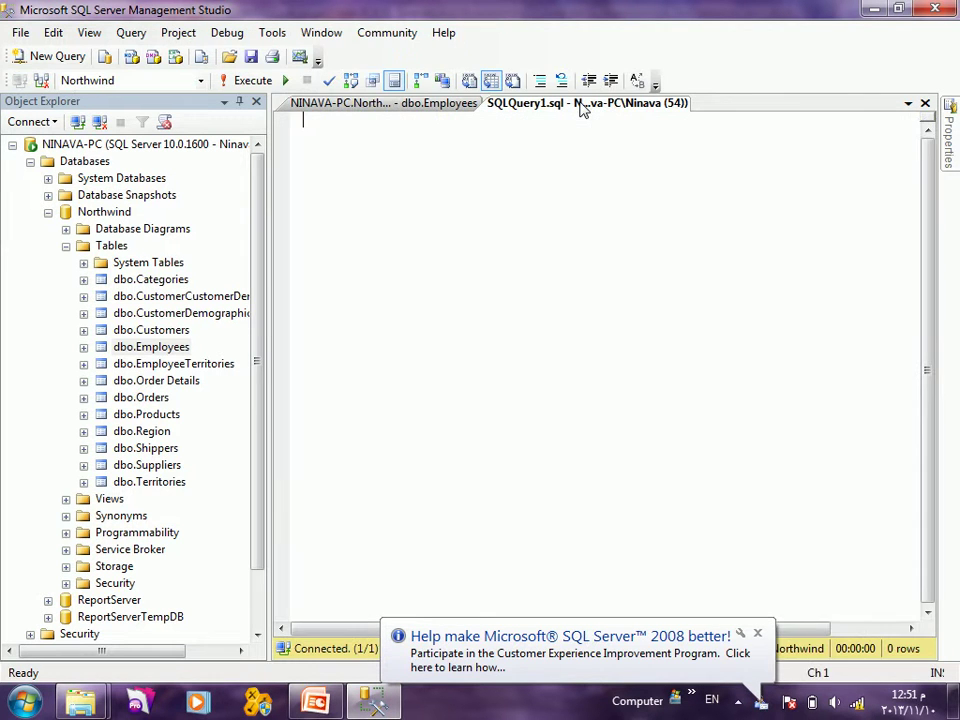
text(SE )
text(EC)
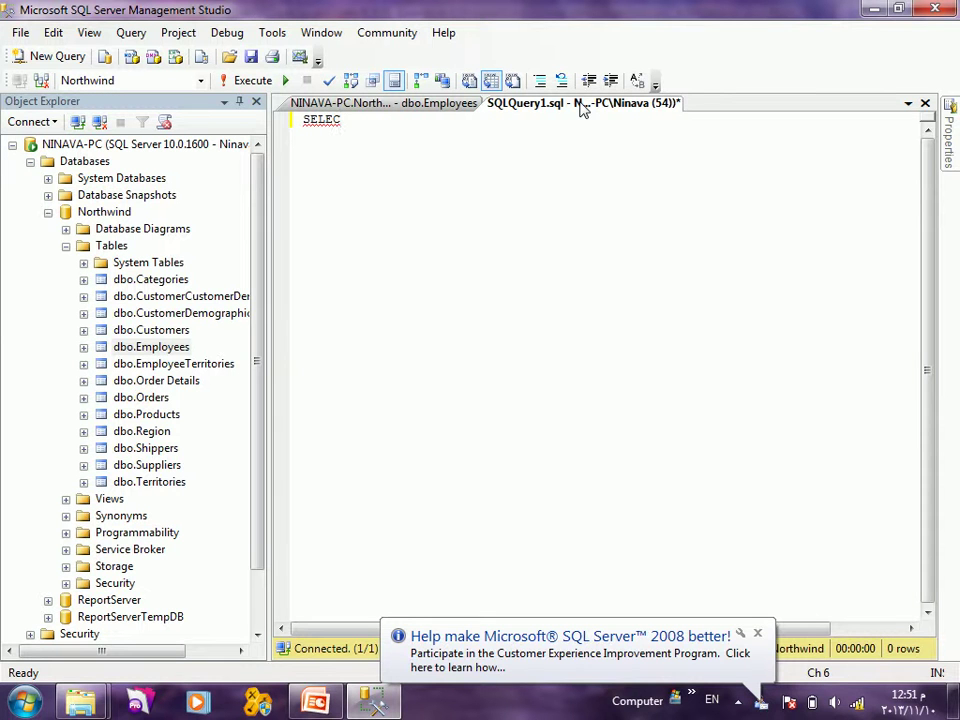
text(T t)
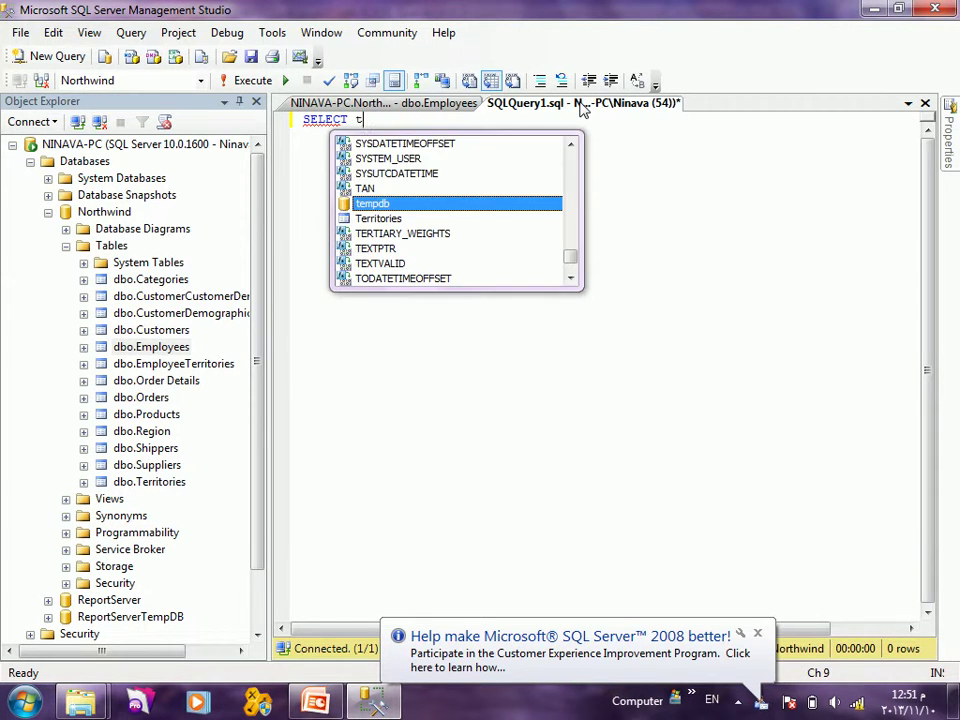
text(IT)
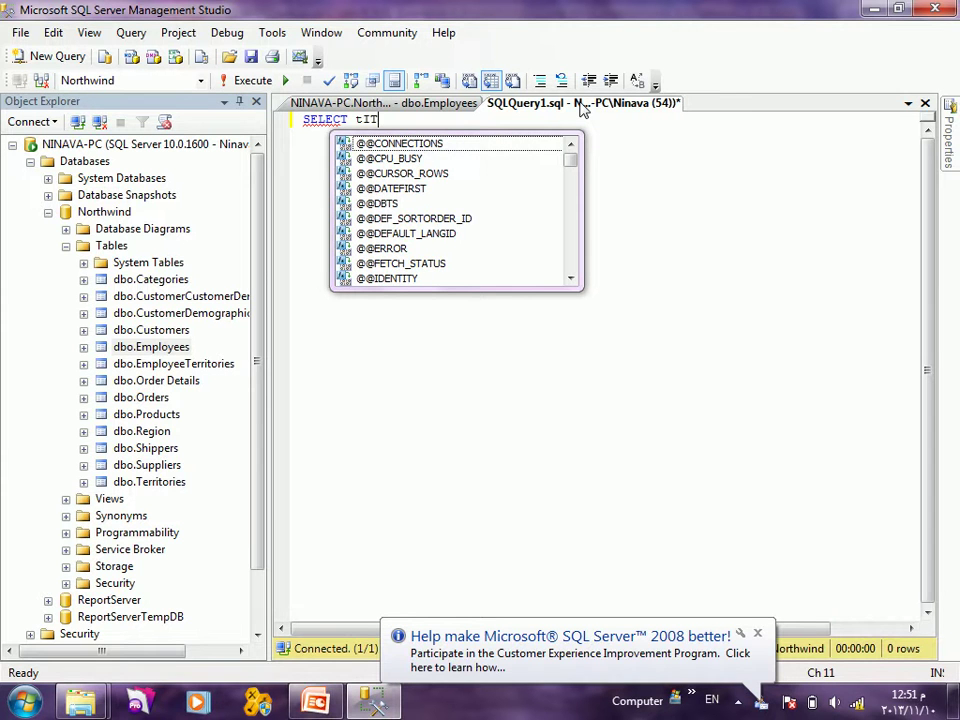
key(BackSpace)
key(BackSpace)
key(BackSpace)
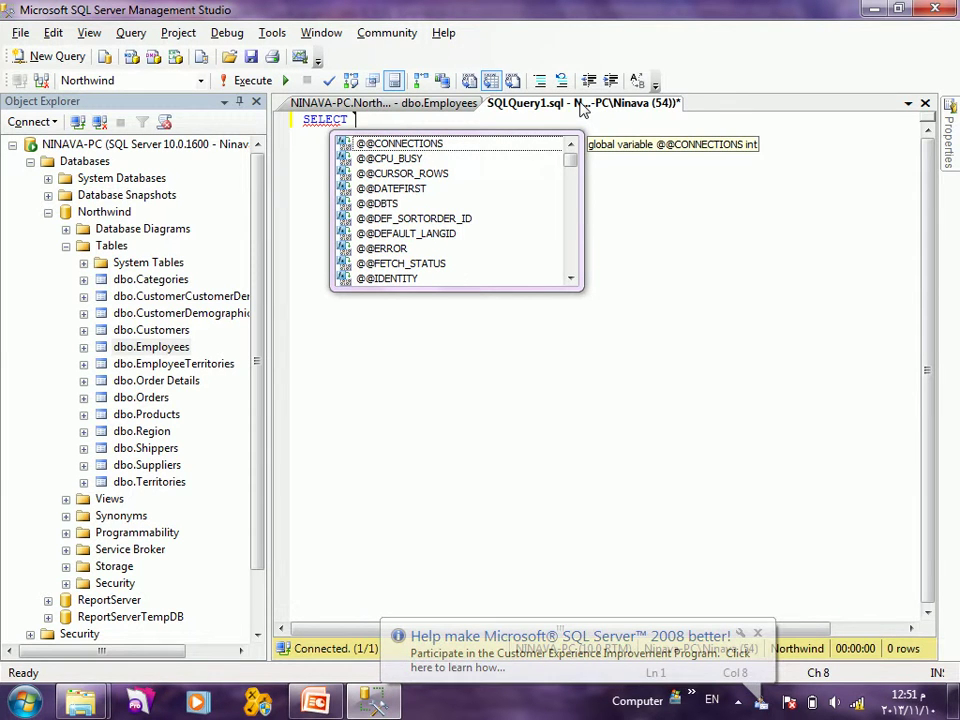
key(alt+shift)
text(لإهفمت)
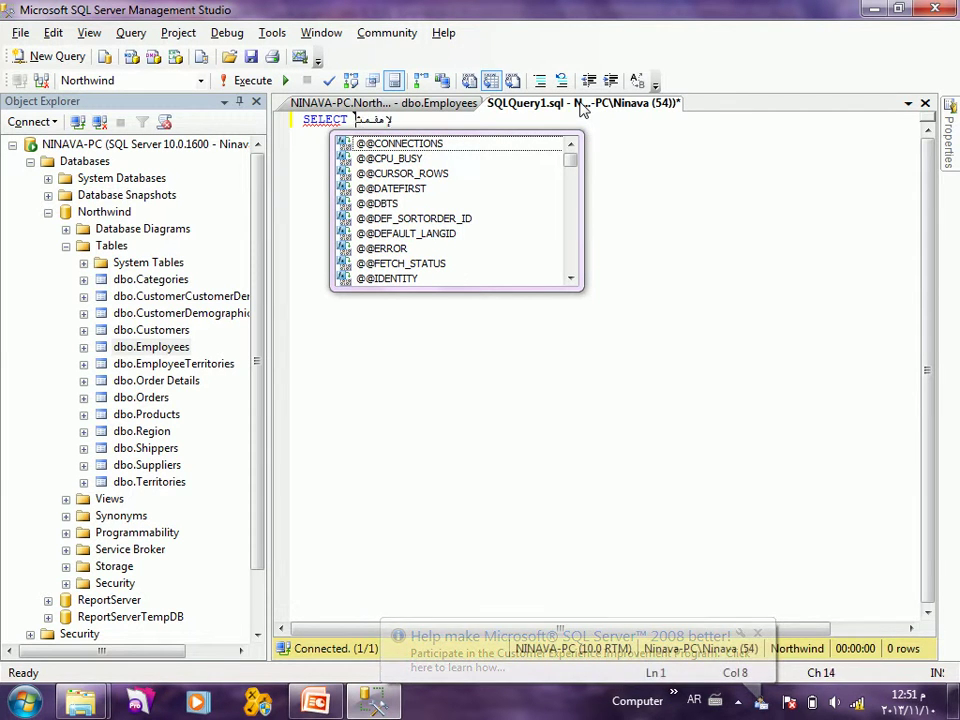
key(BackSpace)
key(BackSpace)
key(BackSpace)
key(BackSpace)
key(BackSpace)
key(BackSpace)
key(BackSpace)
key(alt+shift)
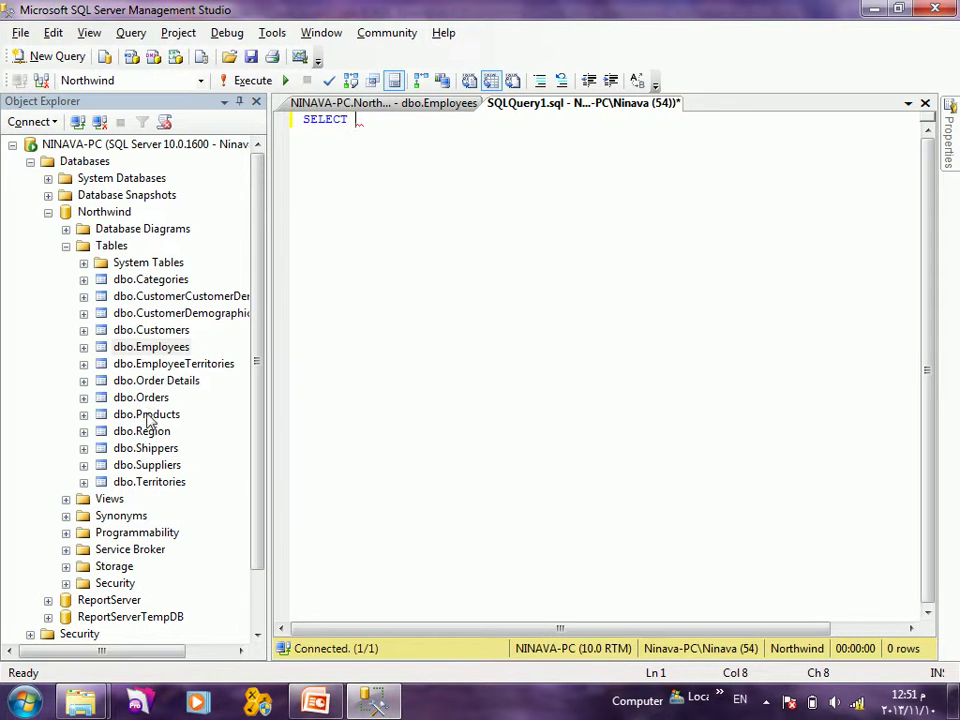
Step: Expand the columns of dbo.Employees and insert its Title column after SELECT in the query
click(84, 348)
click(101, 364)
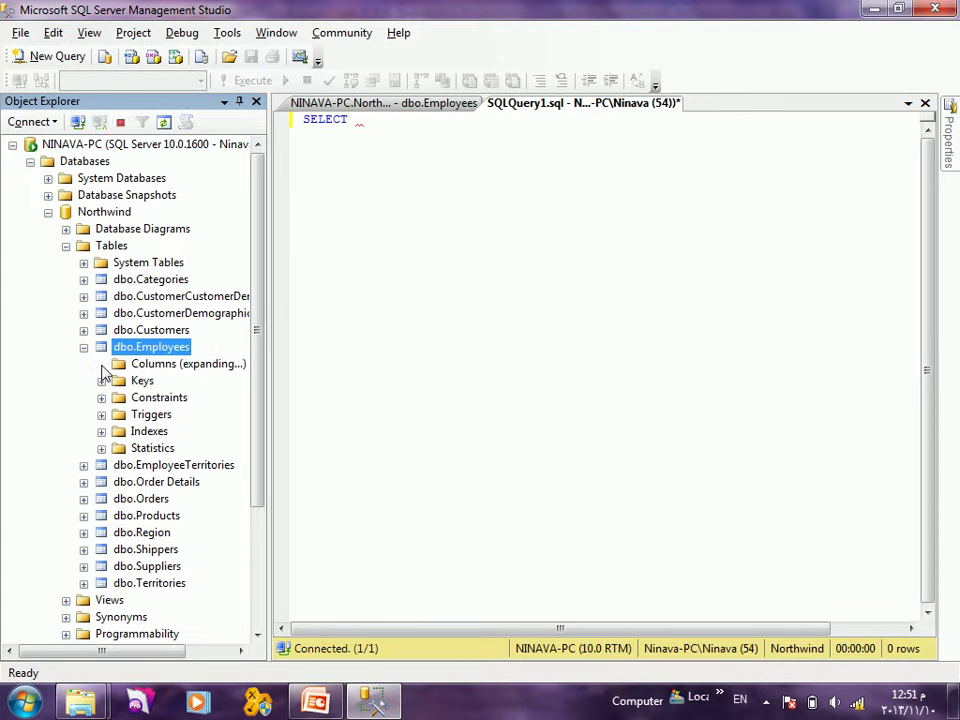
drag(160, 414, 383, 141)
key(Right)
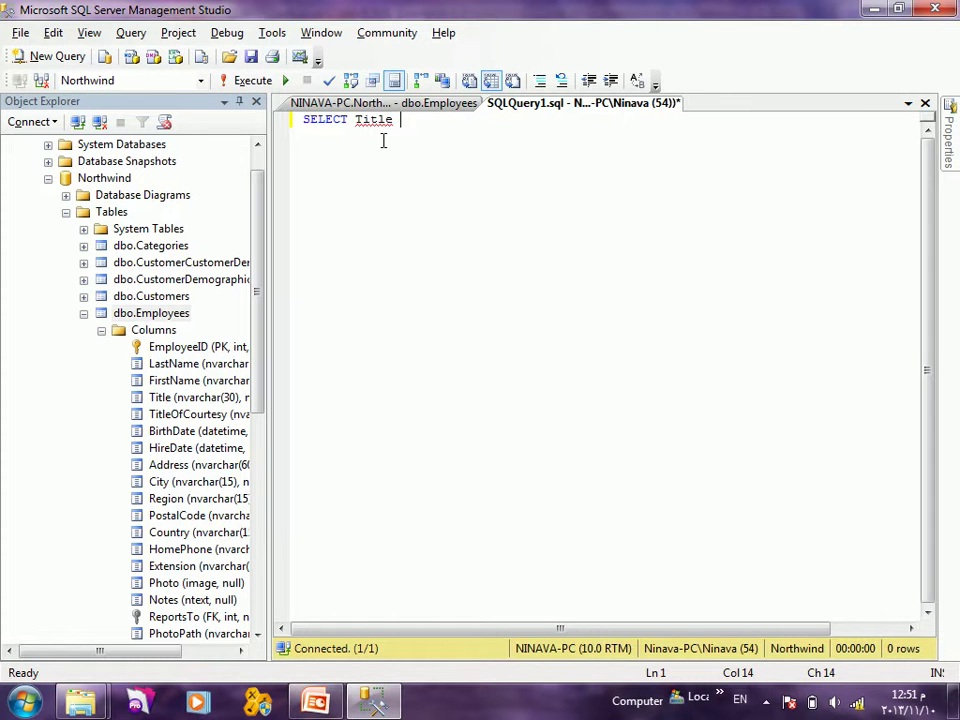
Step: Complete the query as SELECT Title FROM dbo.Employees, execute it, and widen the Title column in the results
text(froM)
key(BackSpace)
key(BackSpace)
key(BackSpace)
key(BackSpace)
key(BackSpace)
text(FROM)
drag(155, 313, 431, 130)
click(452, 120)
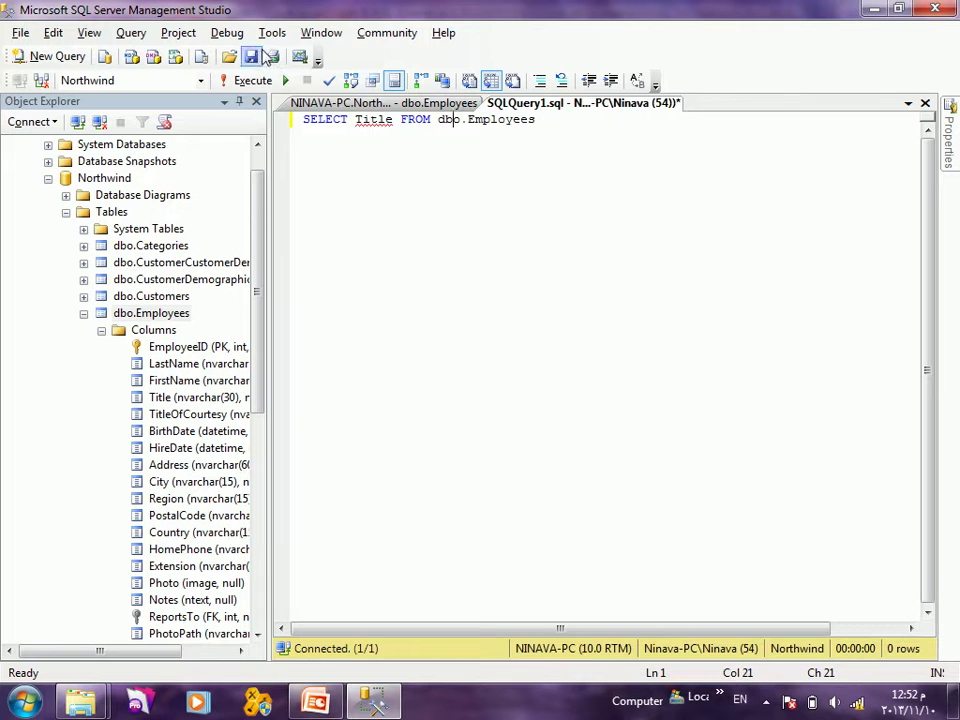
click(240, 80)
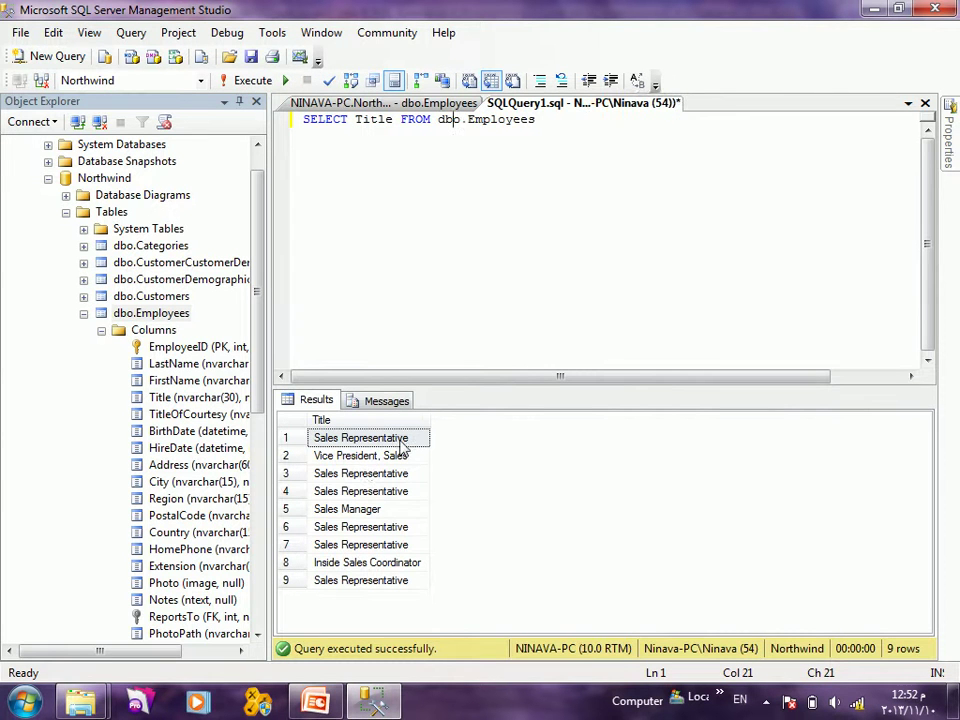
drag(431, 422, 452, 426)
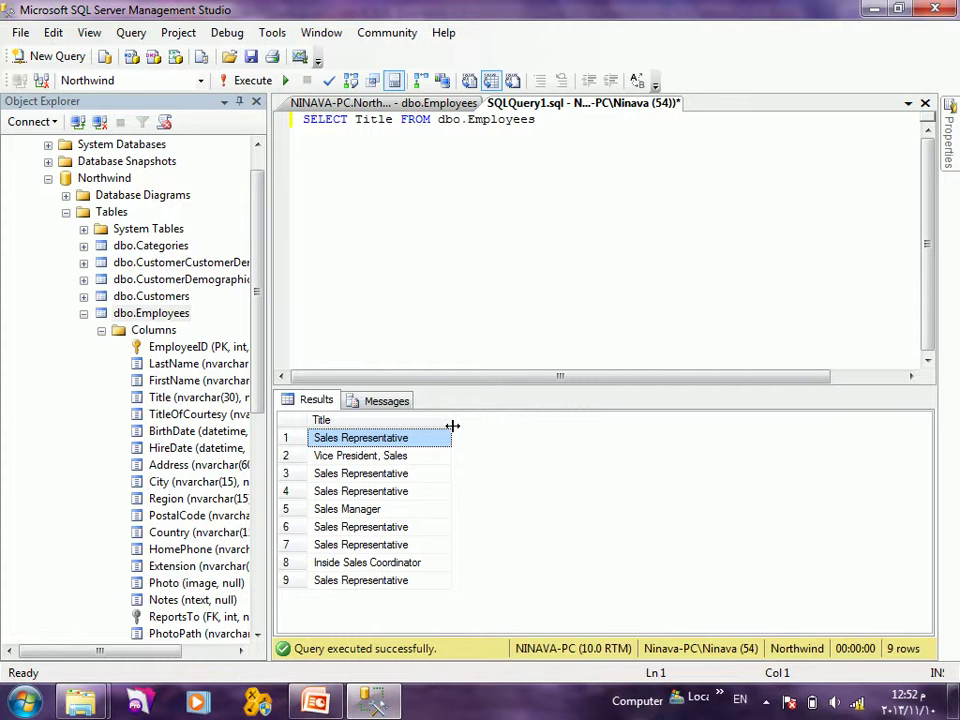
Step: Insert the keyword Distinct, copied from the PowerPoint slide title, before Title in the query and execute it
click(353, 121)
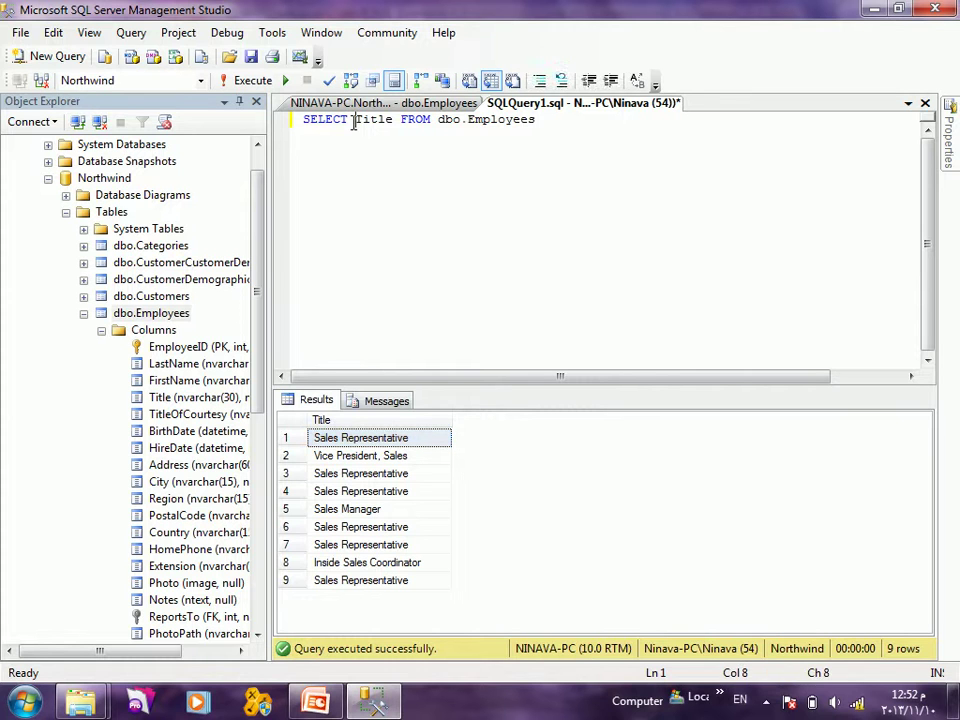
key(alt+Tab)
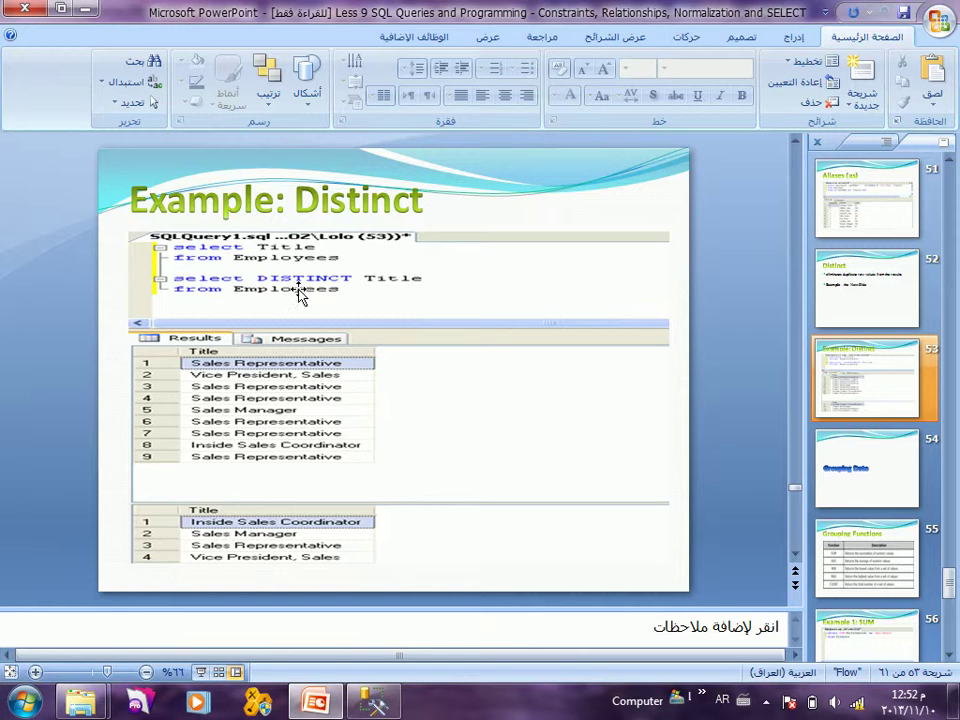
click(330, 208)
key(alt+shift)
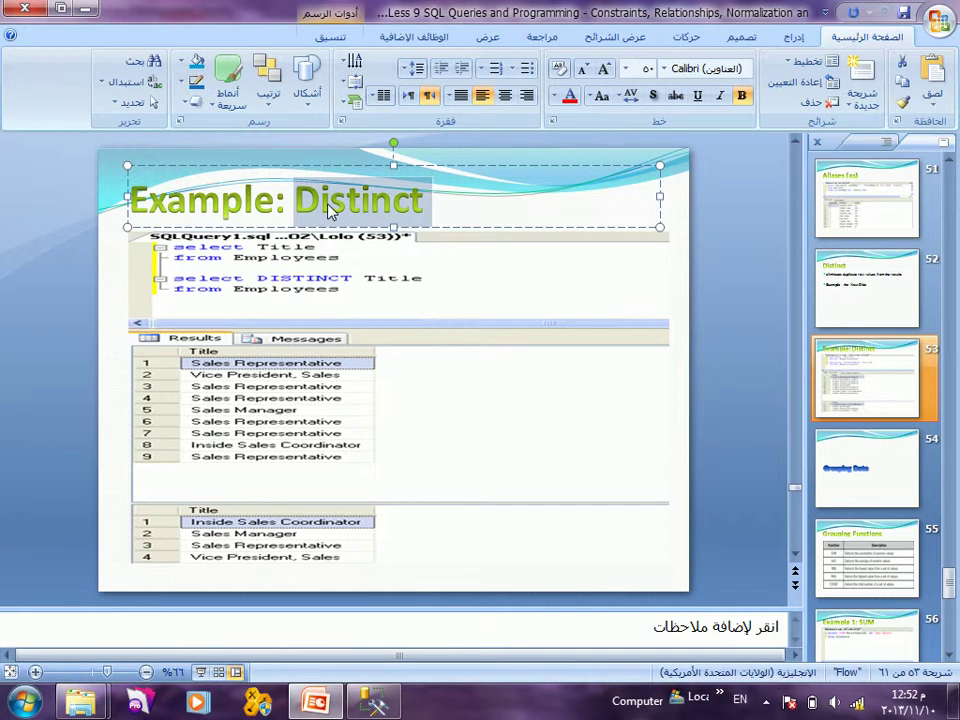
key(alt+Tab)
text(Distinct)
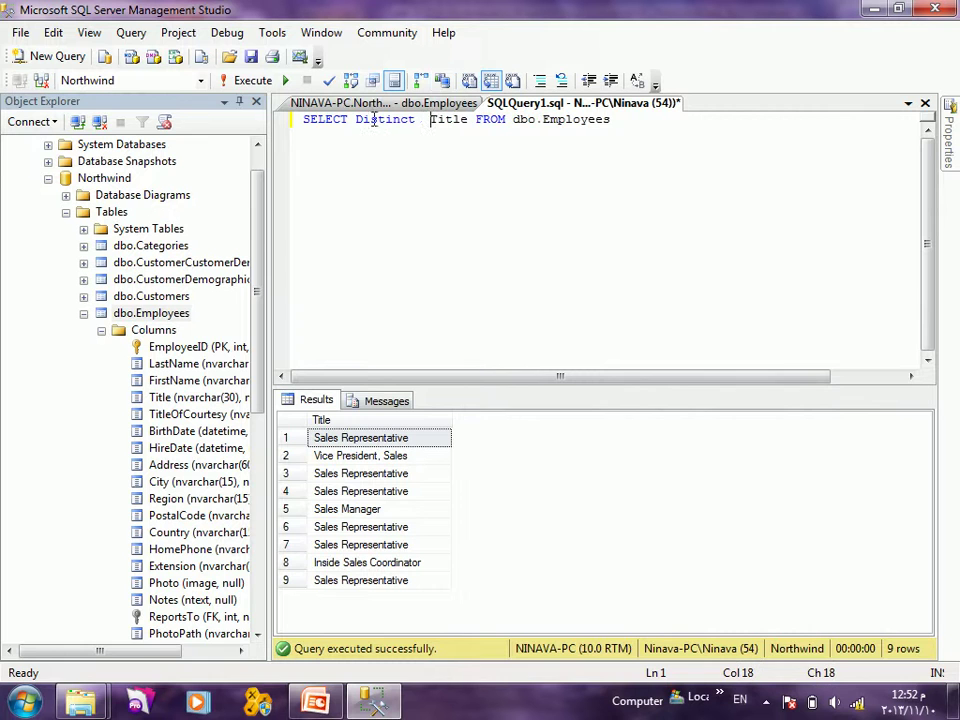
key(BackSpace)
click(262, 86)
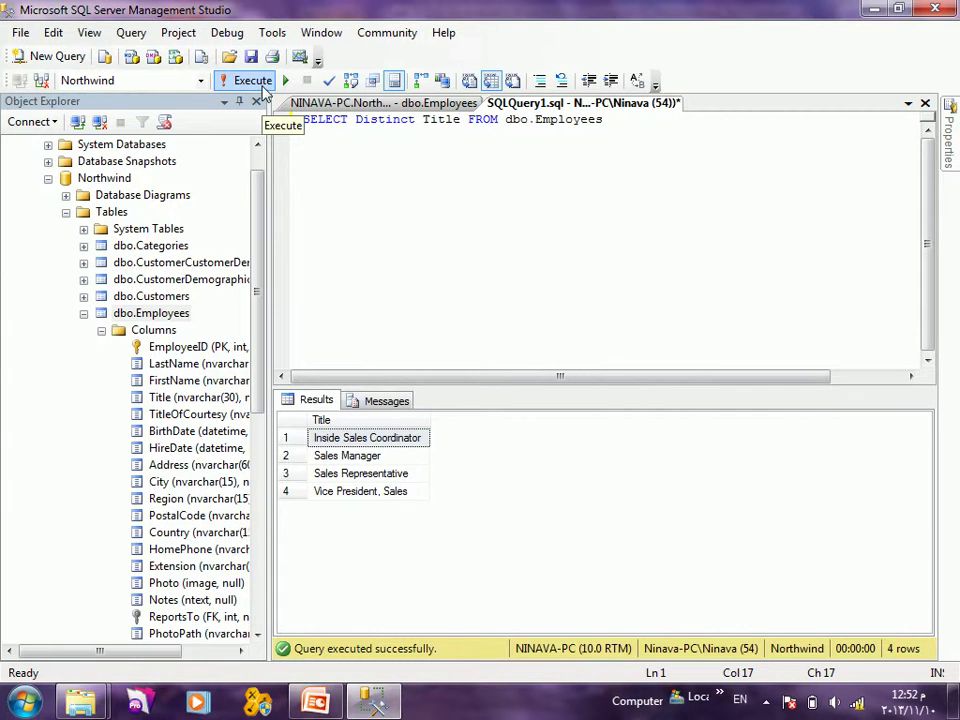
Step: Switch back to the Distinct example slide in PowerPoint and deselect its title
key(alt+Tab)
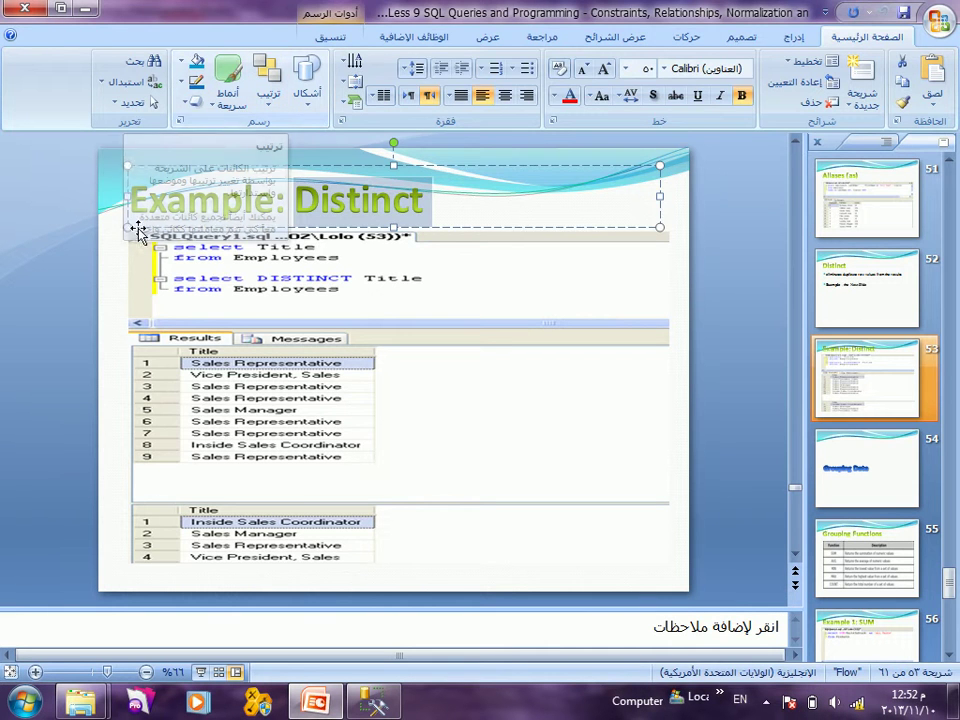
click(70, 263)
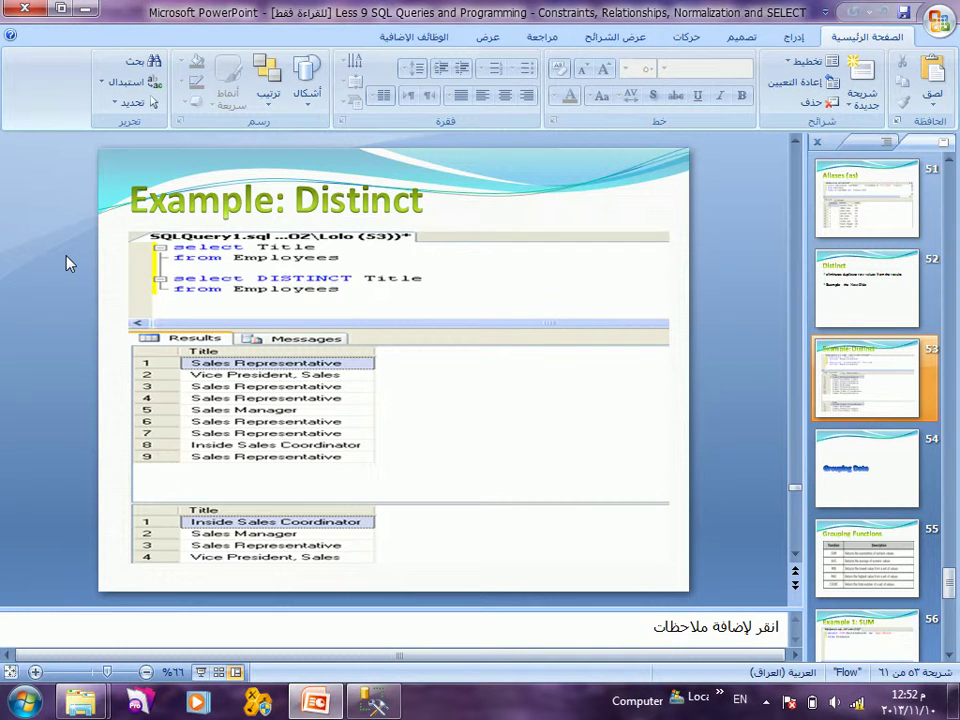